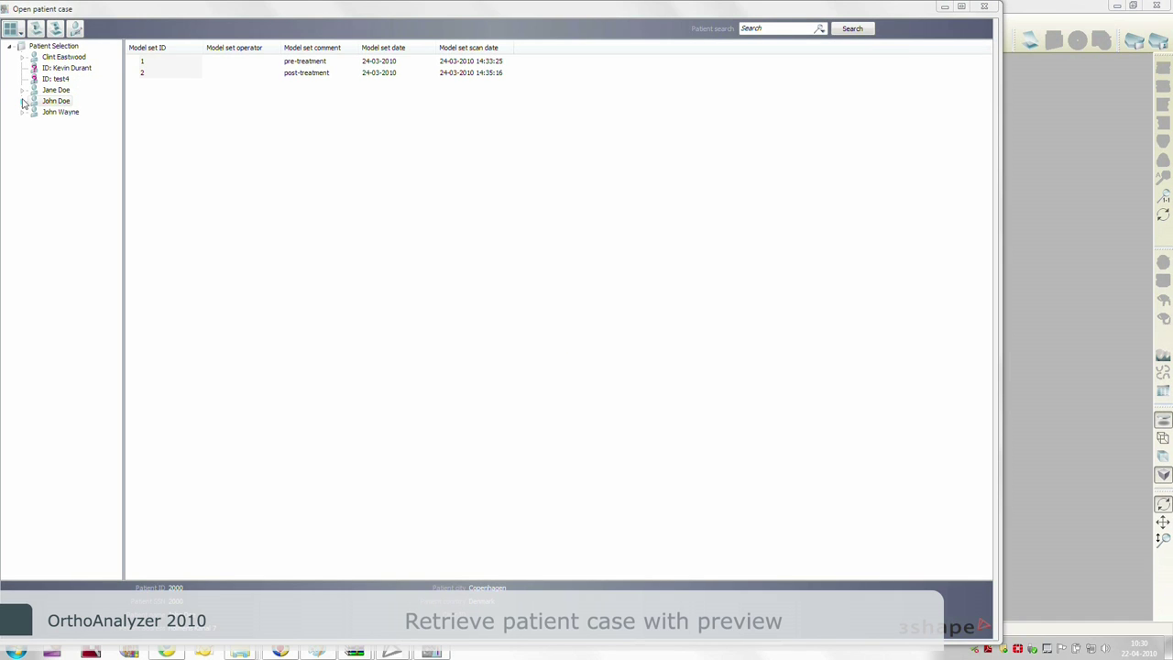
Expand the patient's model sets, preview one set's seven views, and open it for analysis.
{"action": "left_click", "coordinate": [22, 101]}
{"action": "left_click", "coordinate": [48, 112]}
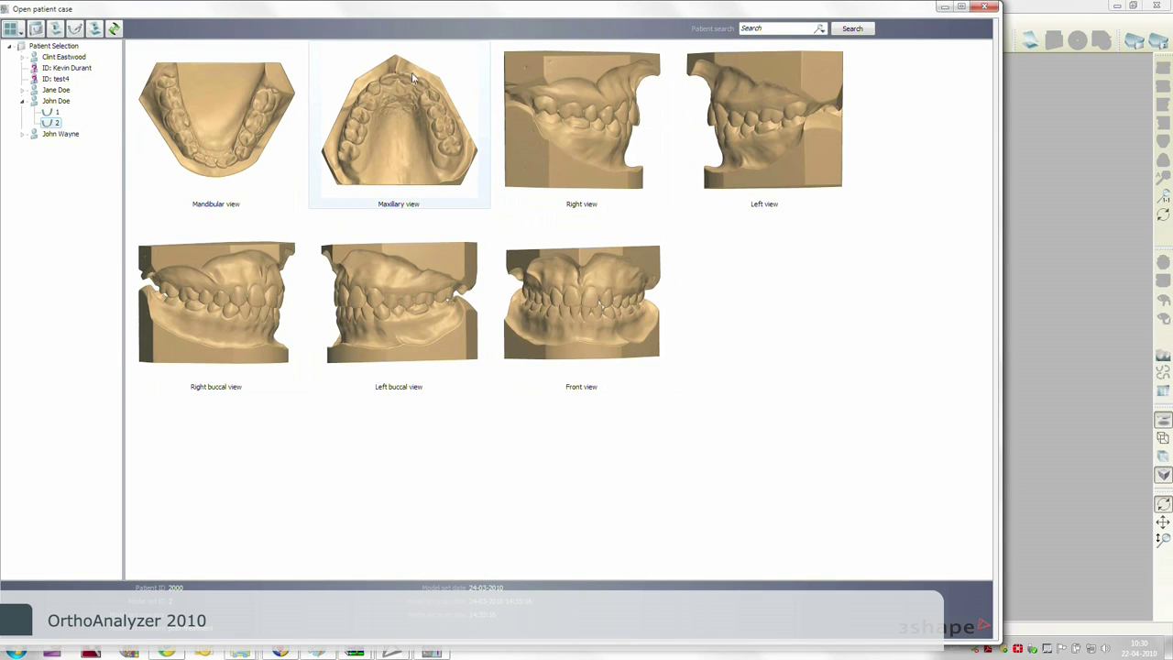
{"action": "double_click", "coordinate": [456, 154]}
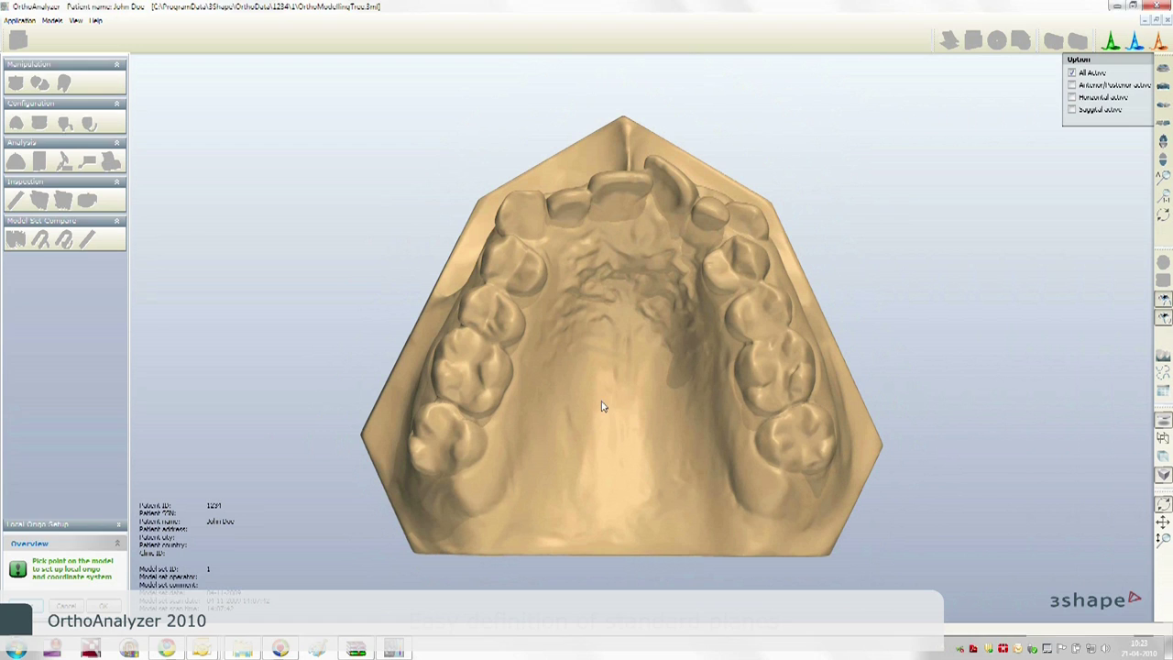
Place the local origin on the palate, rotate the jaw to check, and tilt the coordinate planes.
{"action": "left_click", "coordinate": [629, 348]}
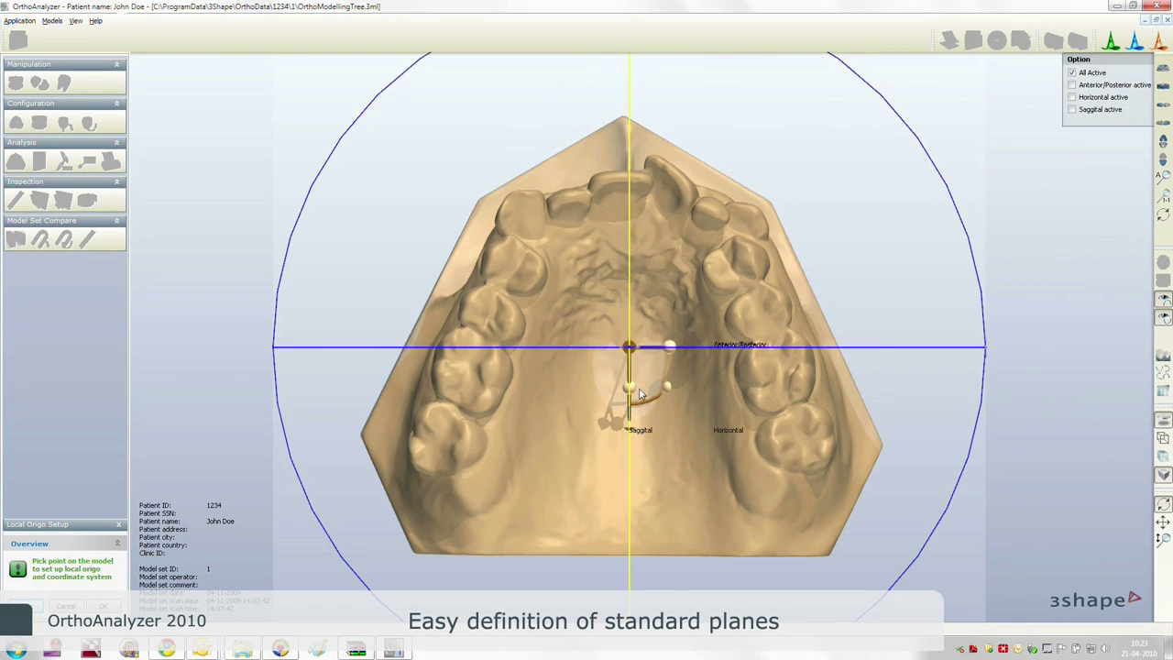
{"action": "right_click_drag", "start_coordinate": [686, 382], "coordinate": [701, 384]}
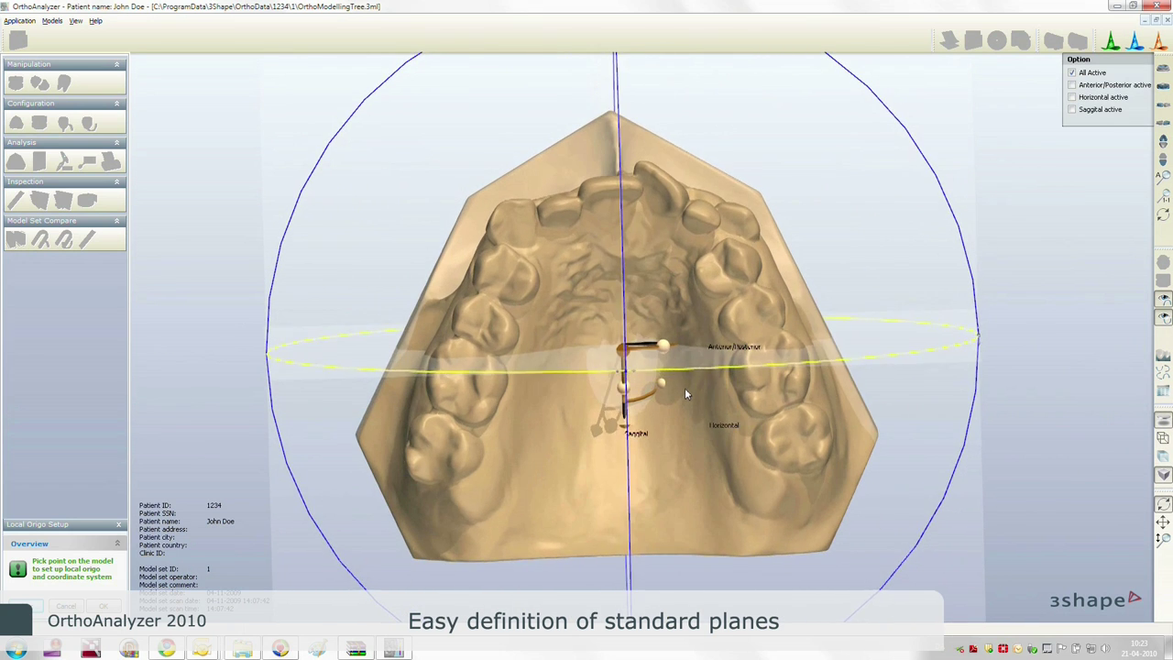
{"action": "right_click_drag", "start_coordinate": [685, 382], "coordinate": [733, 386]}
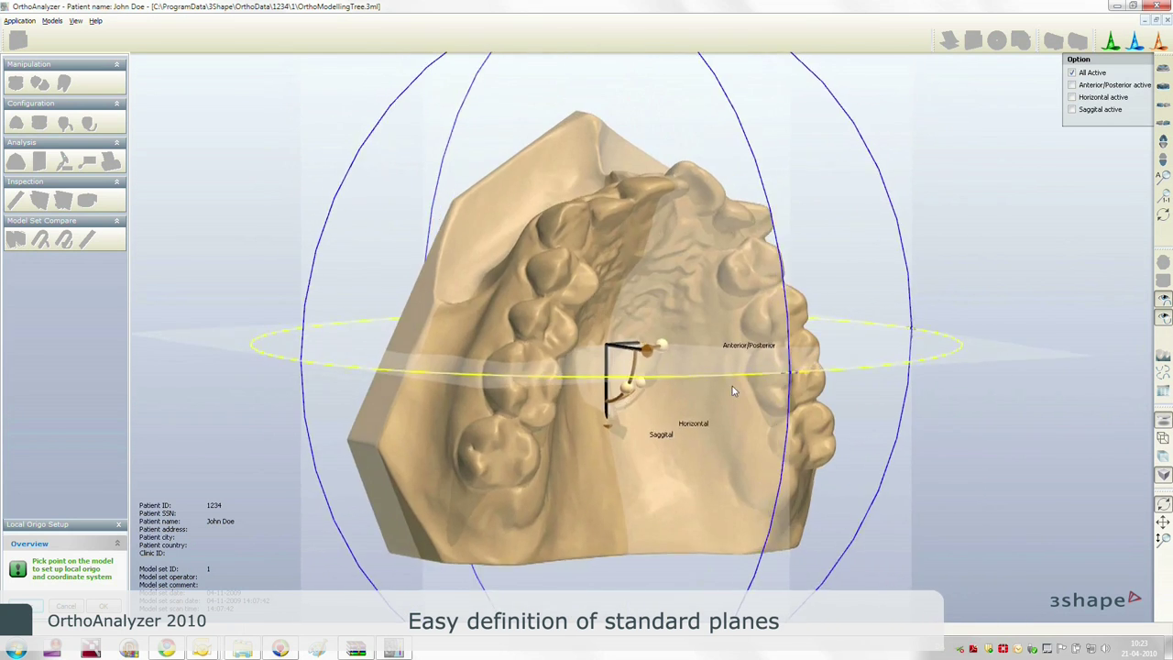
{"action": "mouse_move", "coordinate": [648, 350]}
{"action": "right_mouse_down"}
{"action": "mouse_move", "coordinate": [623, 254]}
{"action": "mouse_move", "coordinate": [639, 550]}
{"action": "mouse_move", "coordinate": [723, 547]}
{"action": "right_mouse_up"}
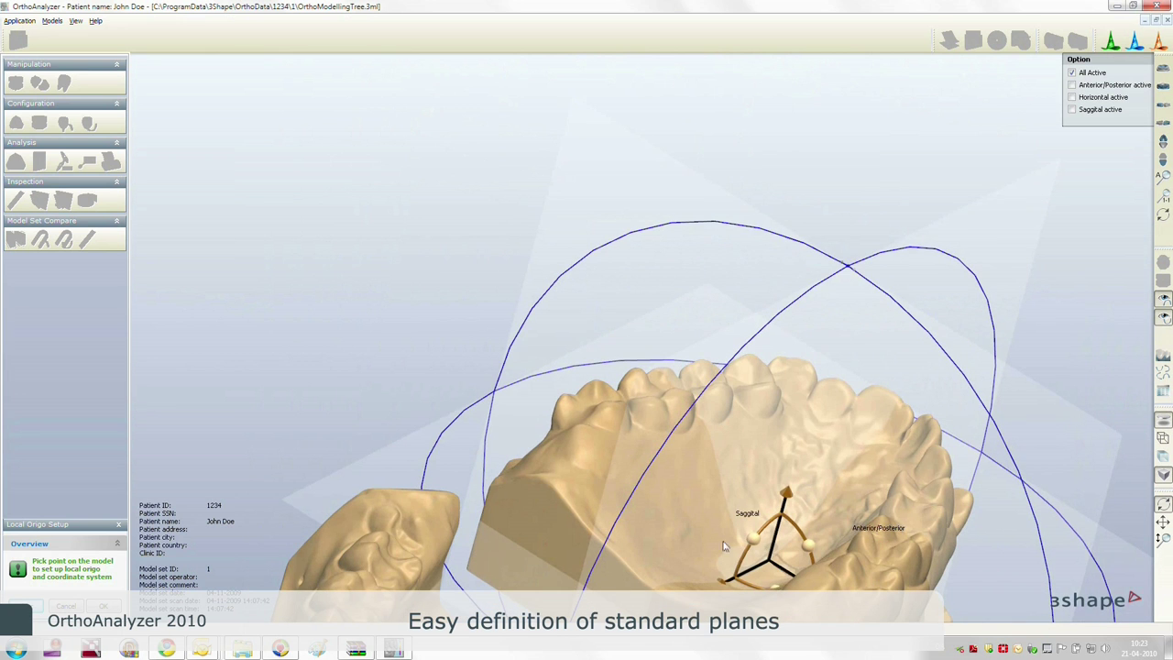
{"action": "mouse_move", "coordinate": [786, 497]}
{"action": "left_mouse_down"}
{"action": "mouse_move", "coordinate": [791, 473]}
{"action": "mouse_move", "coordinate": [776, 507]}
{"action": "left_mouse_up"}
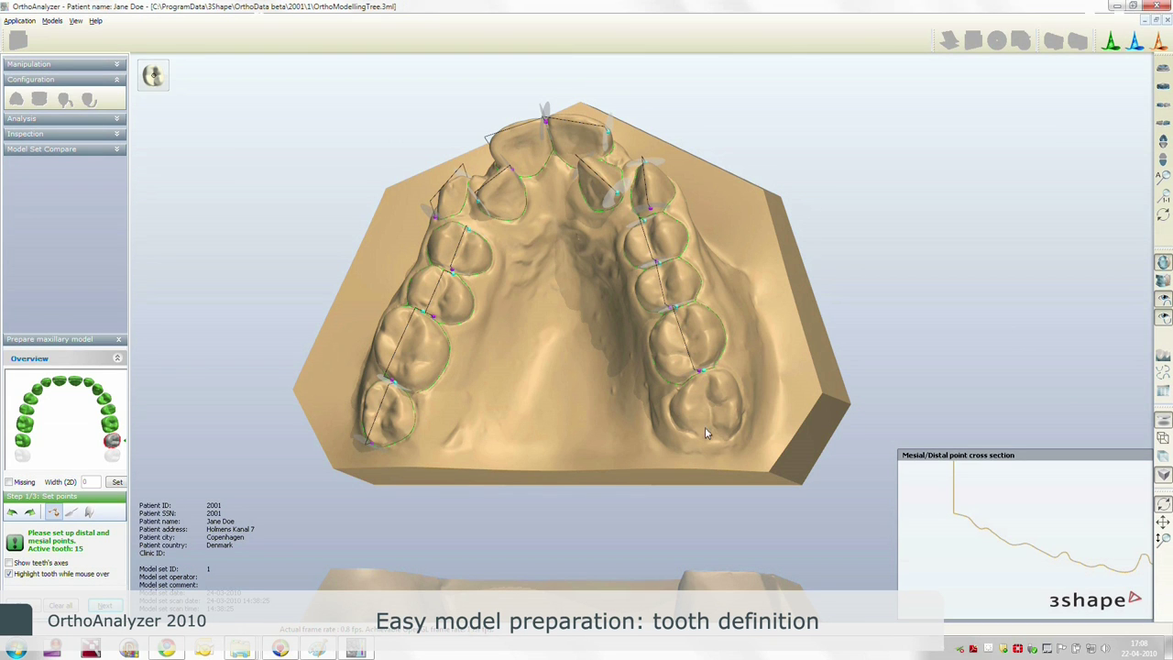
Set tooth 15's second contact point and redraw part of its cut outline.
{"action": "left_click", "coordinate": [710, 440]}
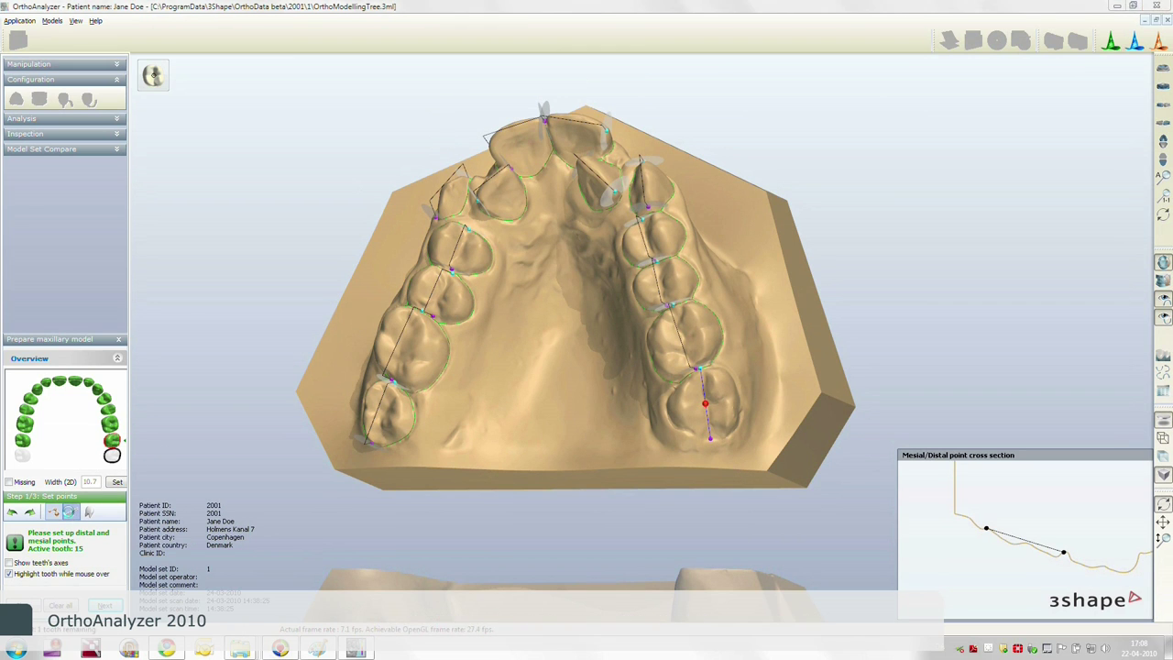
{"action": "left_click", "coordinate": [69, 512]}
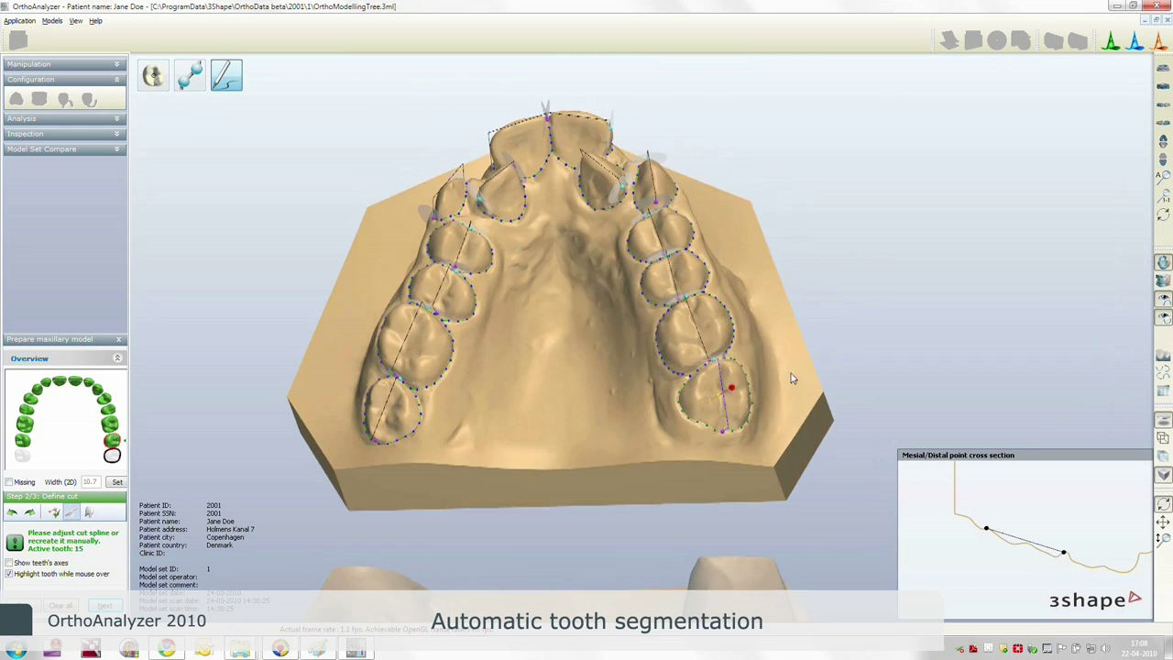
{"action": "scroll", "coordinate": [750, 394], "scroll_direction": "up", "scroll_amount": 3}
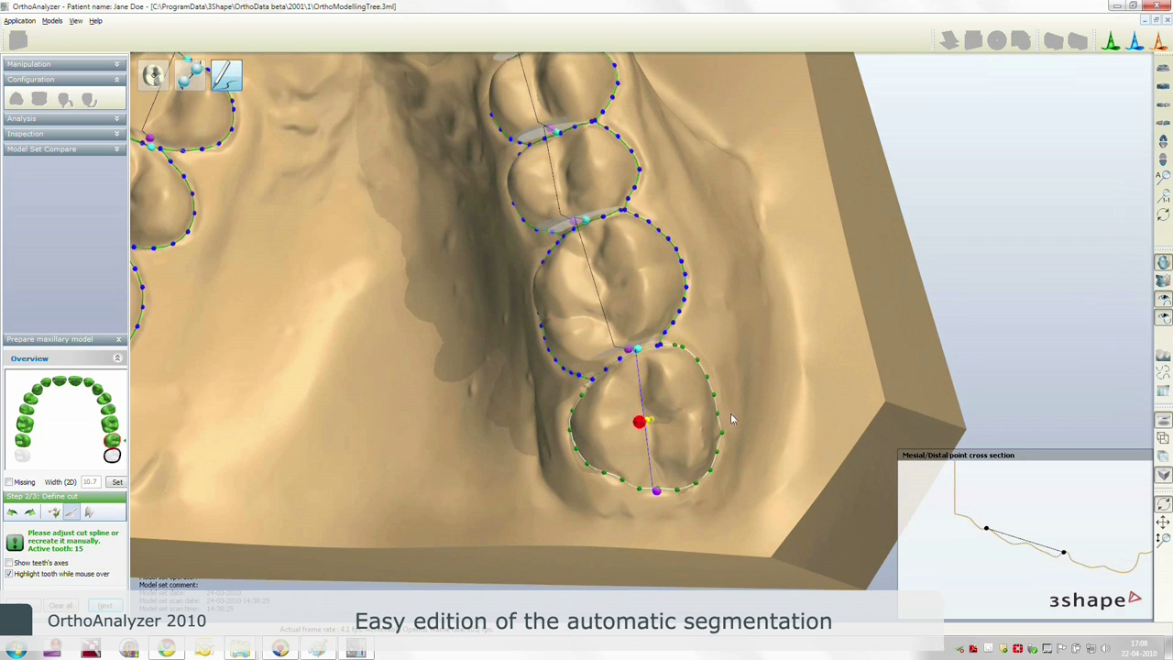
{"action": "left_click_drag", "start_coordinate": [719, 418], "coordinate": [718, 441]}
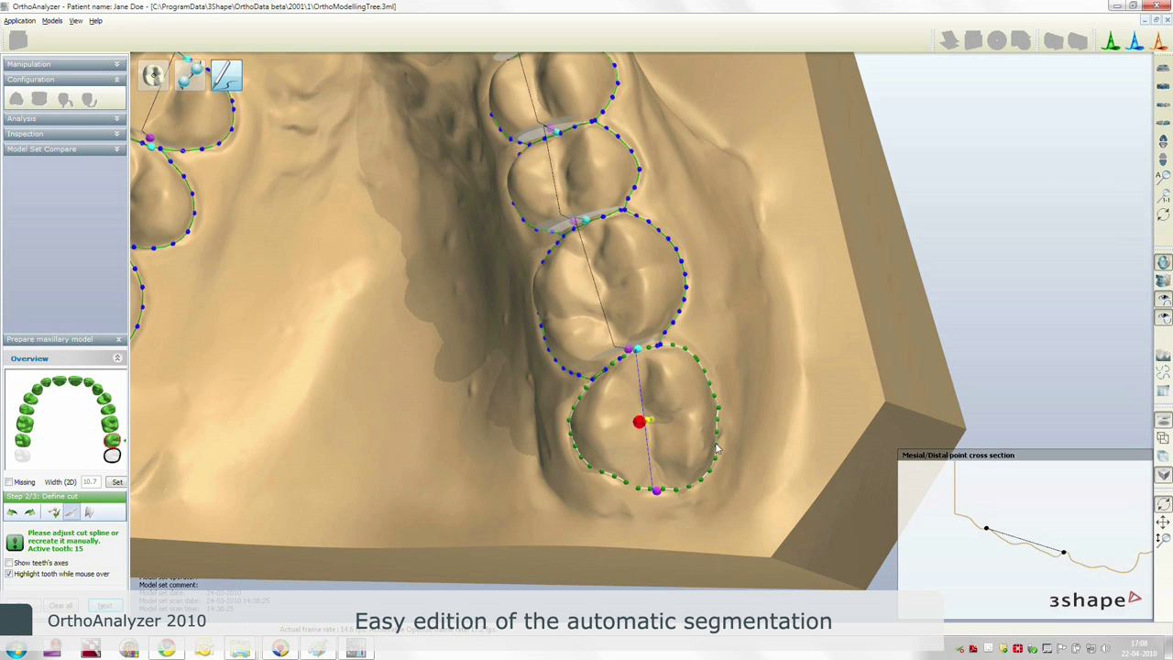
{"action": "mouse_move", "coordinate": [656, 435]}
{"action": "right_mouse_down"}
{"action": "mouse_move", "coordinate": [674, 424]}
{"action": "mouse_move", "coordinate": [670, 432]}
{"action": "right_mouse_up"}
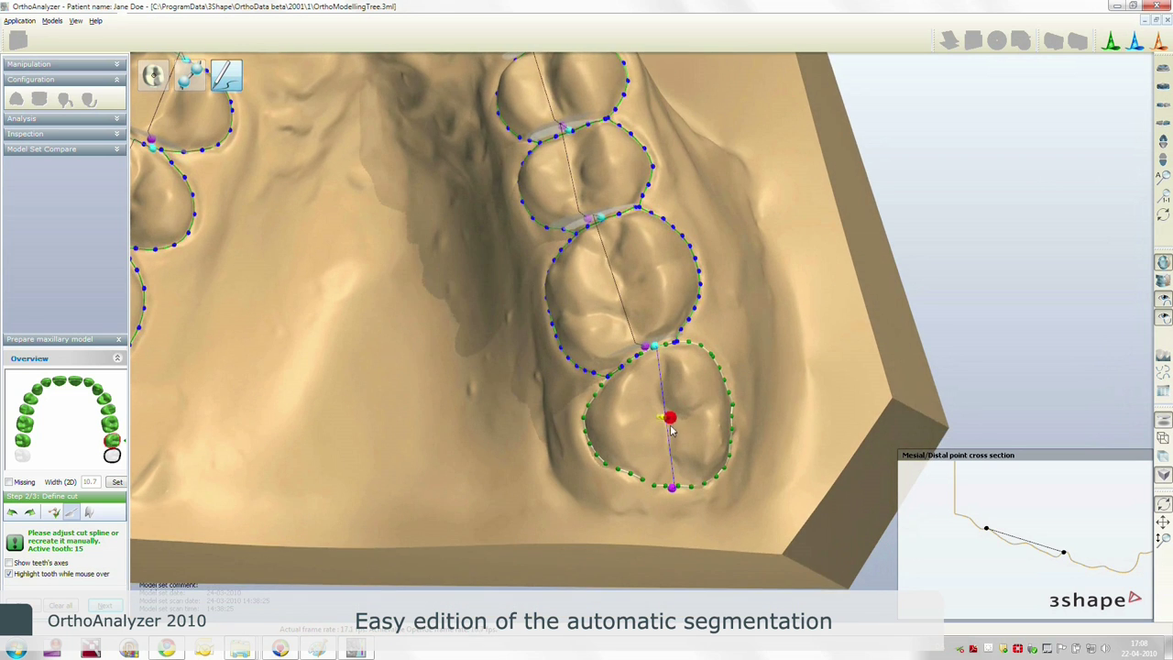
{"action": "scroll", "coordinate": [670, 431], "scroll_direction": "down", "scroll_amount": 5}
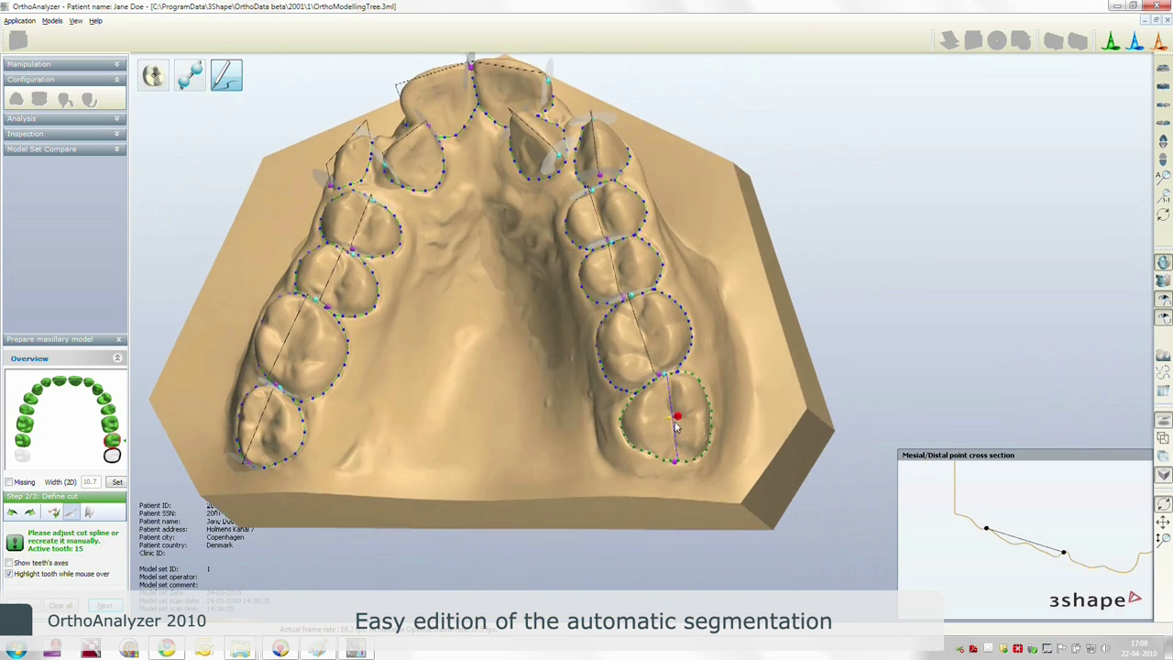
Recalculate tooth 15's cut outline, straighten and centre its axis, and advance to Finish.
{"action": "left_click", "coordinate": [156, 77]}
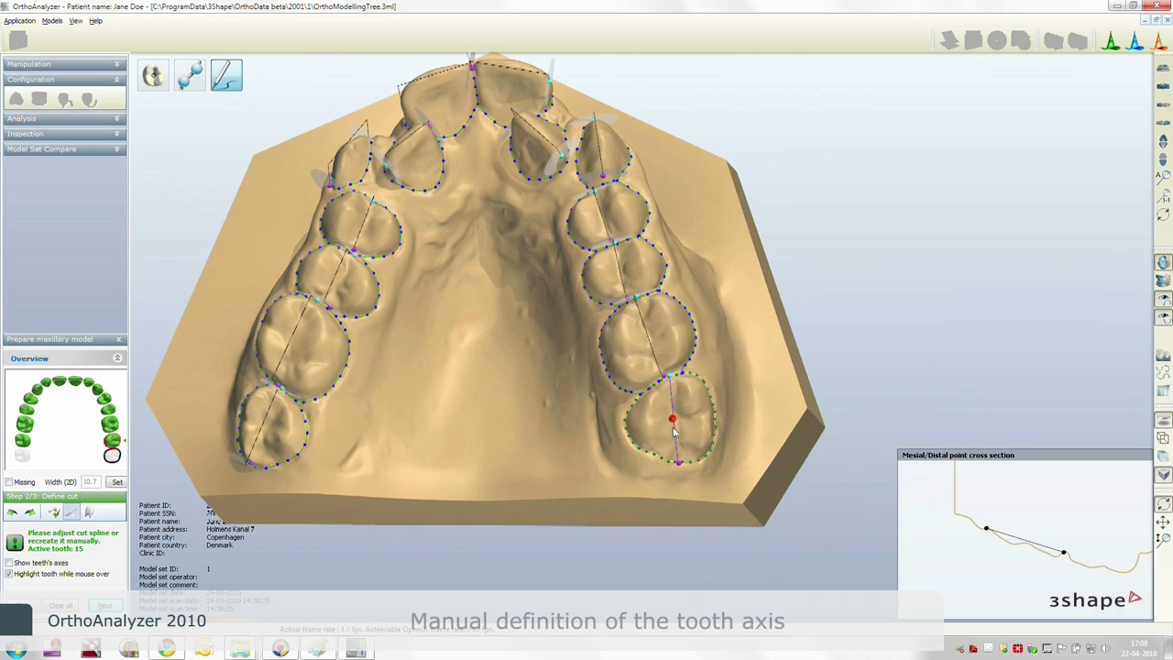
{"action": "left_click", "coordinate": [154, 77]}
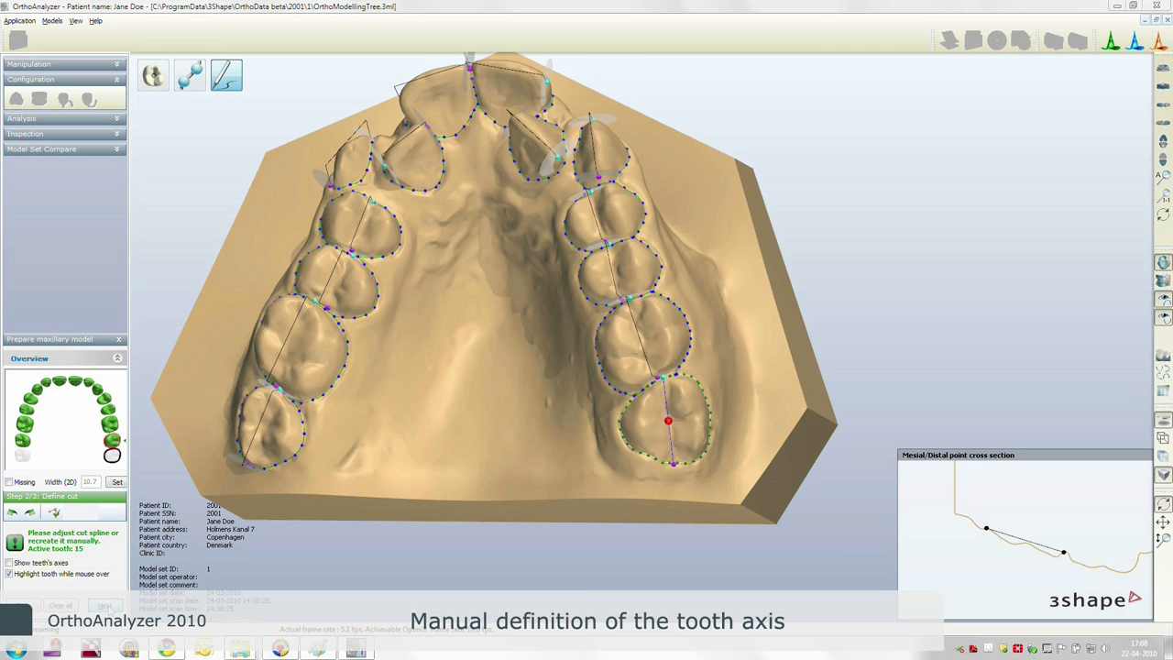
{"action": "left_click", "coordinate": [105, 606]}
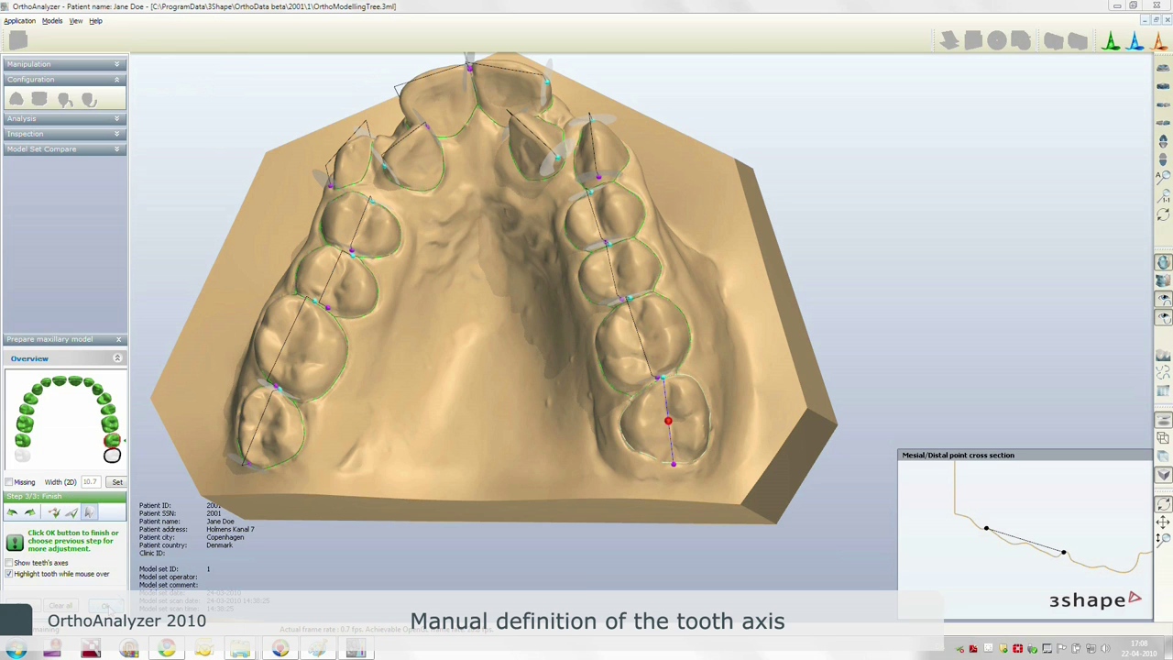
Show every tooth's axis, hide the gums to show teeth only, and tilt to a frontal view.
{"action": "left_click", "coordinate": [37, 565]}
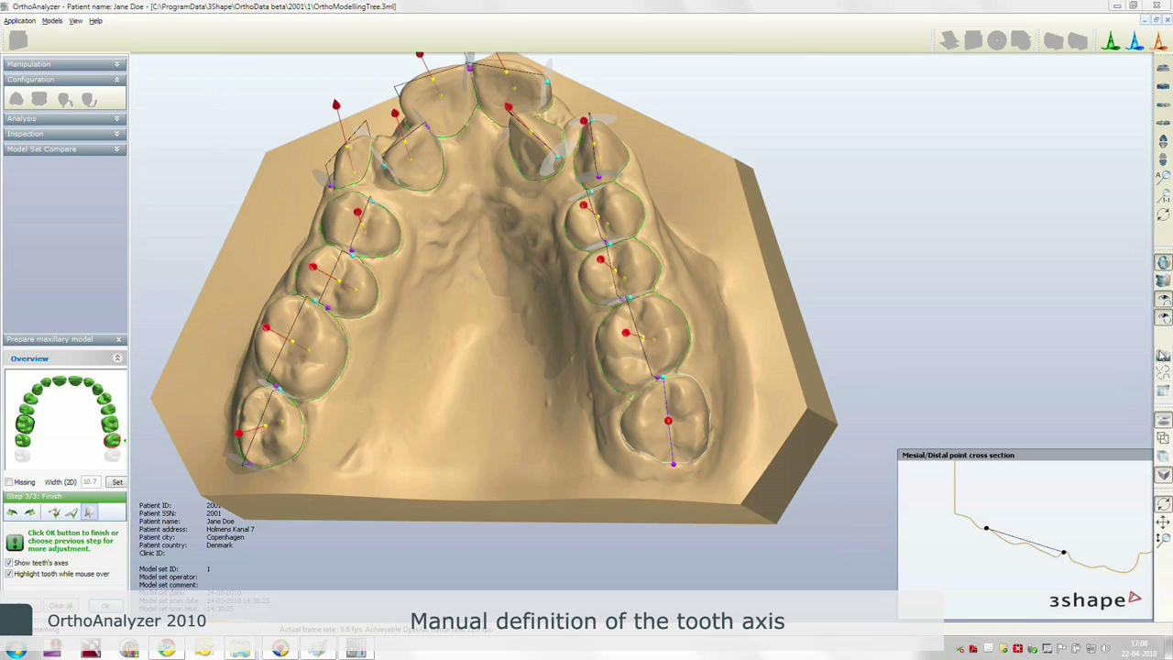
{"action": "left_click", "coordinate": [1162, 356]}
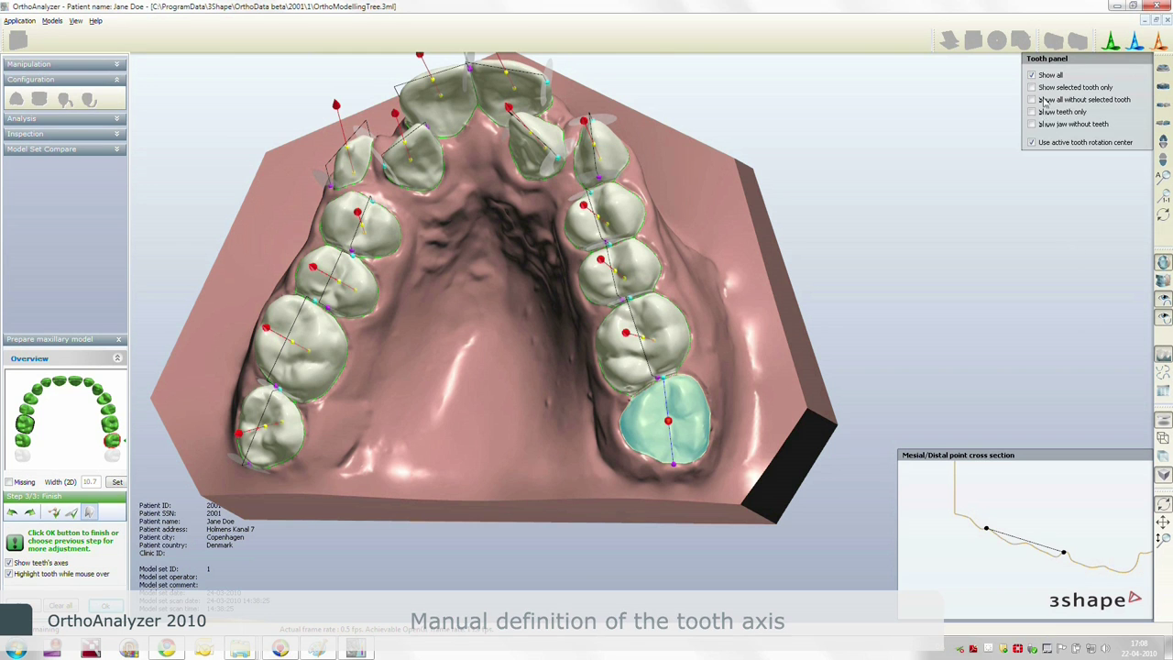
{"action": "left_click", "coordinate": [1033, 112]}
{"action": "mouse_move", "coordinate": [691, 348]}
{"action": "right_mouse_down"}
{"action": "mouse_move", "coordinate": [709, 269]}
{"action": "mouse_move", "coordinate": [697, 316]}
{"action": "mouse_move", "coordinate": [626, 362]}
{"action": "mouse_move", "coordinate": [626, 376]}
{"action": "right_mouse_up"}
{"action": "scroll", "coordinate": [626, 362], "scroll_direction": "down", "scroll_amount": 3}
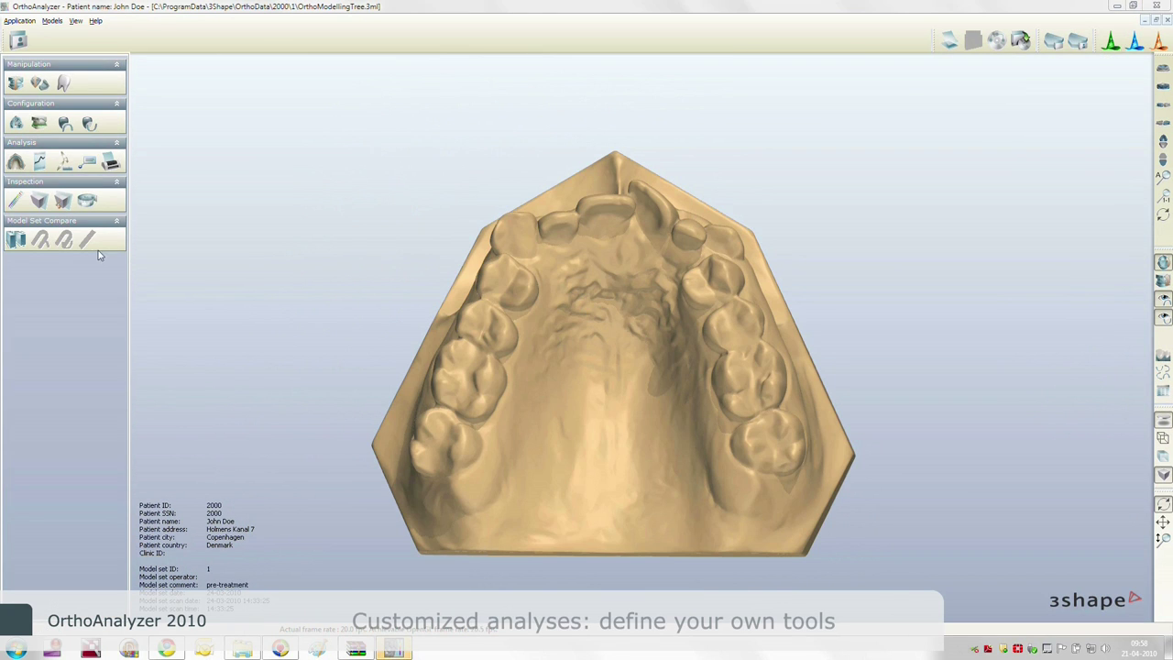
Start placing analysis landmarks using the Korkhaus Schwarz Analysis collection.
{"action": "left_click", "coordinate": [88, 163]}
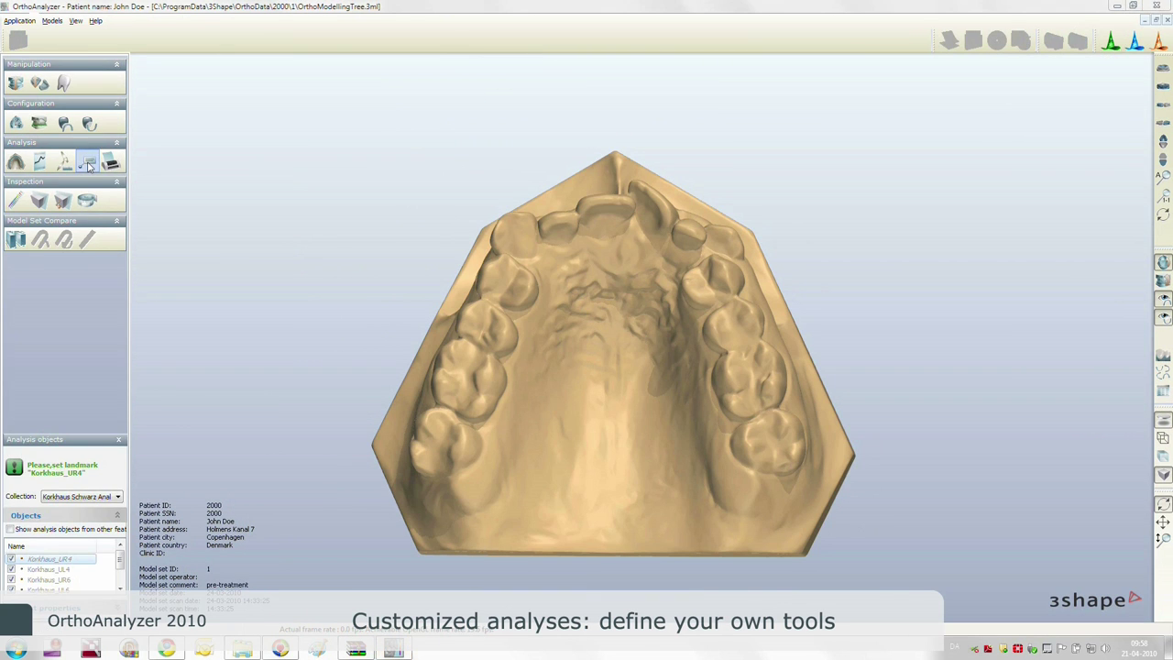
{"action": "left_click", "coordinate": [116, 498]}
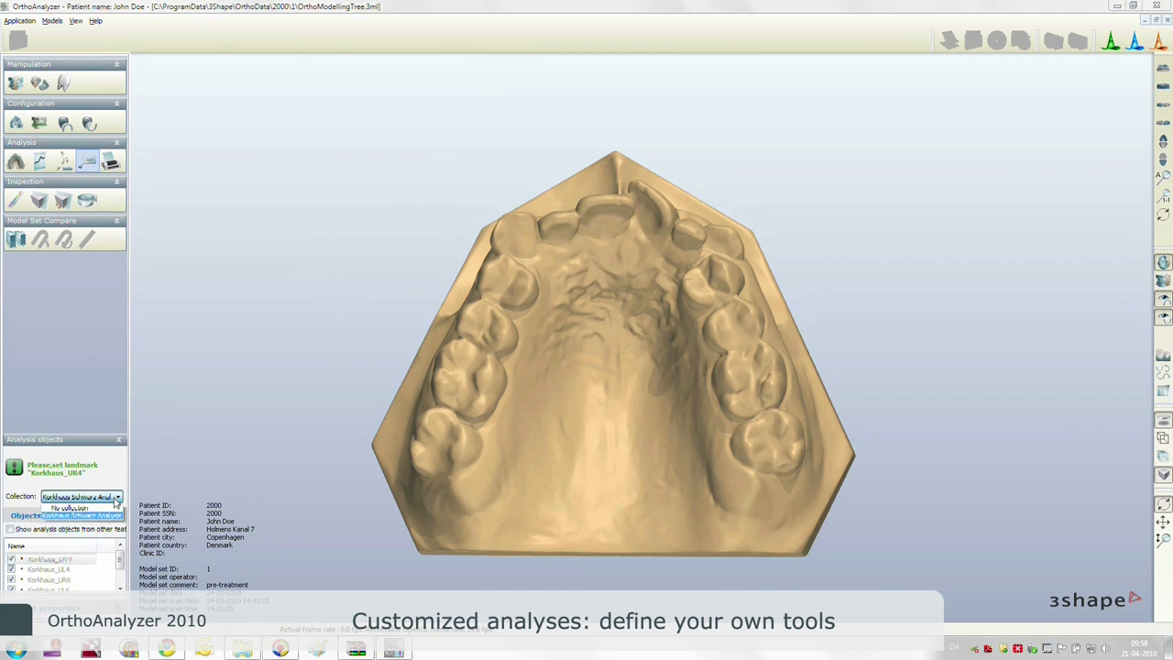
{"action": "left_click", "coordinate": [88, 516]}
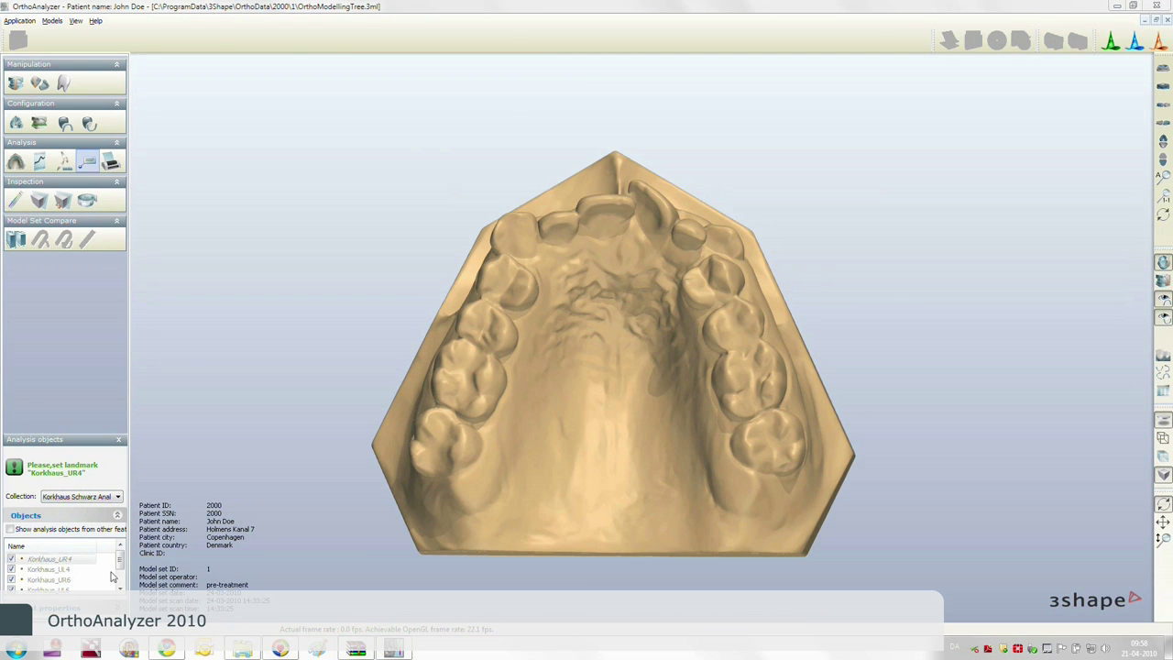
{"action": "mouse_move", "coordinate": [120, 563]}
{"action": "left_mouse_down"}
{"action": "mouse_move", "coordinate": [122, 577]}
{"action": "mouse_move", "coordinate": [120, 550]}
{"action": "left_mouse_up"}
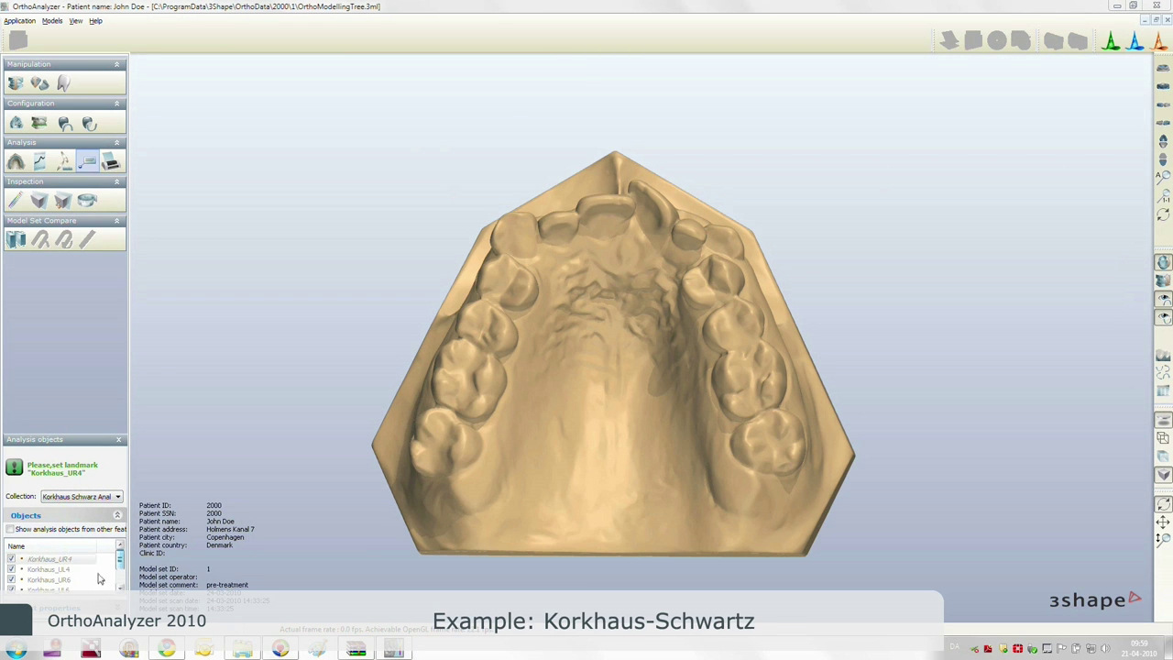
Place the UR4, UL4, UR6, UL6 and U1_1 landmarks on the teeth, then check from the side.
{"action": "left_click", "coordinate": [510, 283]}
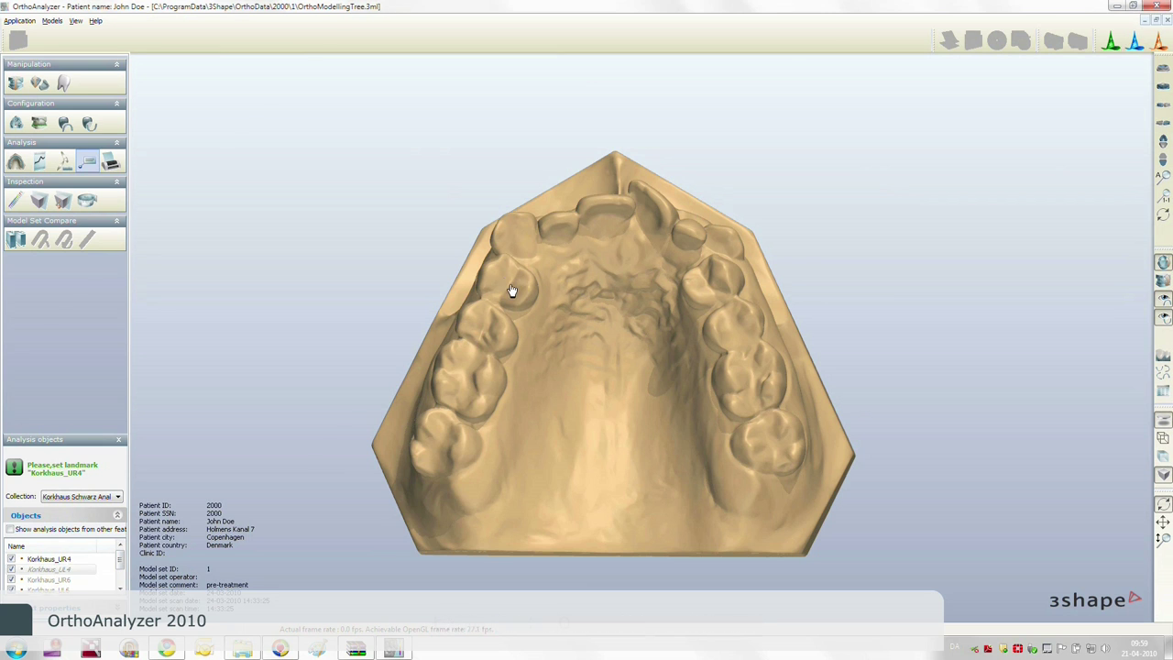
{"action": "left_click", "coordinate": [709, 285]}
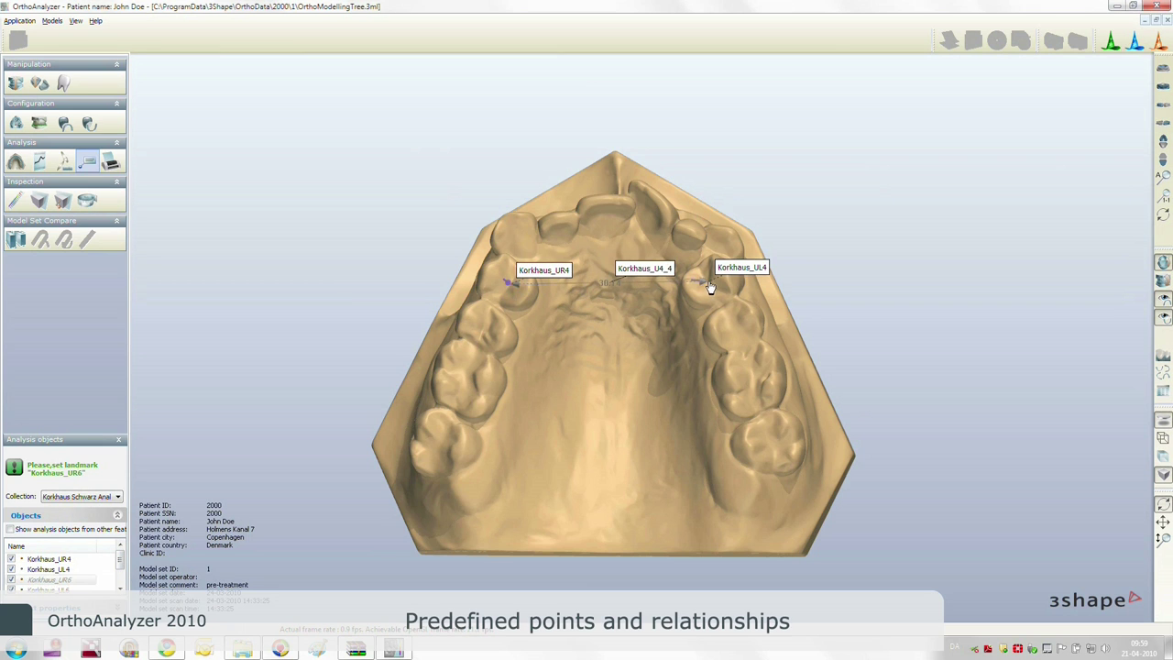
{"action": "left_click", "coordinate": [467, 374]}
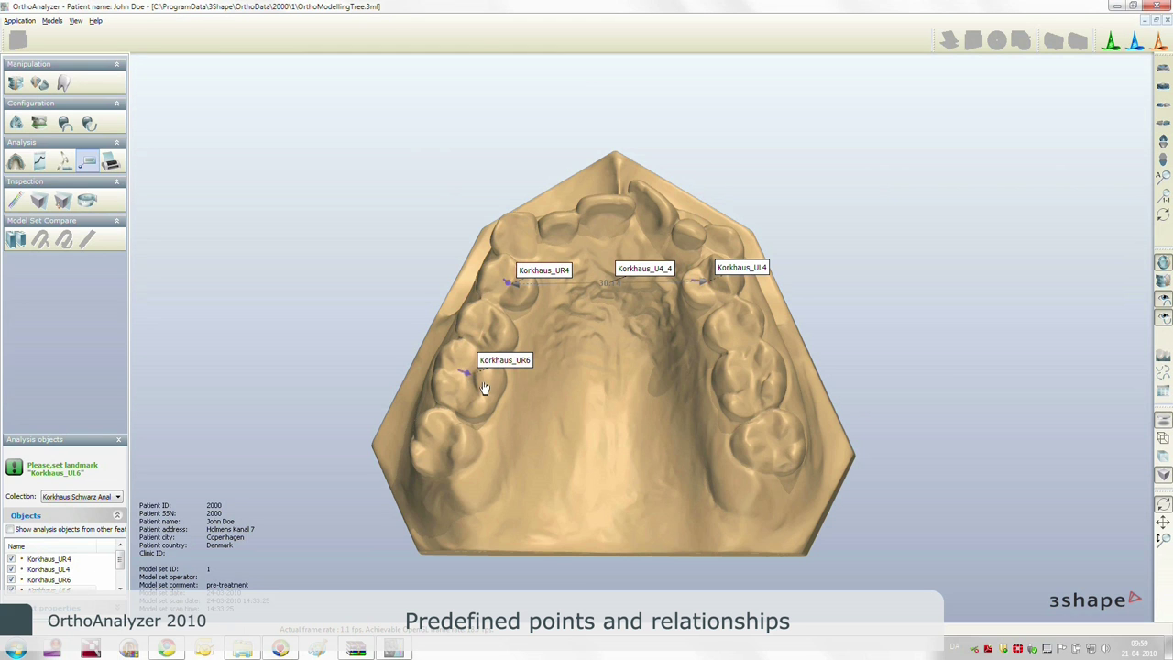
{"action": "left_click", "coordinate": [753, 380]}
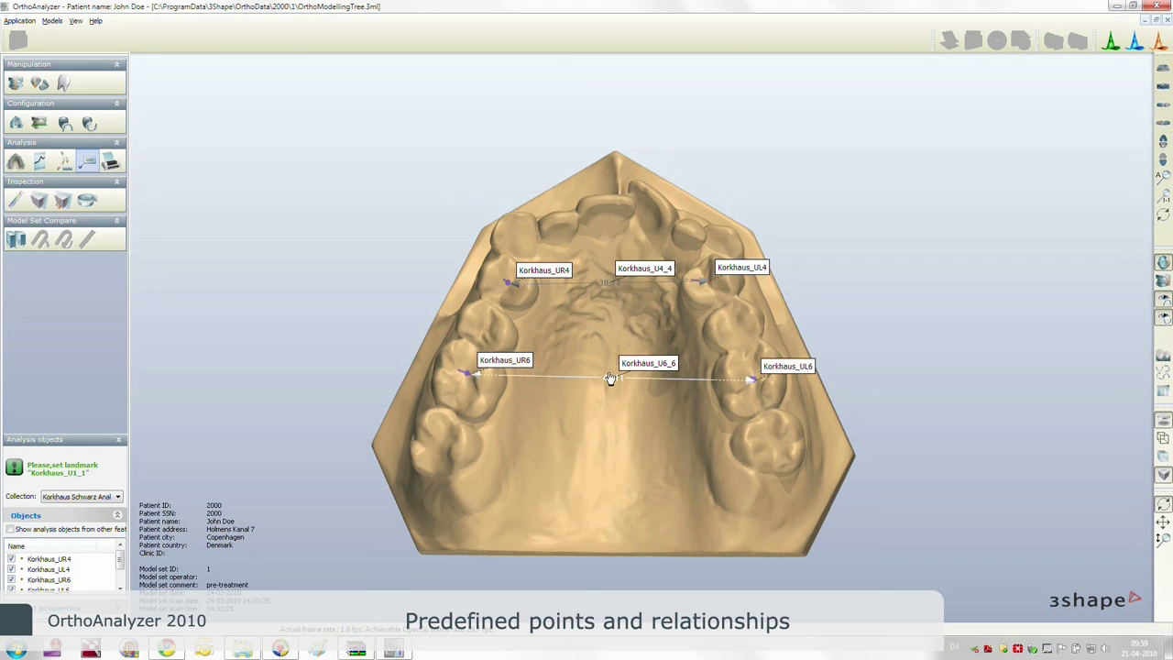
{"action": "left_click", "coordinate": [620, 198]}
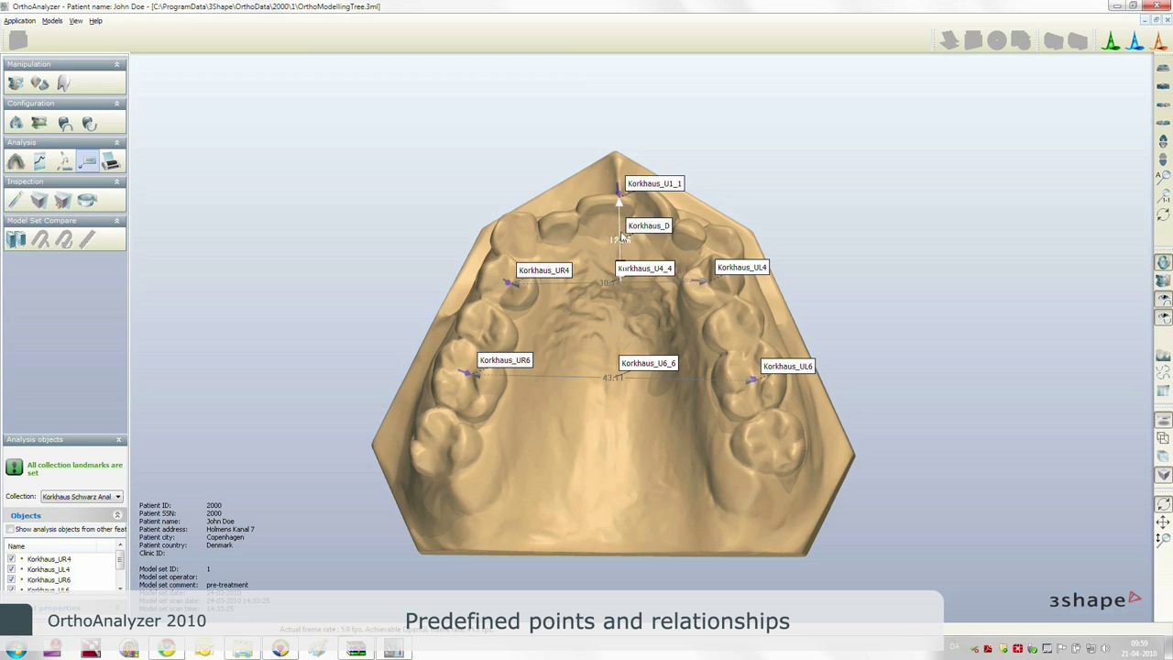
{"action": "mouse_move", "coordinate": [599, 347]}
{"action": "right_mouse_down"}
{"action": "mouse_move", "coordinate": [643, 317]}
{"action": "mouse_move", "coordinate": [616, 332]}
{"action": "mouse_move", "coordinate": [597, 316]}
{"action": "mouse_move", "coordinate": [593, 340]}
{"action": "right_mouse_up"}
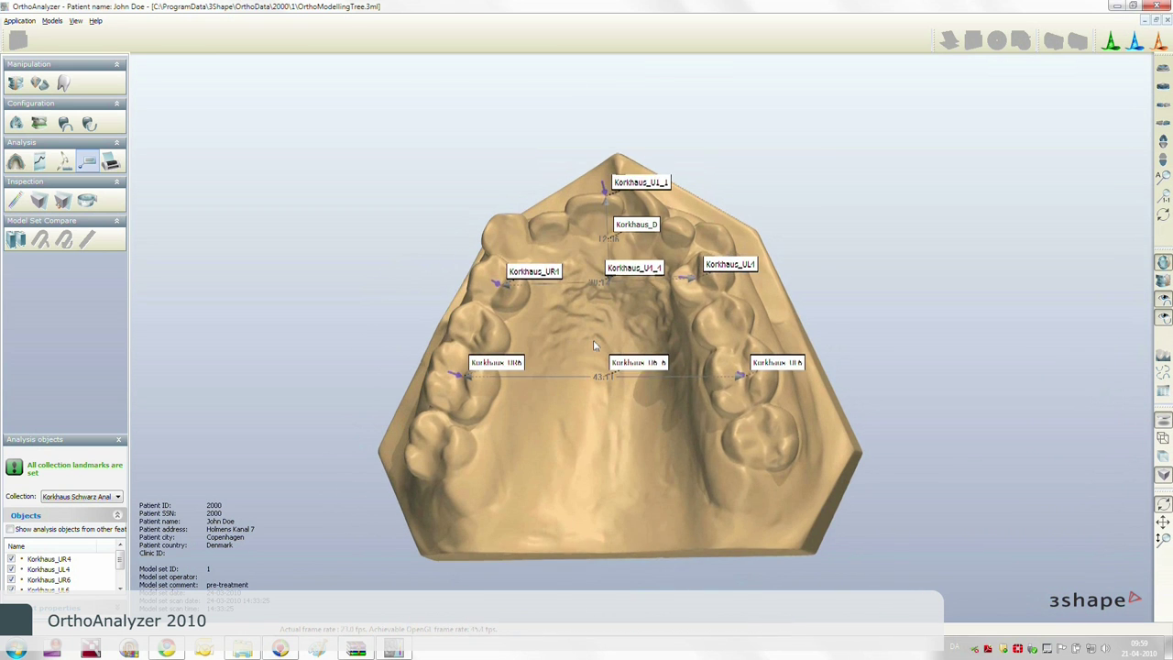
Nudge the Korkhaus_UL4 landmark to update the Korkhaus measurements, then start the dental arc analysis.
{"action": "left_click", "coordinate": [1163, 392]}
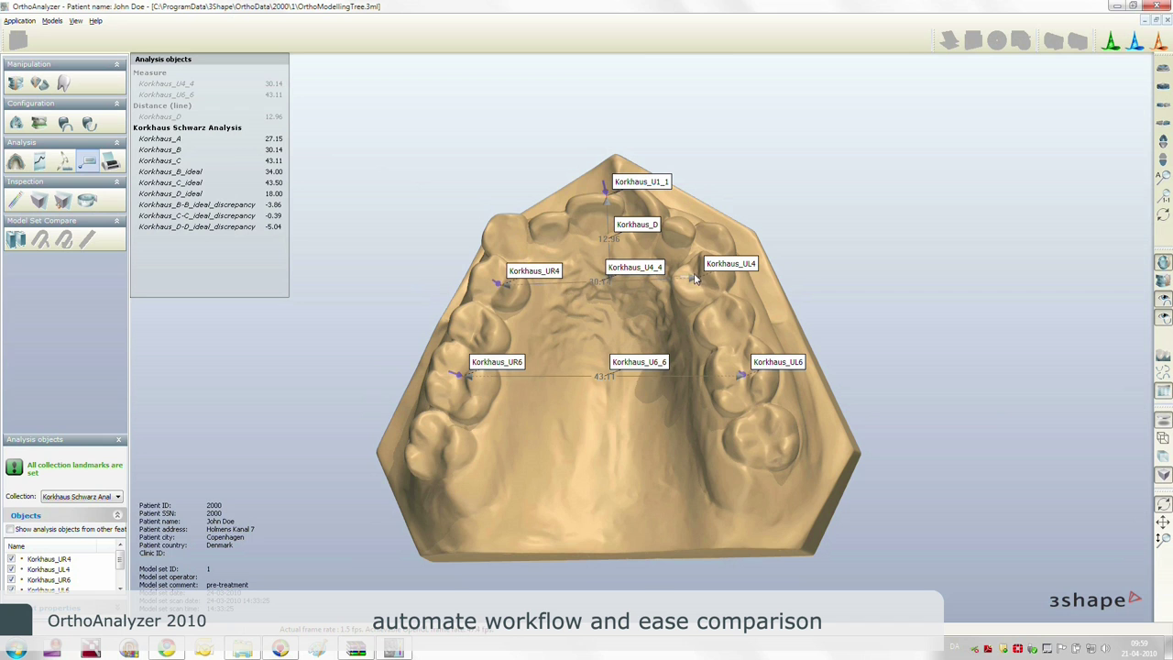
{"action": "left_click_drag", "start_coordinate": [698, 283], "coordinate": [697, 284]}
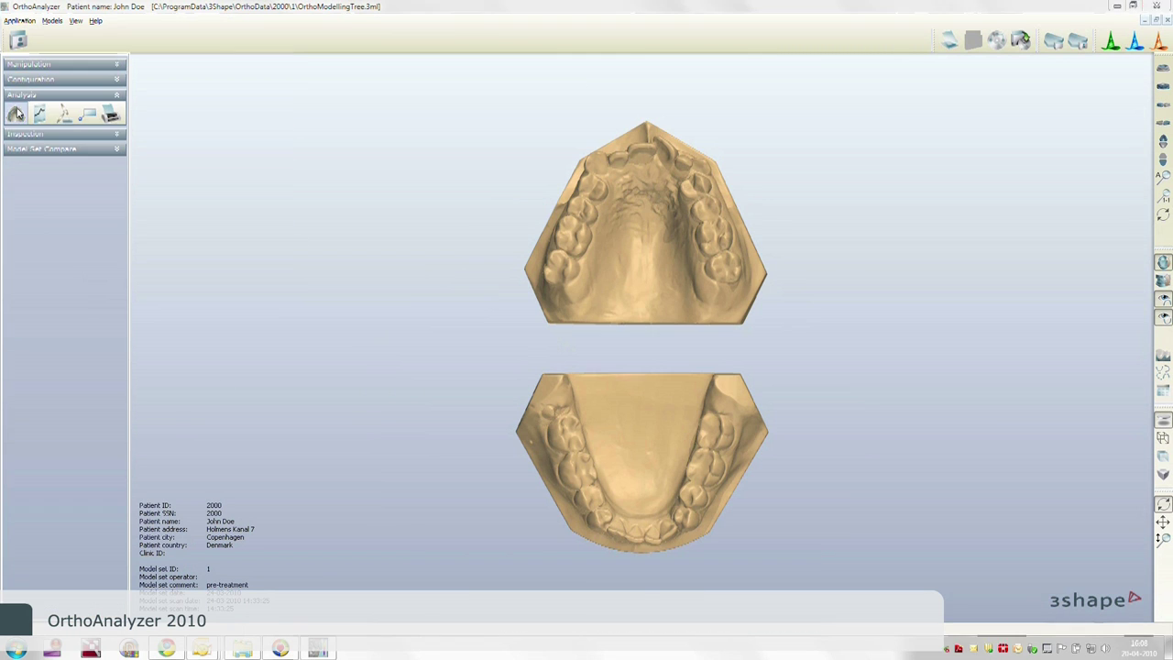
{"action": "left_click", "coordinate": [17, 112]}
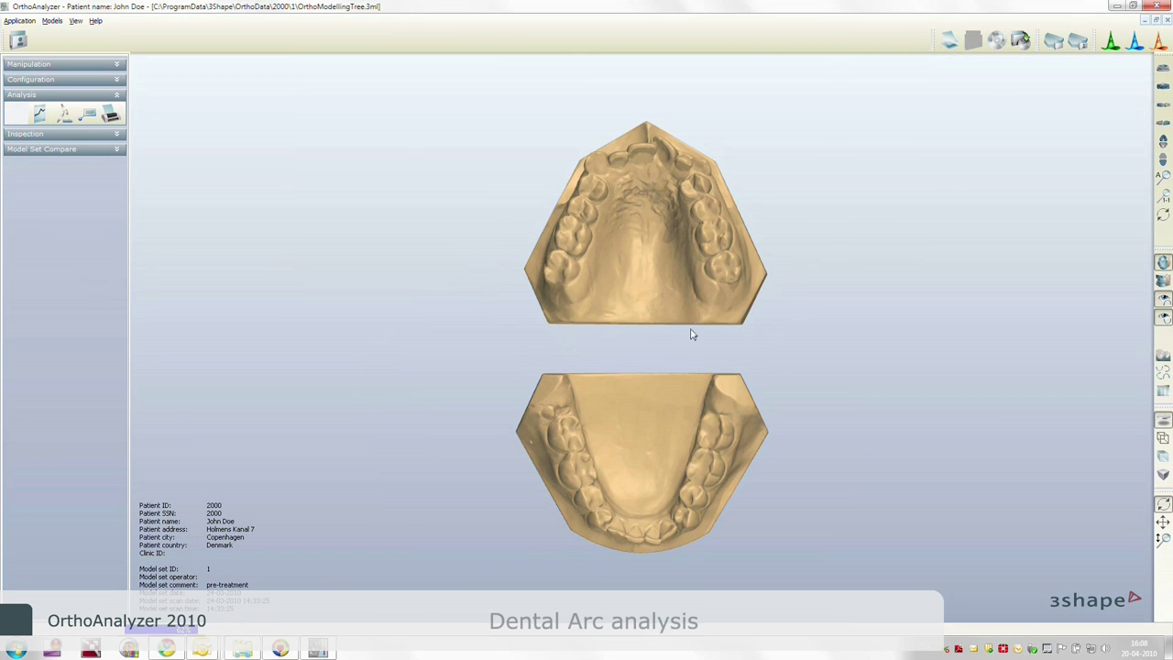
Show the models at 1:1 scale and add an ideal arch named 'new arc'.
{"action": "left_click", "coordinate": [1165, 198]}
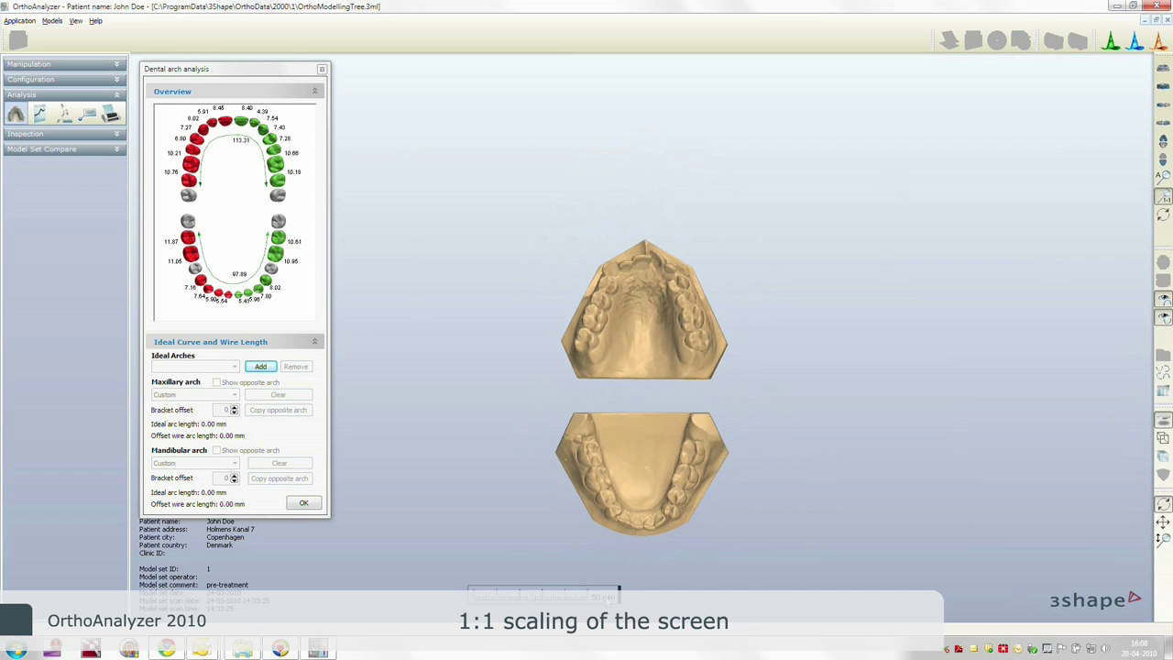
{"action": "left_click", "coordinate": [261, 365]}
{"action": "type", "text": "new a"}
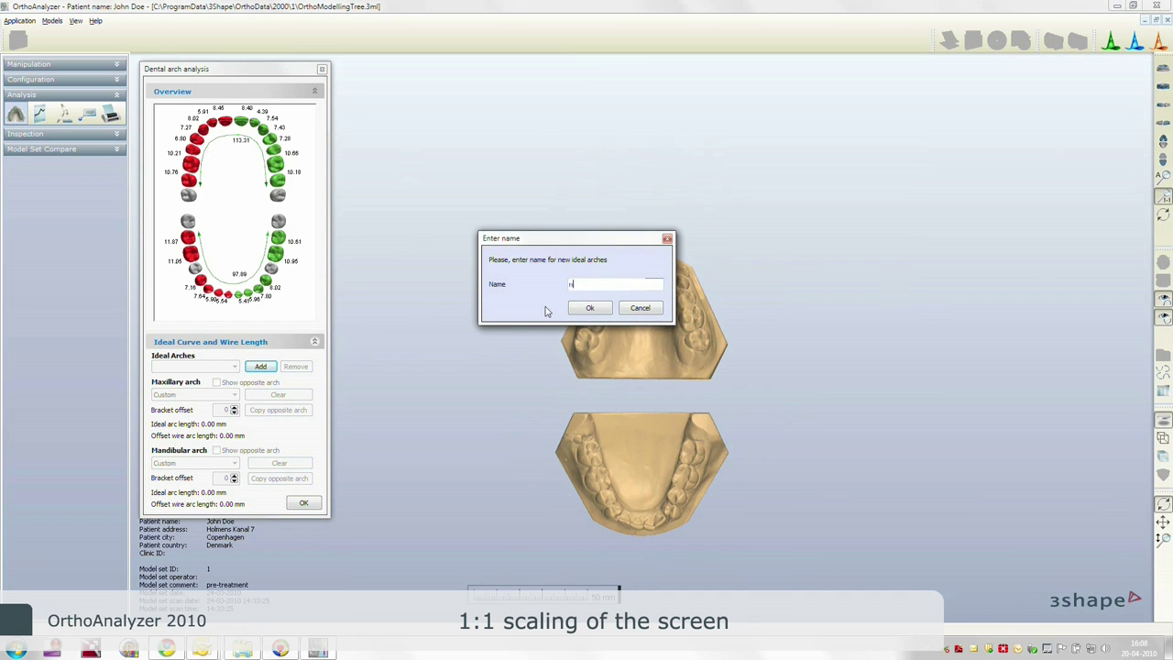
{"action": "type", "text": "rc"}
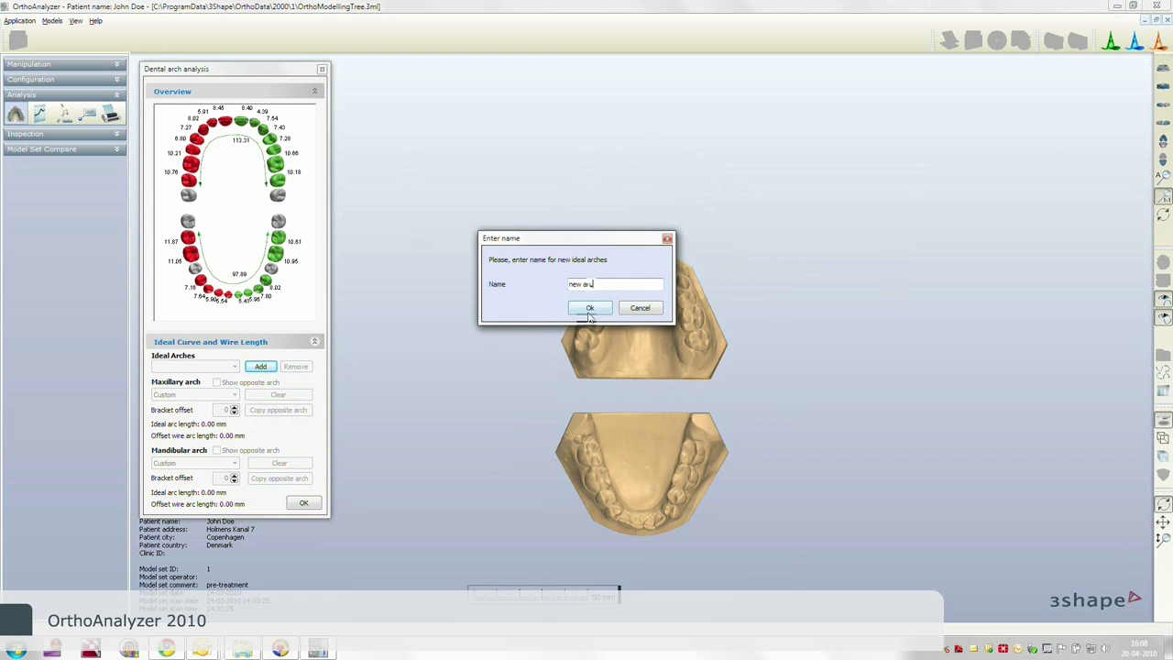
{"action": "left_click", "coordinate": [591, 309]}
Make the maxillary arch Custom and draw it with four points along the upper teeth.
{"action": "left_click", "coordinate": [232, 396]}
{"action": "left_click", "coordinate": [165, 425]}
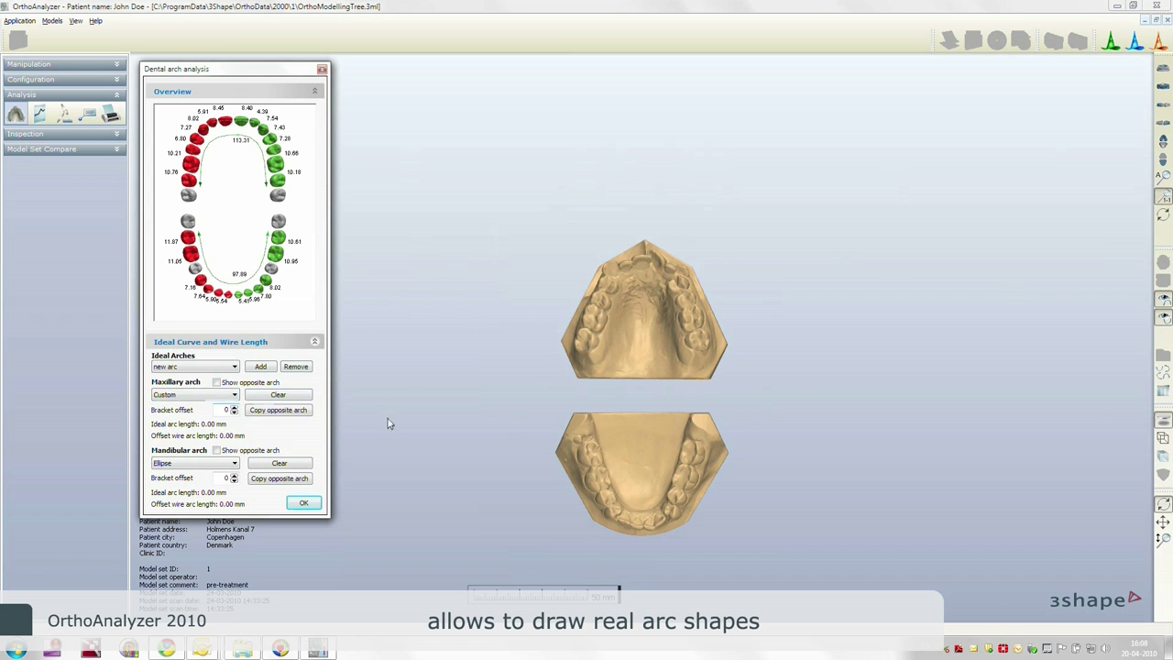
{"action": "left_click", "coordinate": [585, 351]}
{"action": "left_click", "coordinate": [598, 313]}
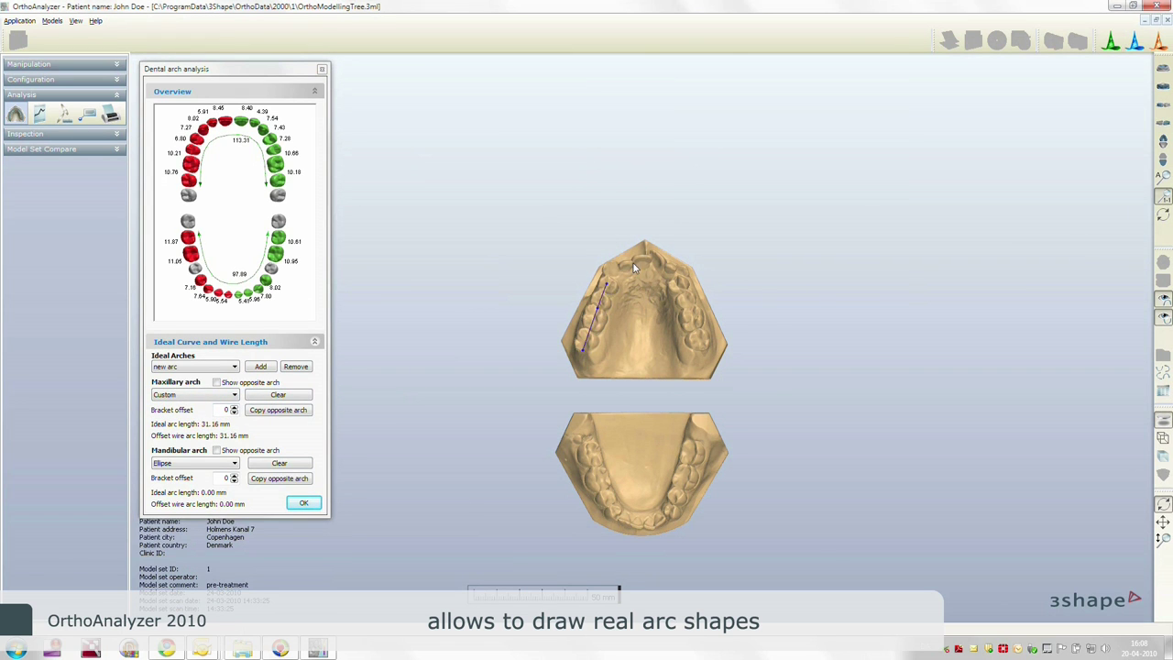
{"action": "left_click", "coordinate": [679, 289]}
{"action": "left_click", "coordinate": [692, 308]}
Copy the upper arch onto the lower jaw, reshape its end points, and close the analysis.
{"action": "left_click", "coordinate": [273, 483]}
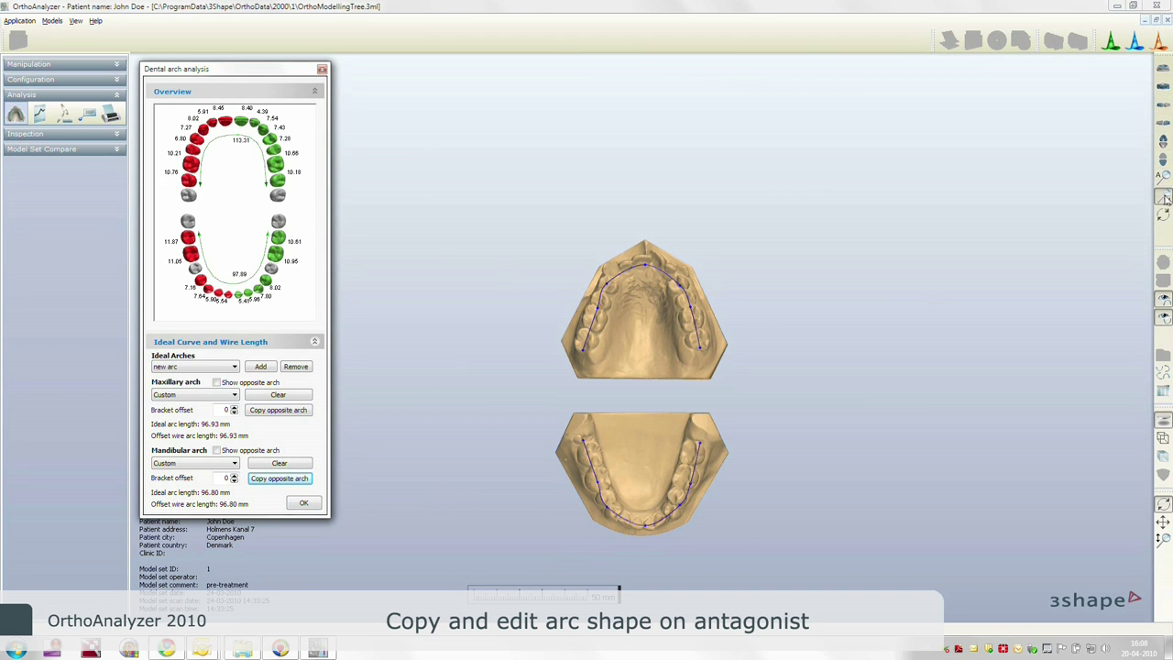
{"action": "left_click", "coordinate": [771, 459]}
{"action": "scroll", "coordinate": [771, 458], "scroll_direction": "up", "scroll_amount": 3}
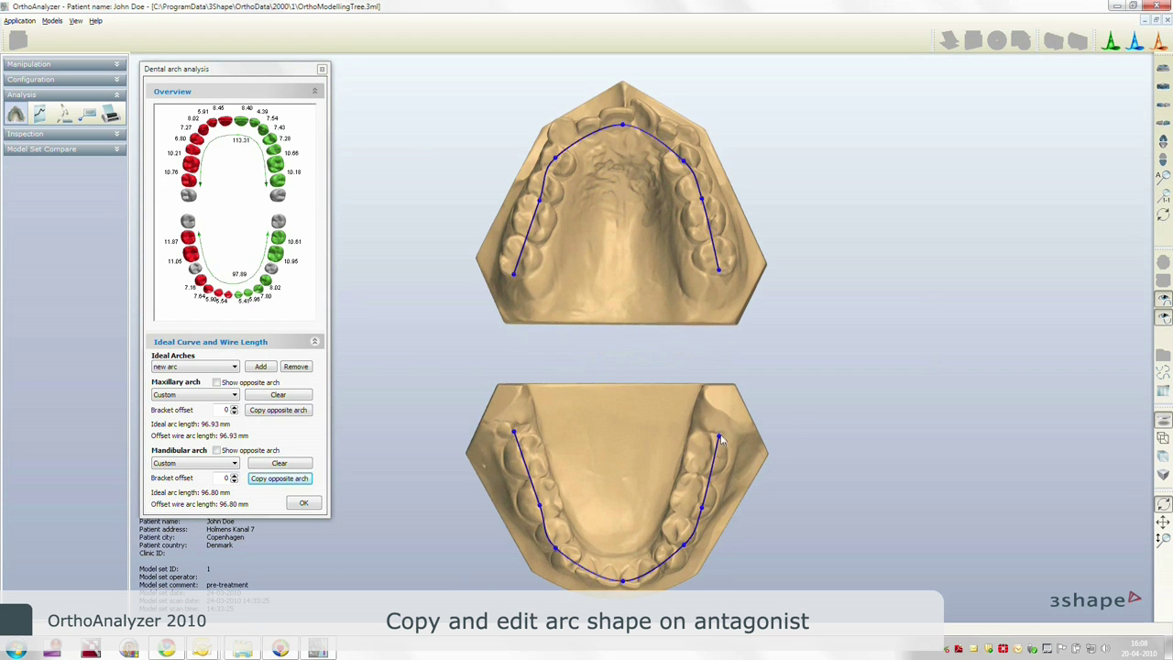
{"action": "left_click_drag", "start_coordinate": [720, 441], "coordinate": [721, 442]}
{"action": "left_click_drag", "start_coordinate": [557, 553], "coordinate": [565, 559]}
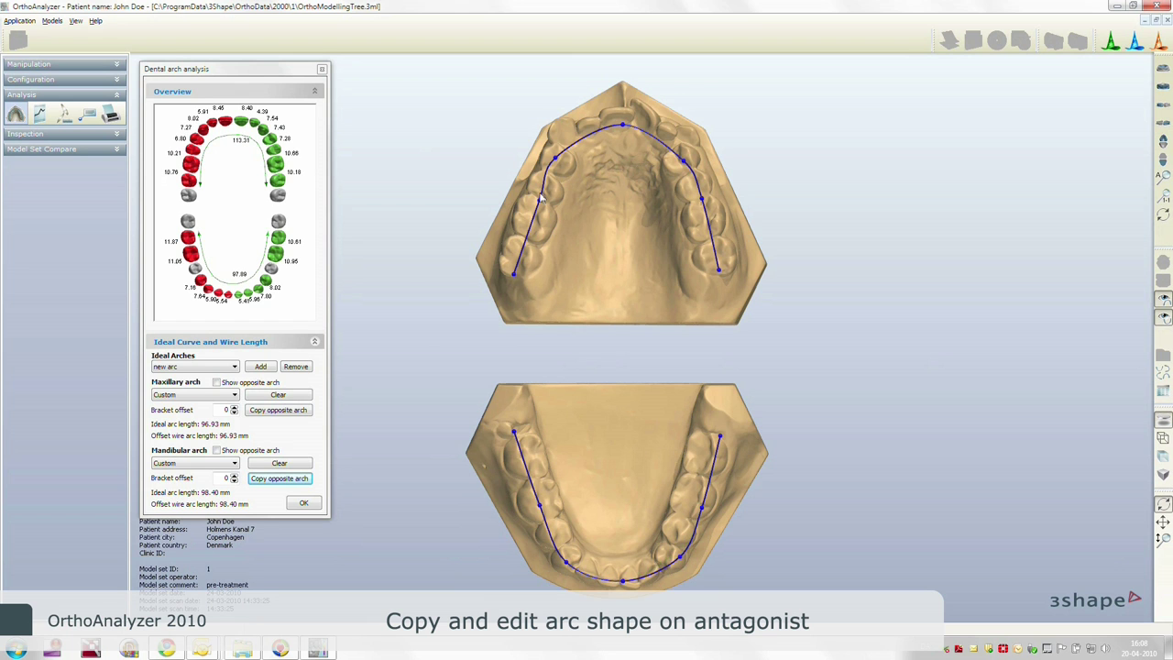
{"action": "left_click", "coordinate": [306, 503]}
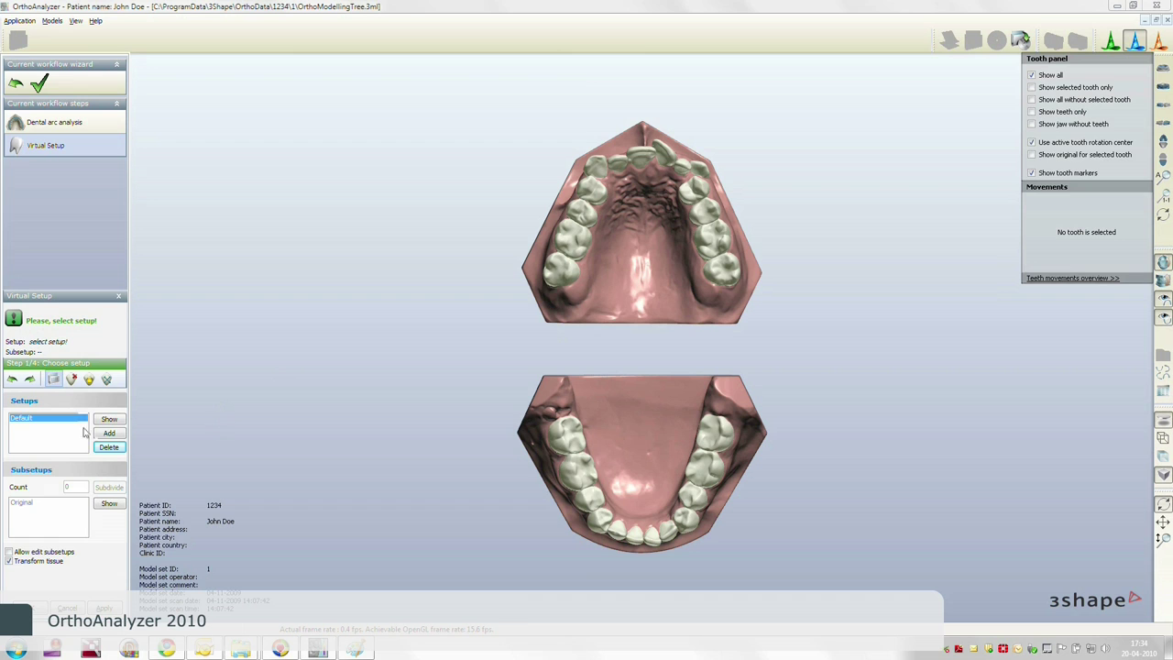
Add a virtual setup named 'new setup' and advance to the next setup step.
{"action": "left_click", "coordinate": [109, 435]}
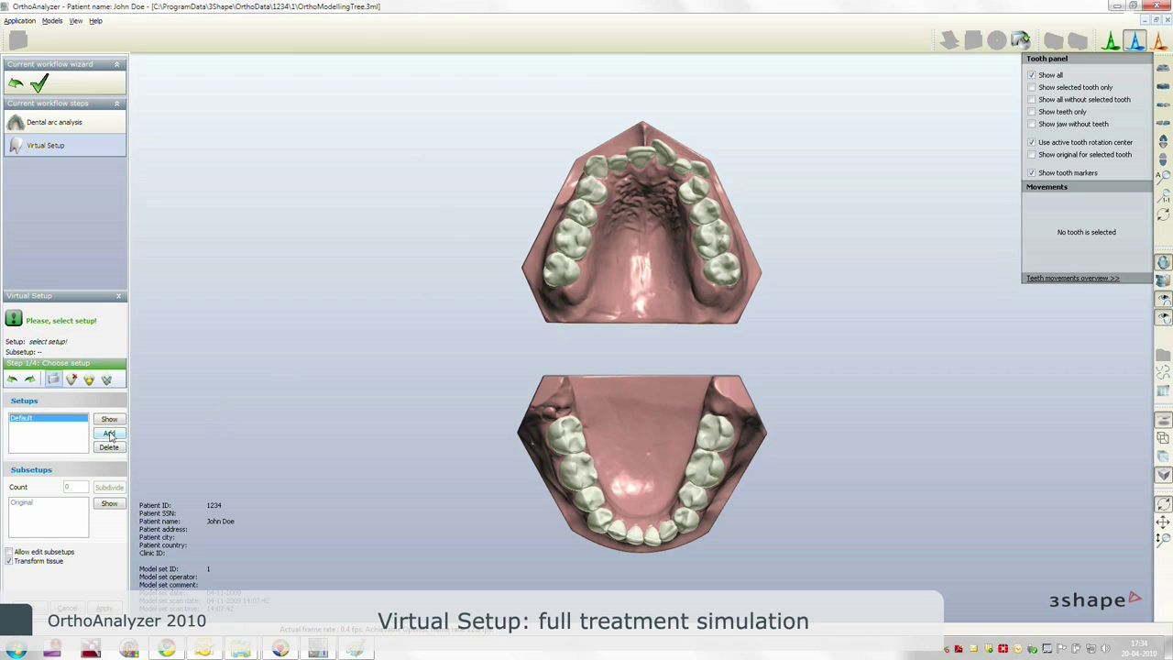
{"action": "type", "text": "new setup"}
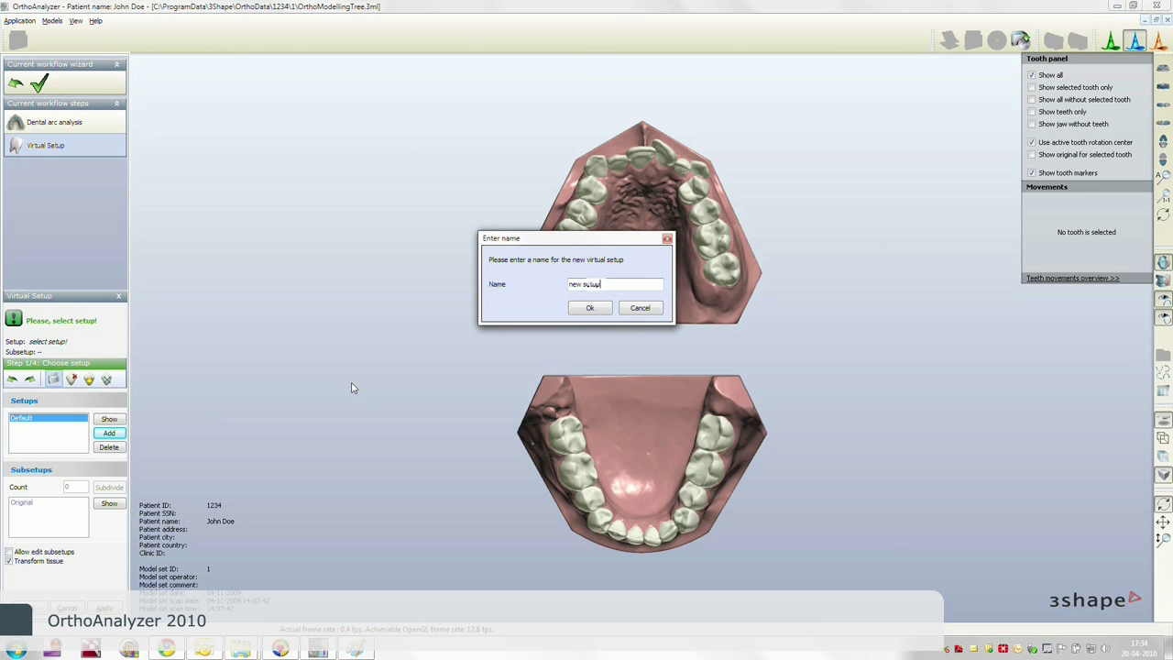
{"action": "left_click", "coordinate": [592, 309]}
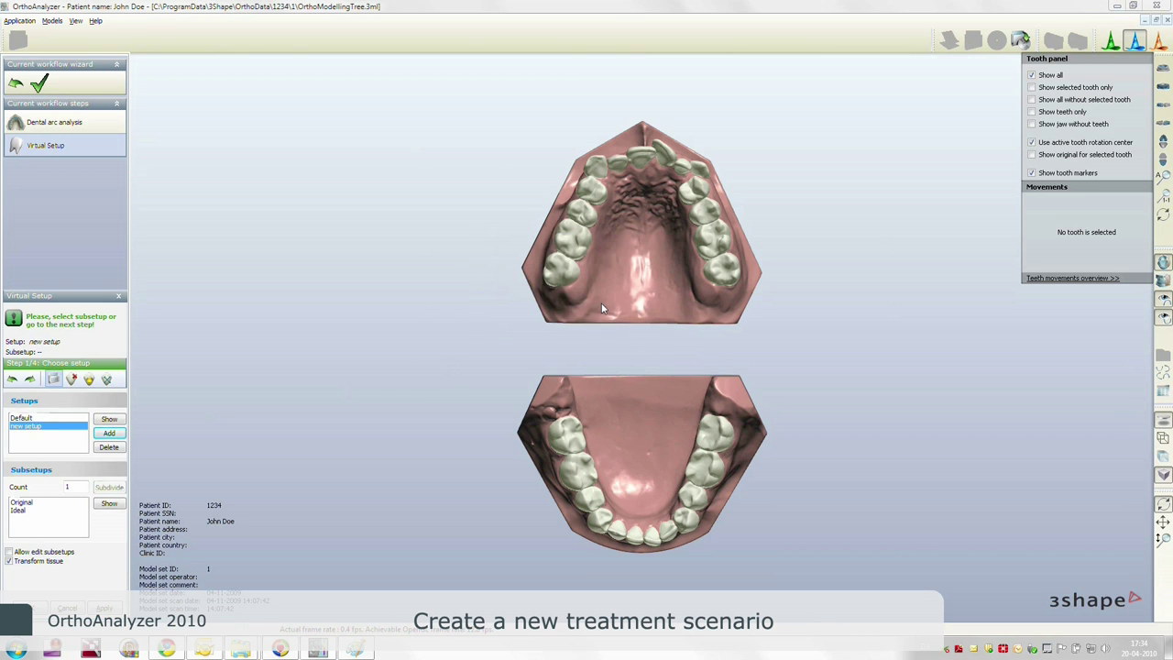
{"action": "left_click", "coordinate": [70, 377]}
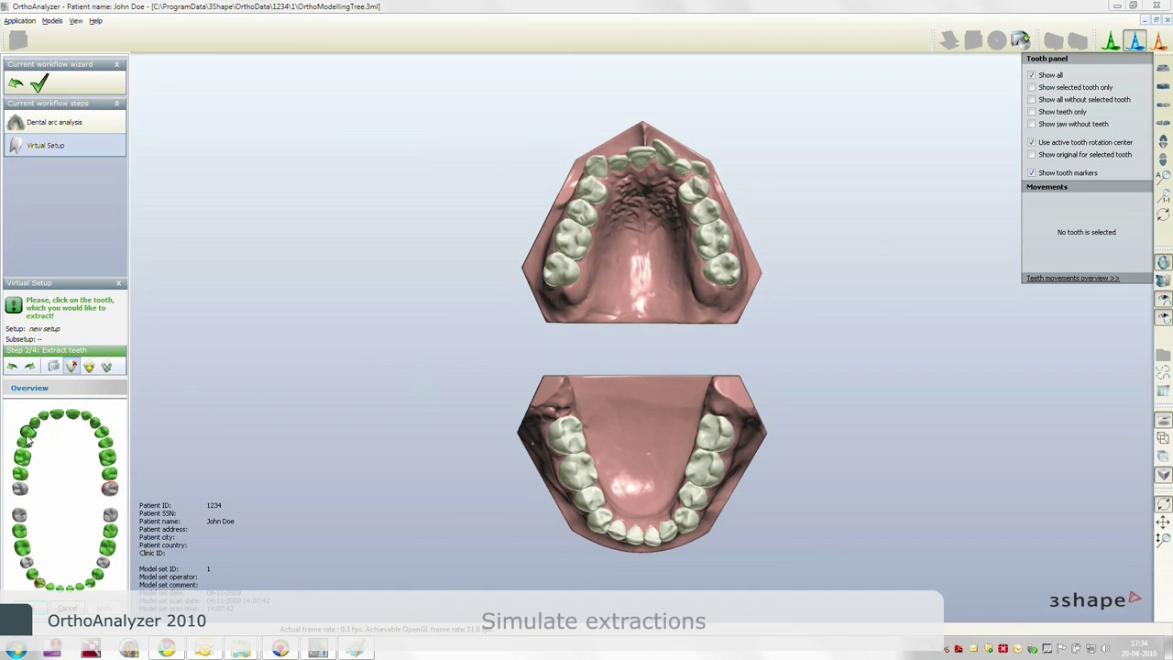
Extract one upper premolar on each side and advance to the Move teeth step.
{"action": "left_click", "coordinate": [27, 429]}
{"action": "left_click", "coordinate": [102, 432]}
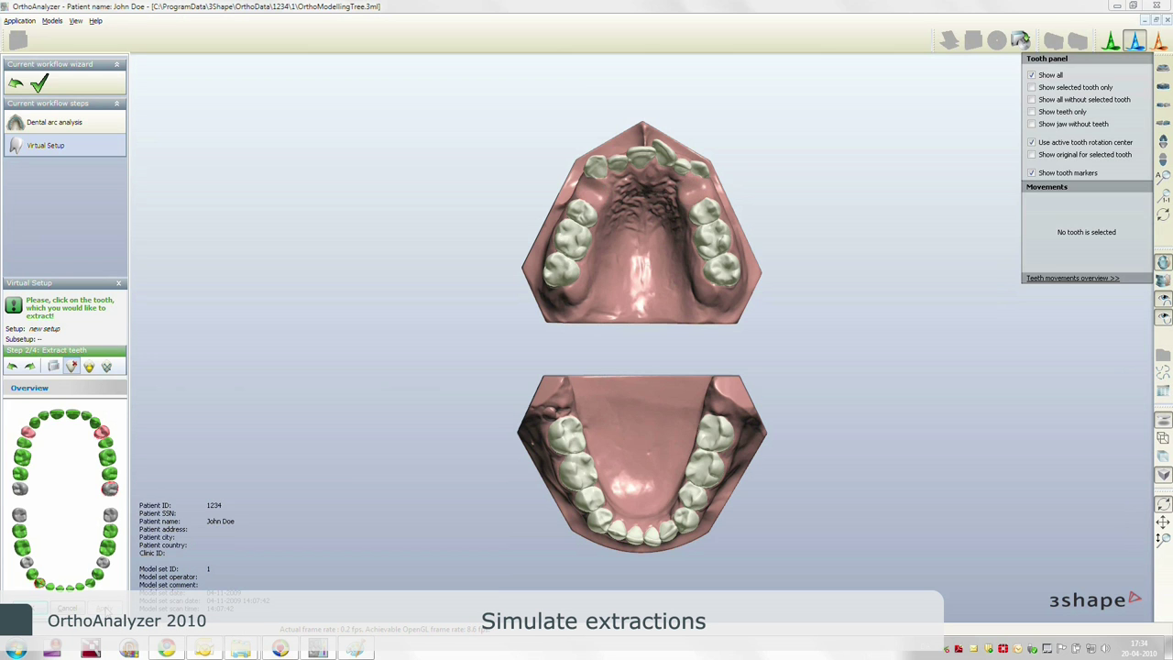
{"action": "left_click", "coordinate": [107, 367]}
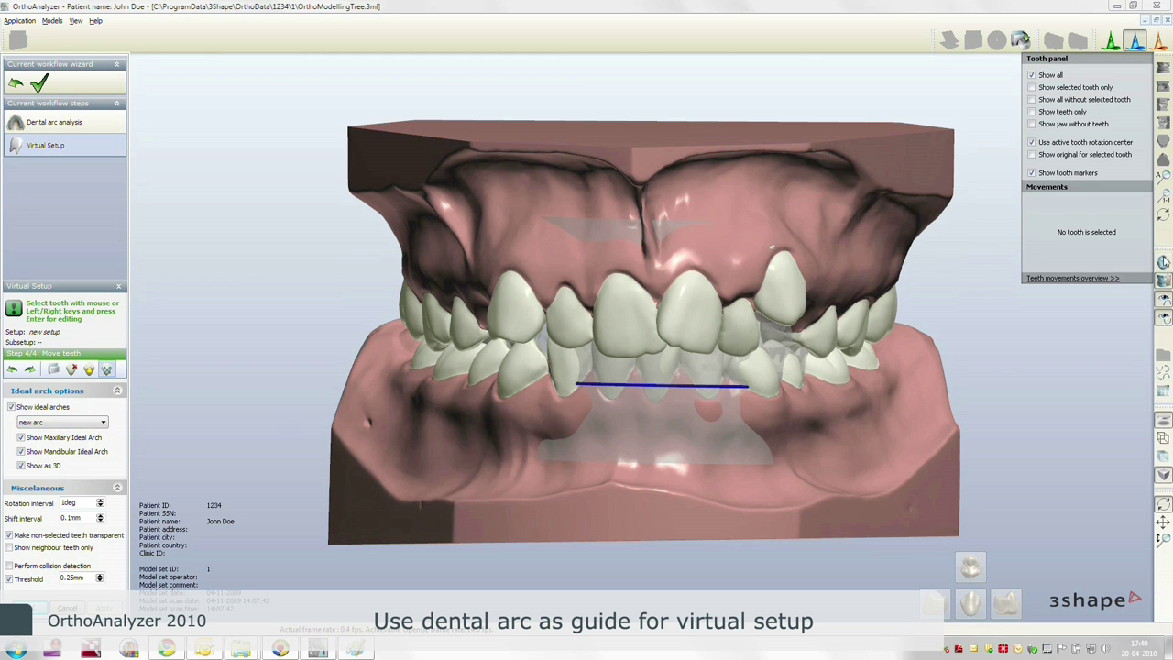
Open the jaws apart and rotate the view onto the upper arch's biting surface.
{"action": "left_click", "coordinate": [1163, 263]}
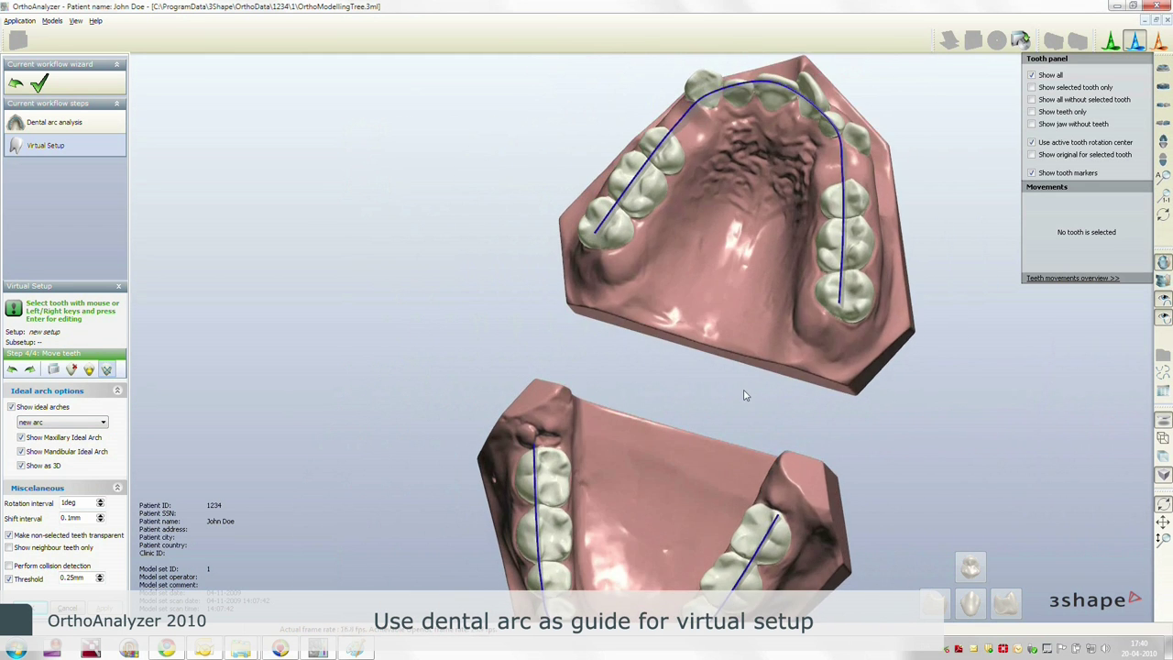
{"action": "right_click_drag", "start_coordinate": [746, 320], "coordinate": [605, 408]}
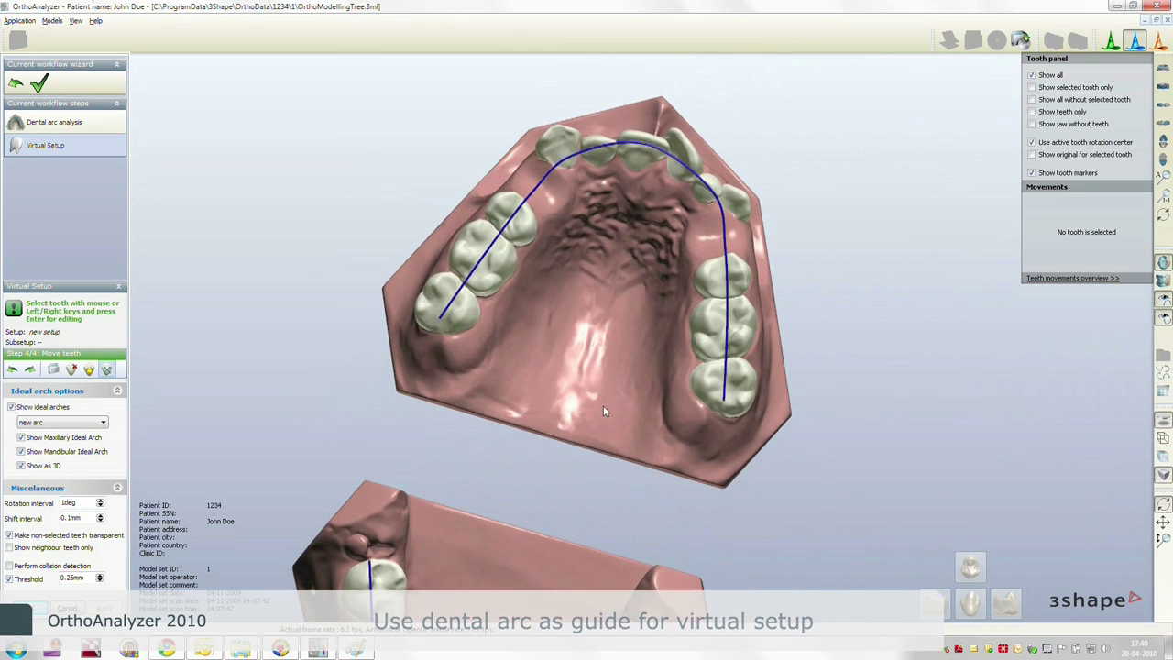
Move an upper front tooth toward the ideal arch and rotate a tooth opposite about 24 degrees.
{"action": "left_click", "coordinate": [559, 144]}
{"action": "left_click_drag", "start_coordinate": [558, 144], "coordinate": [543, 164]}
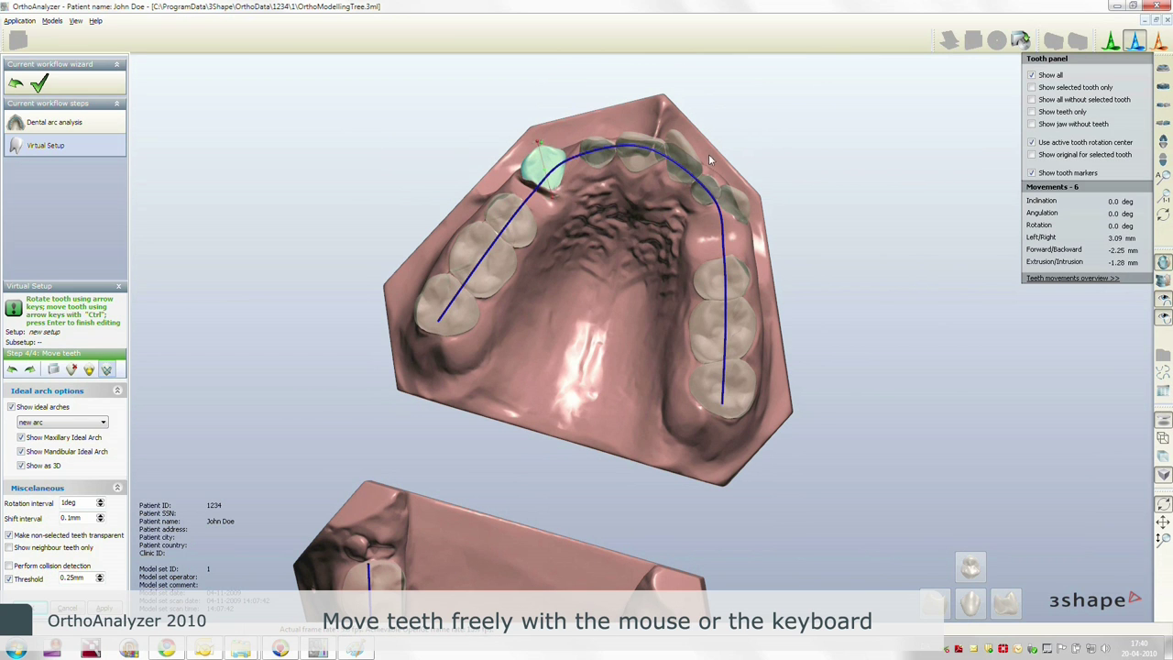
{"action": "left_click", "coordinate": [734, 211]}
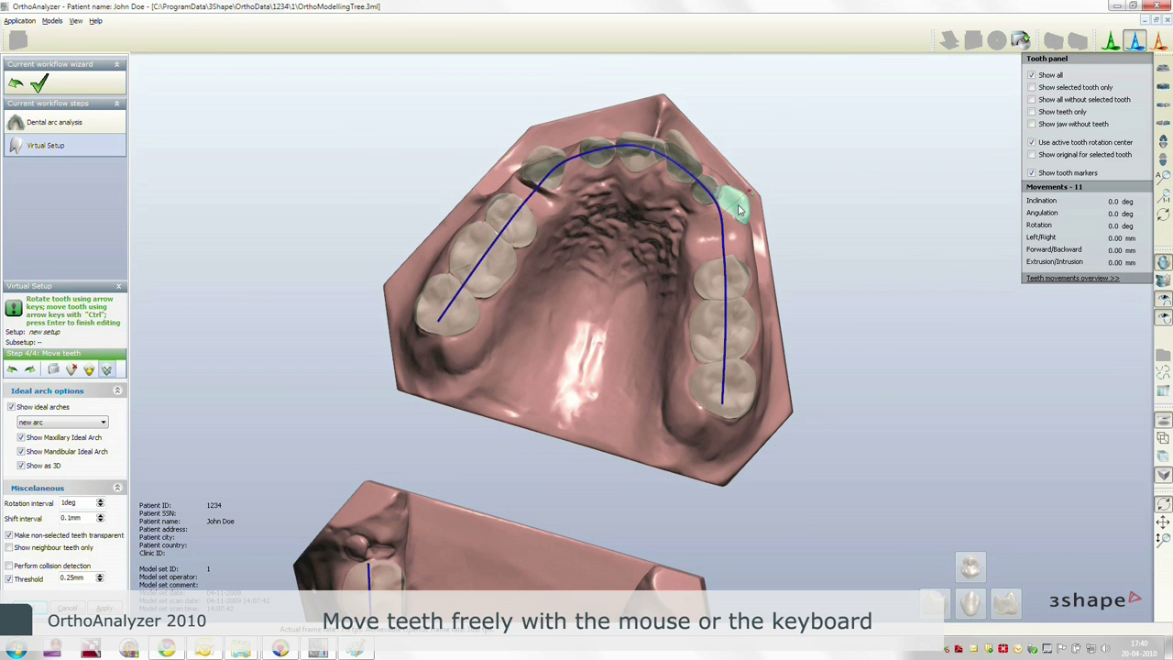
{"action": "scroll", "coordinate": [739, 210], "scroll_direction": "up", "scroll_amount": 3}
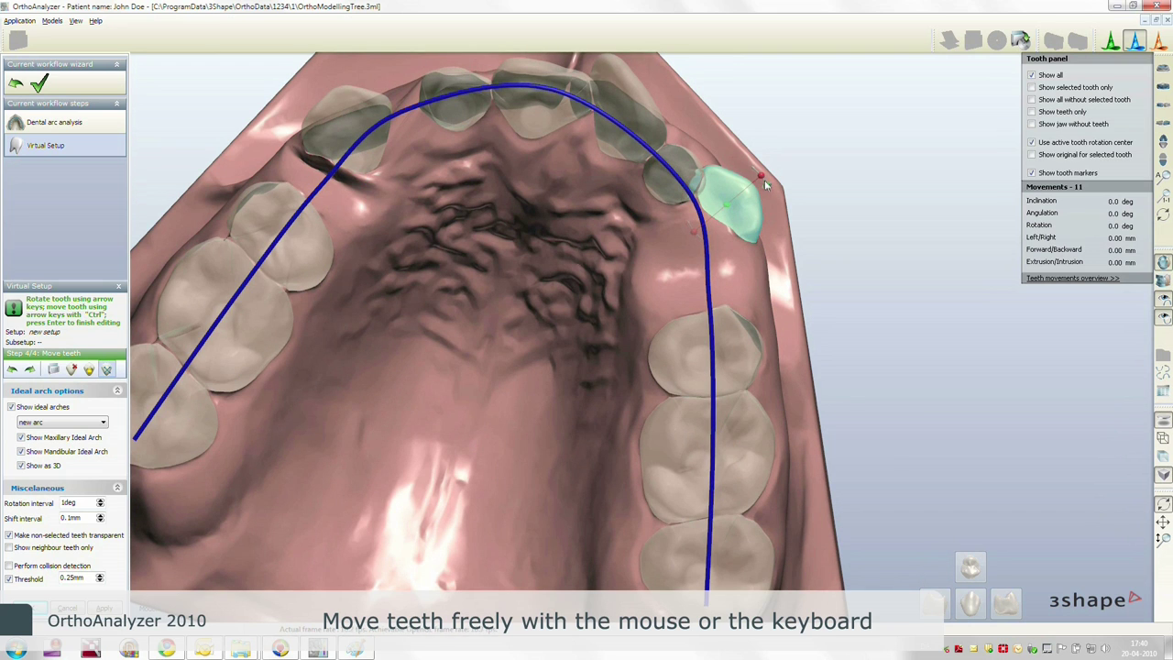
{"action": "mouse_move", "coordinate": [762, 175]}
{"action": "left_mouse_down"}
{"action": "mouse_move", "coordinate": [767, 194]}
{"action": "mouse_move", "coordinate": [724, 233]}
{"action": "left_mouse_up"}
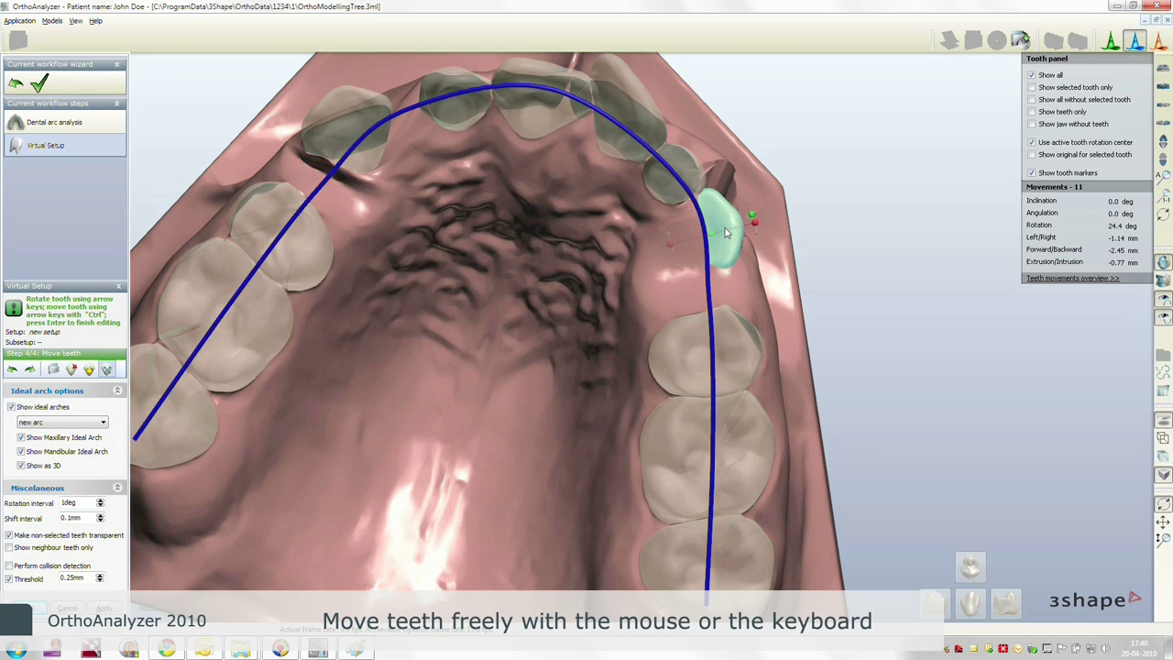
Shift the front and central incisors into line with the arch, showing unselected teeth solid.
{"action": "left_click", "coordinate": [452, 100]}
{"action": "mouse_move", "coordinate": [452, 100]}
{"action": "left_mouse_down"}
{"action": "mouse_move", "coordinate": [420, 110]}
{"action": "mouse_move", "coordinate": [436, 149]}
{"action": "left_mouse_up"}
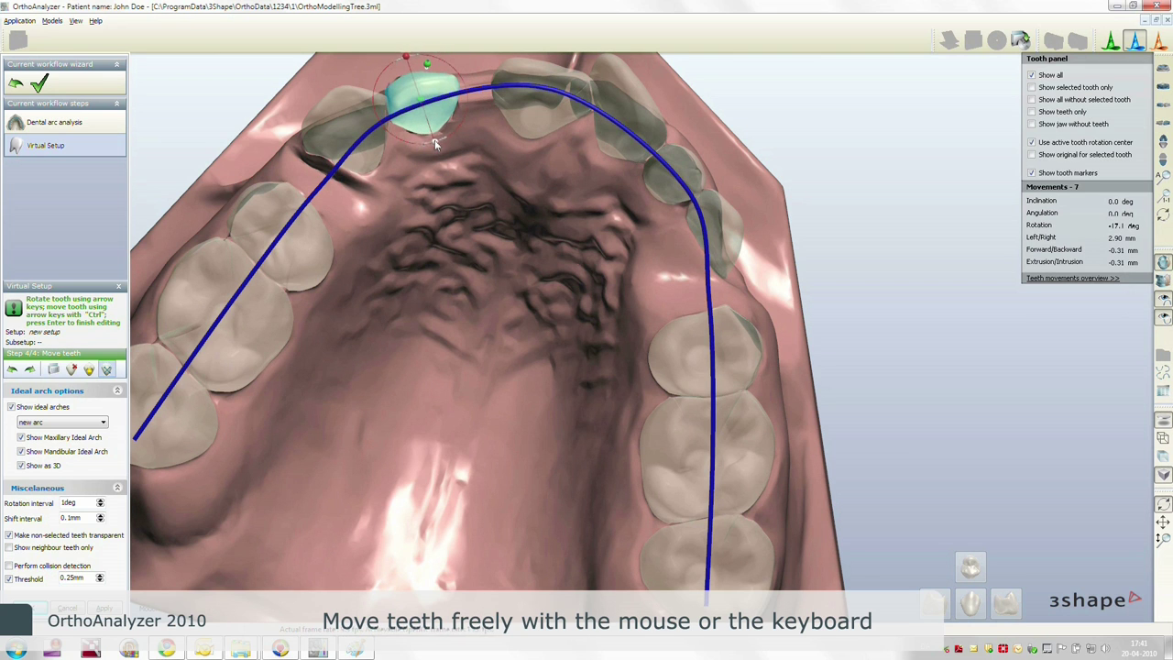
{"action": "left_click", "coordinate": [33, 541]}
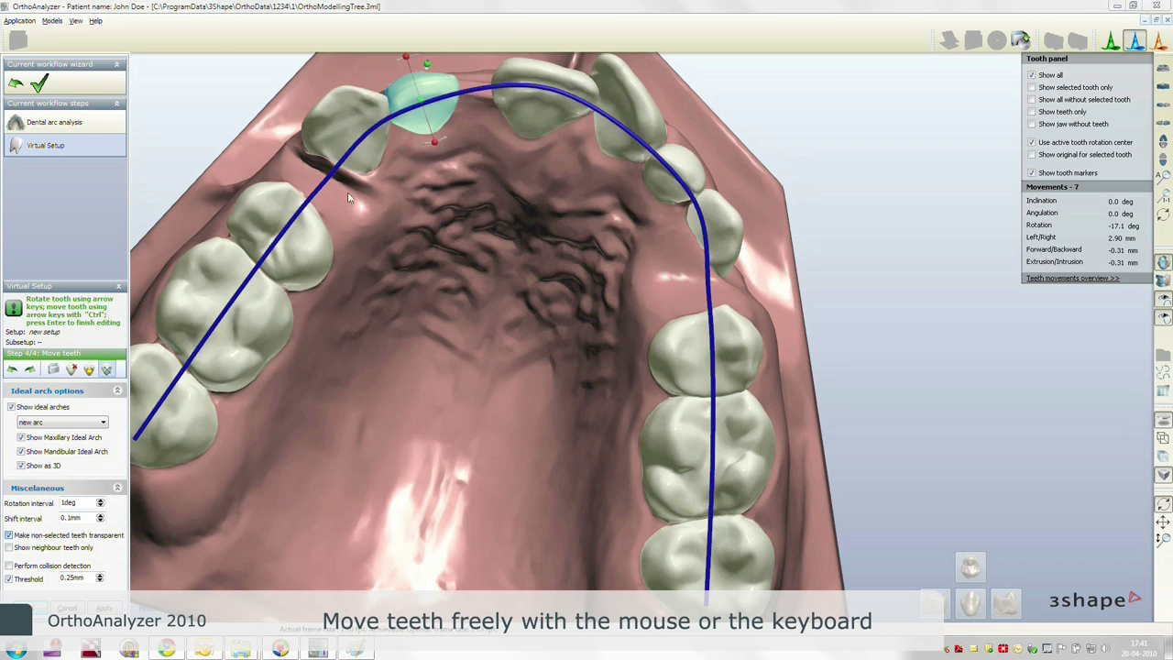
{"action": "left_click", "coordinate": [526, 102]}
{"action": "left_click_drag", "start_coordinate": [526, 102], "coordinate": [511, 102]}
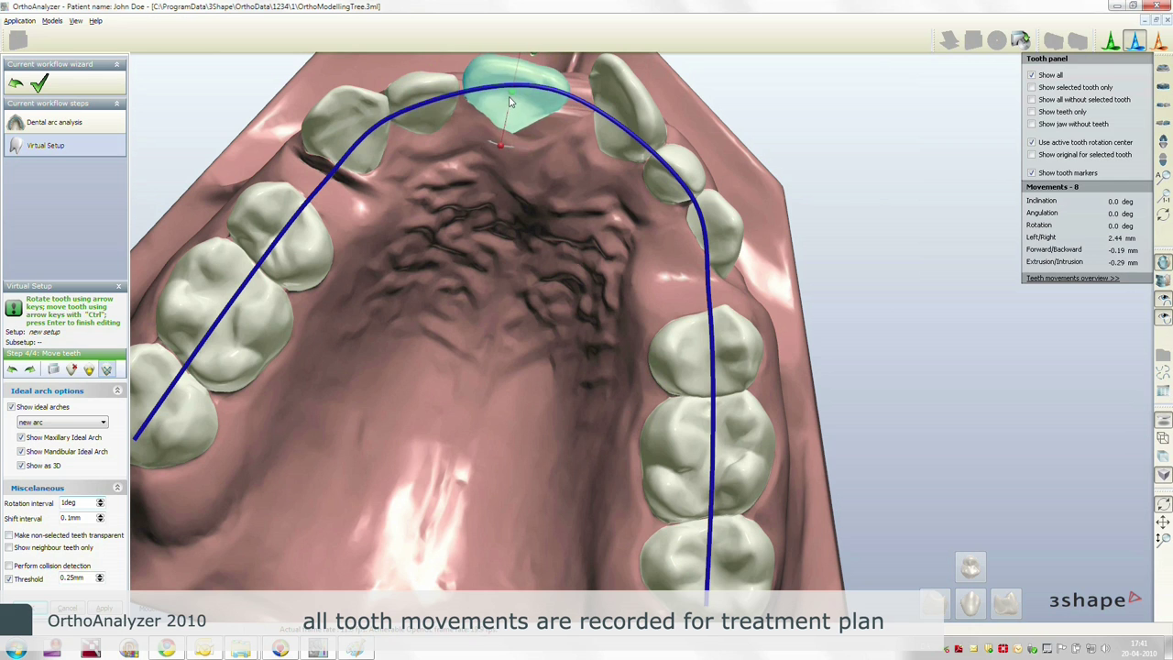
Shift the lateral incisor (tooth 9) down and left into place.
{"action": "left_click", "coordinate": [621, 97]}
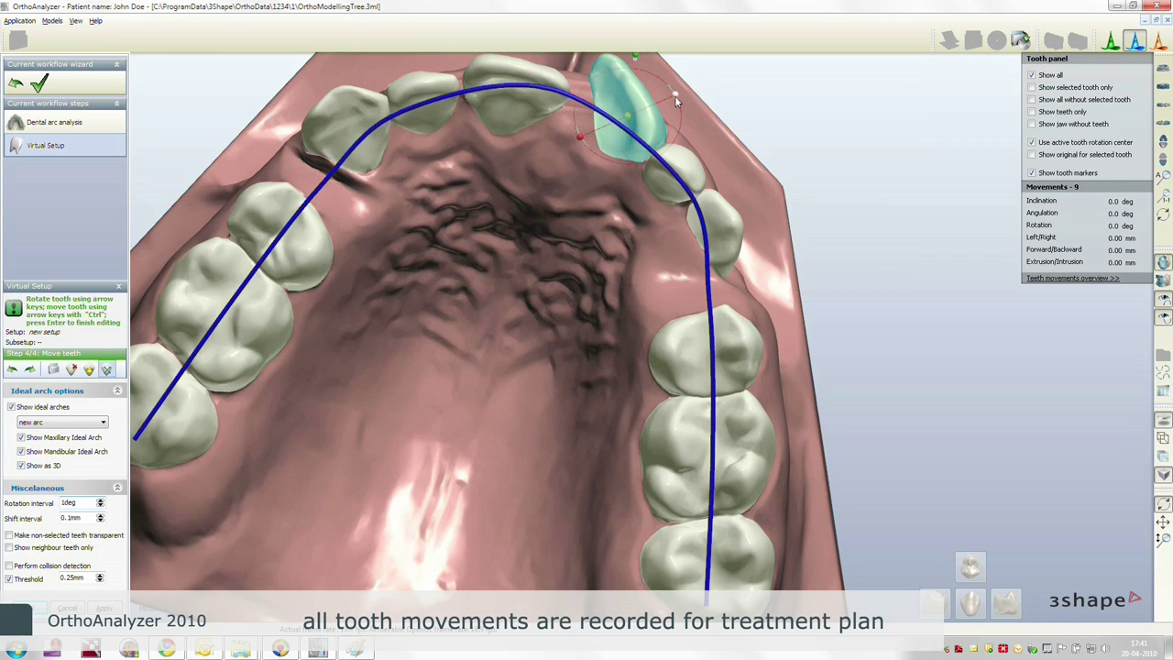
{"action": "left_click", "coordinate": [682, 53]}
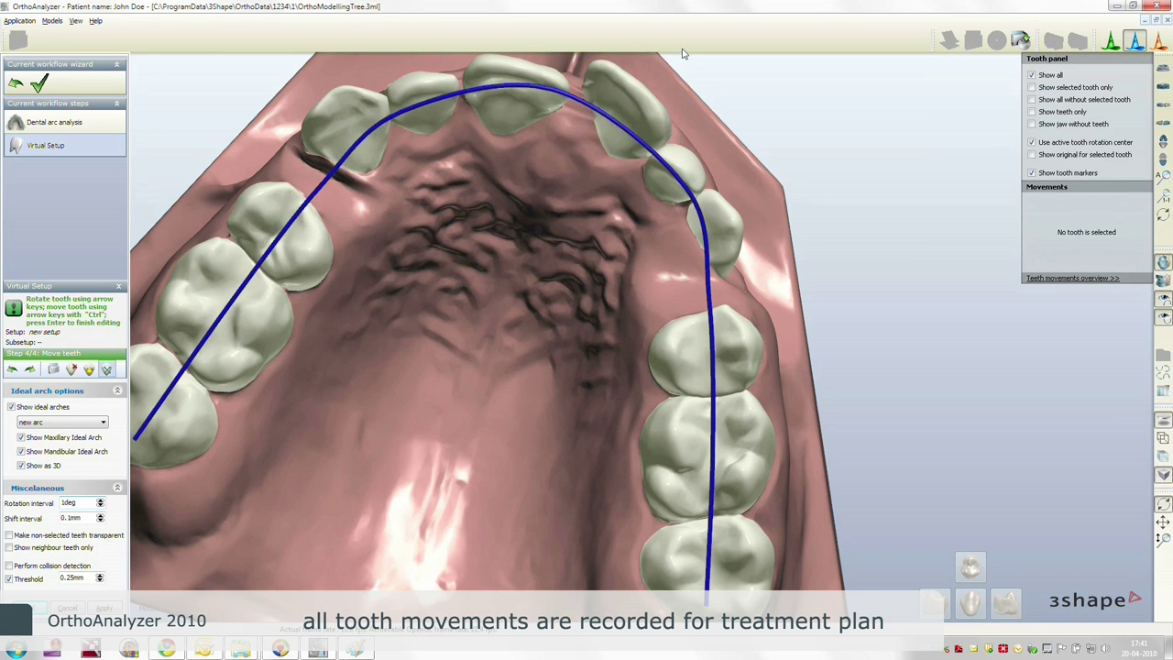
{"action": "left_click", "coordinate": [644, 110]}
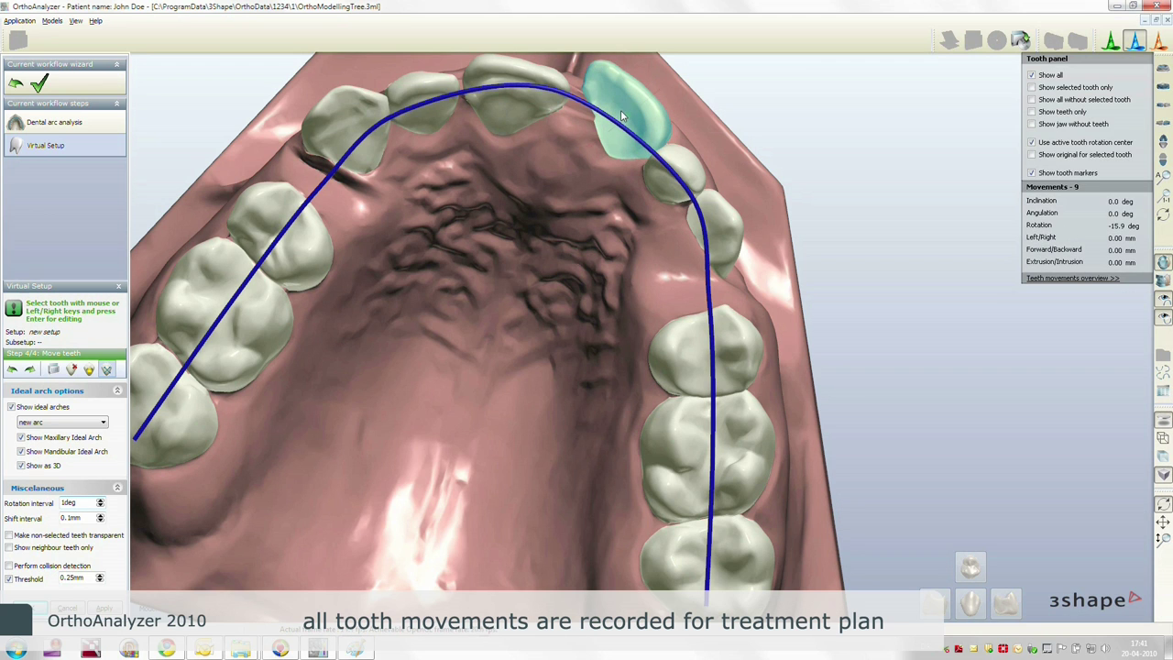
{"action": "key", "text": "Return"}
{"action": "mouse_move", "coordinate": [621, 116]}
{"action": "left_mouse_down"}
{"action": "mouse_move", "coordinate": [617, 129]}
{"action": "mouse_move", "coordinate": [629, 114]}
{"action": "left_mouse_up"}
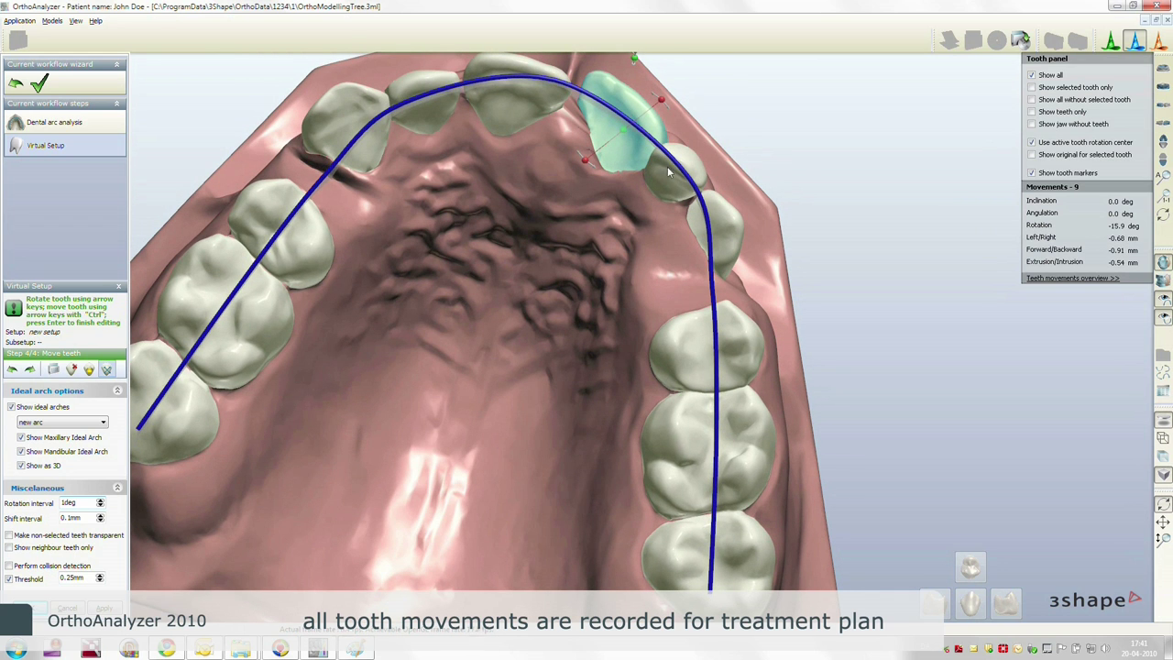
Rotate the neighbouring canine by 24.0 degrees.
{"action": "left_click", "coordinate": [671, 165]}
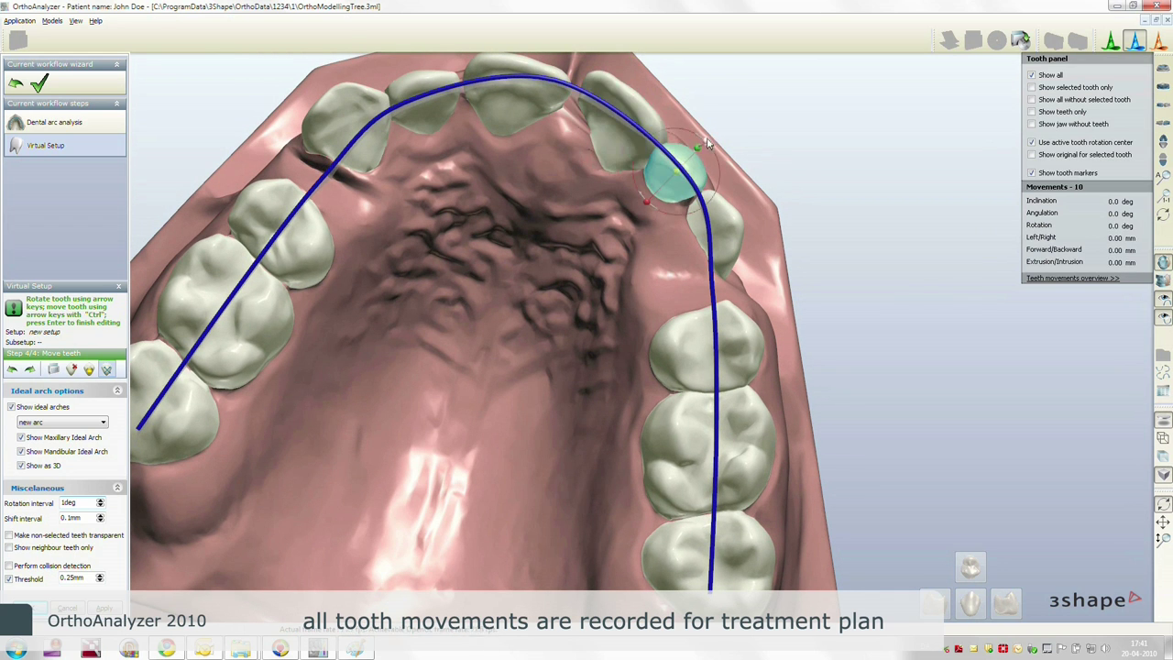
{"action": "left_click_drag", "start_coordinate": [707, 144], "coordinate": [721, 165]}
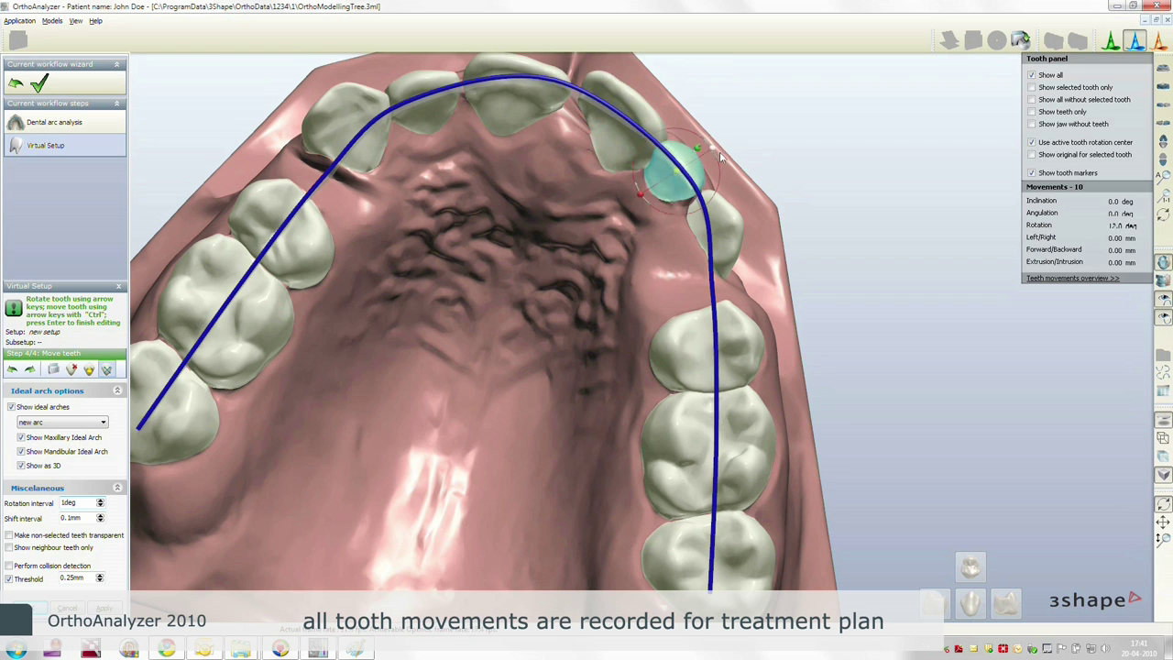
{"action": "left_click", "coordinate": [733, 224]}
Extrude premolar tooth 11, tilt it to -7.5° inclination, and show the teeth without gums.
{"action": "right_click_drag", "start_coordinate": [733, 227], "coordinate": [621, 280]}
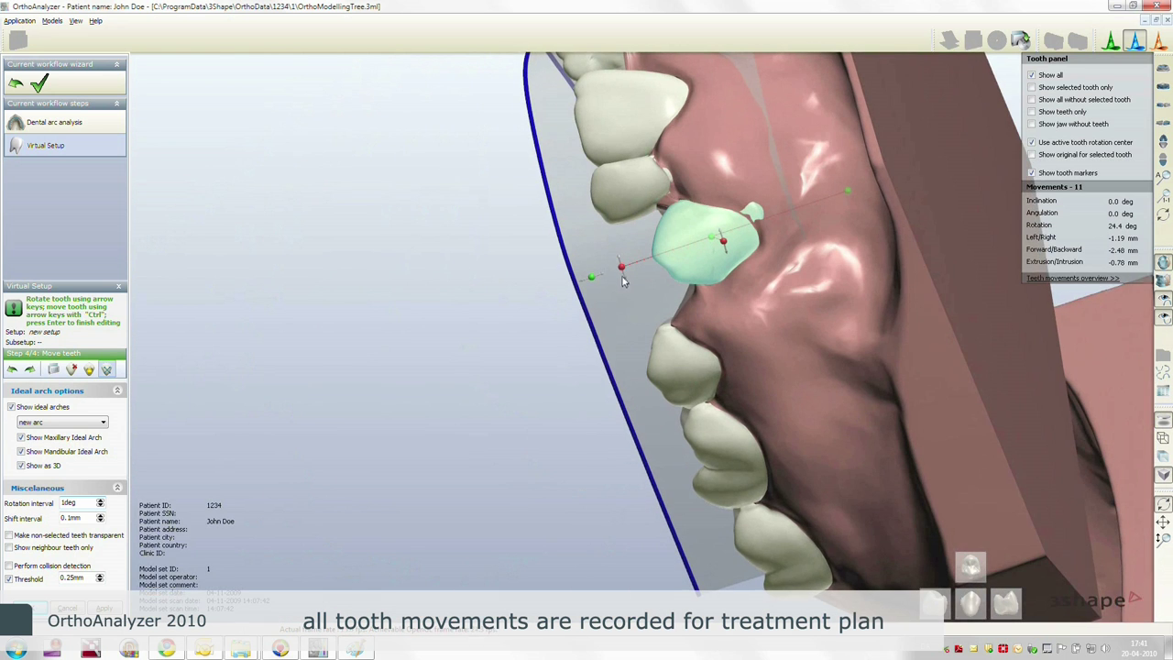
{"action": "mouse_move", "coordinate": [592, 278]}
{"action": "left_mouse_down"}
{"action": "mouse_move", "coordinate": [566, 289]}
{"action": "mouse_move", "coordinate": [643, 318]}
{"action": "left_mouse_up"}
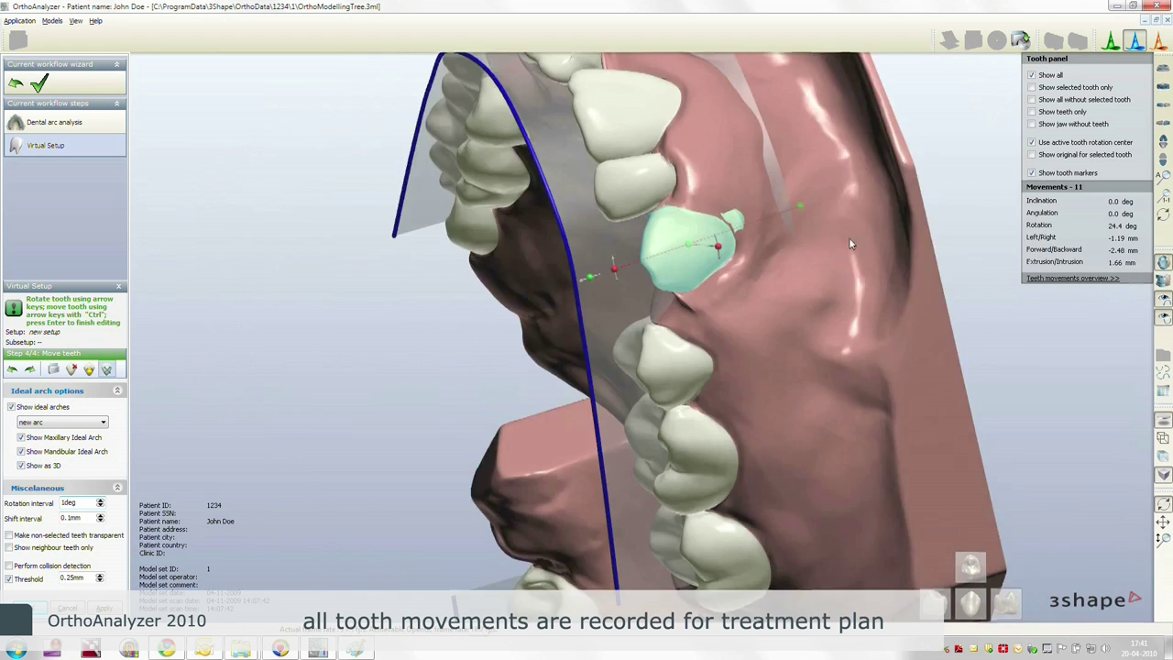
{"action": "right_click_drag", "start_coordinate": [695, 255], "coordinate": [886, 216]}
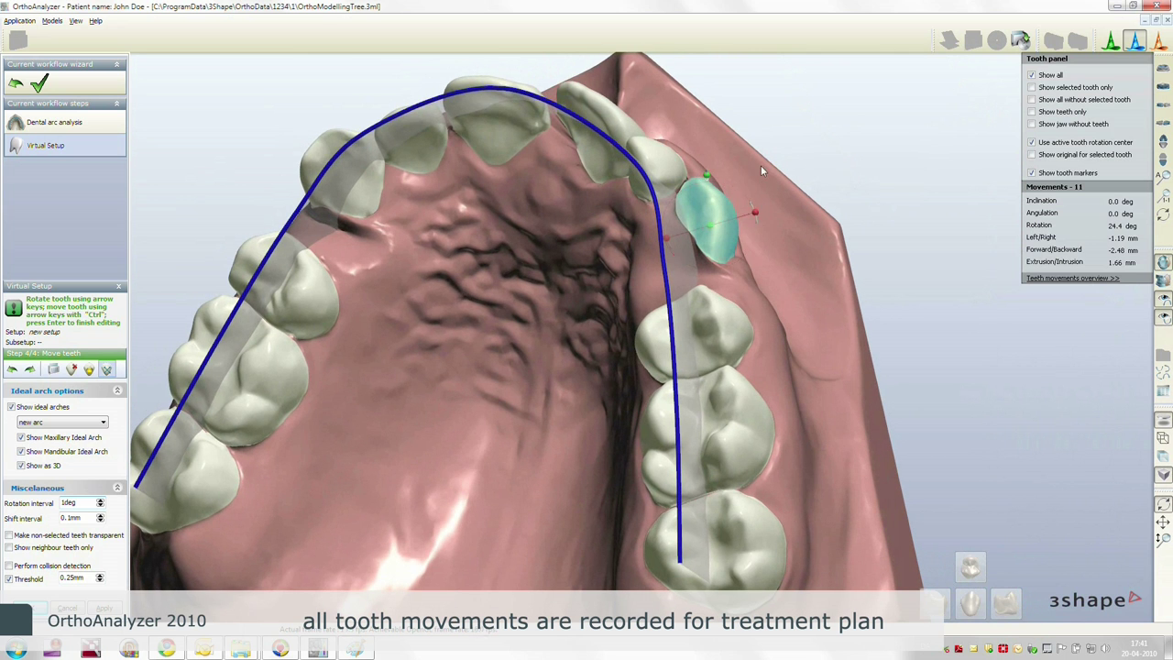
{"action": "right_click_drag", "start_coordinate": [761, 170], "coordinate": [697, 108]}
{"action": "left_click_drag", "start_coordinate": [696, 108], "coordinate": [692, 139]}
{"action": "mouse_move", "coordinate": [700, 211]}
{"action": "right_mouse_down"}
{"action": "mouse_move", "coordinate": [725, 239]}
{"action": "mouse_move", "coordinate": [777, 258]}
{"action": "mouse_move", "coordinate": [721, 248]}
{"action": "mouse_move", "coordinate": [712, 262]}
{"action": "right_mouse_up"}
{"action": "left_click", "coordinate": [1032, 111]}
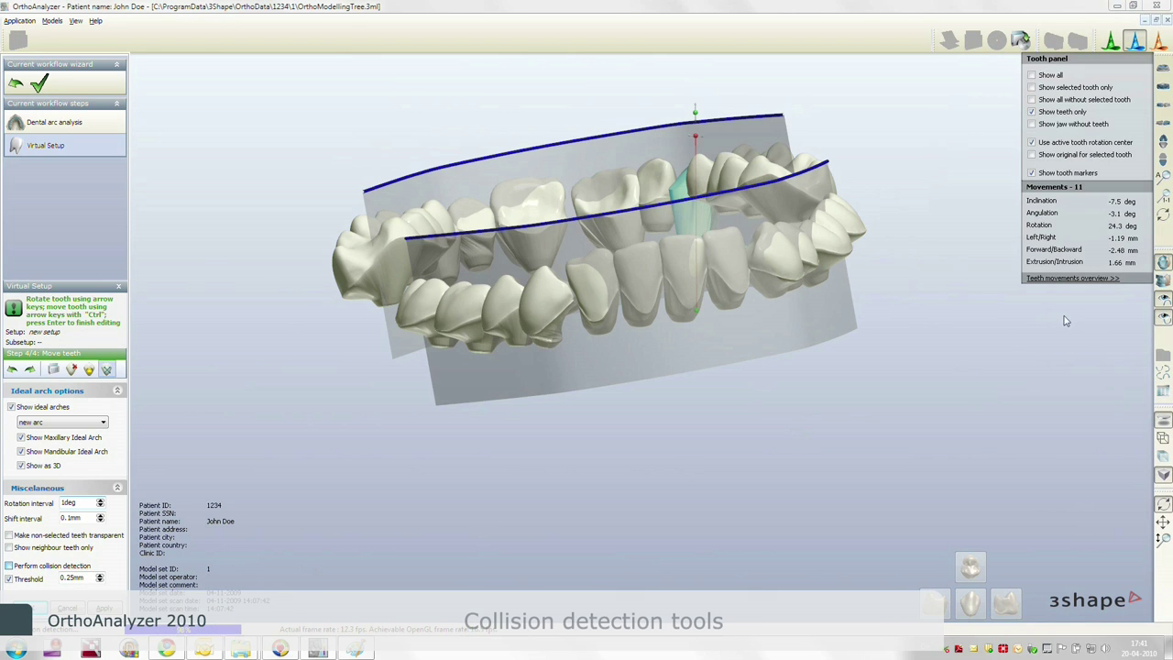
Nudge tooth 9 to -0.45 mm left/right, -1.47 mm forward and -0.12 mm extrusion.
{"action": "left_click", "coordinate": [1161, 282]}
{"action": "mouse_move", "coordinate": [754, 277]}
{"action": "right_mouse_down"}
{"action": "mouse_move", "coordinate": [750, 297]}
{"action": "mouse_move", "coordinate": [736, 258]}
{"action": "right_mouse_up"}
{"action": "left_click", "coordinate": [700, 217]}
{"action": "left_click_drag", "start_coordinate": [700, 217], "coordinate": [694, 218]}
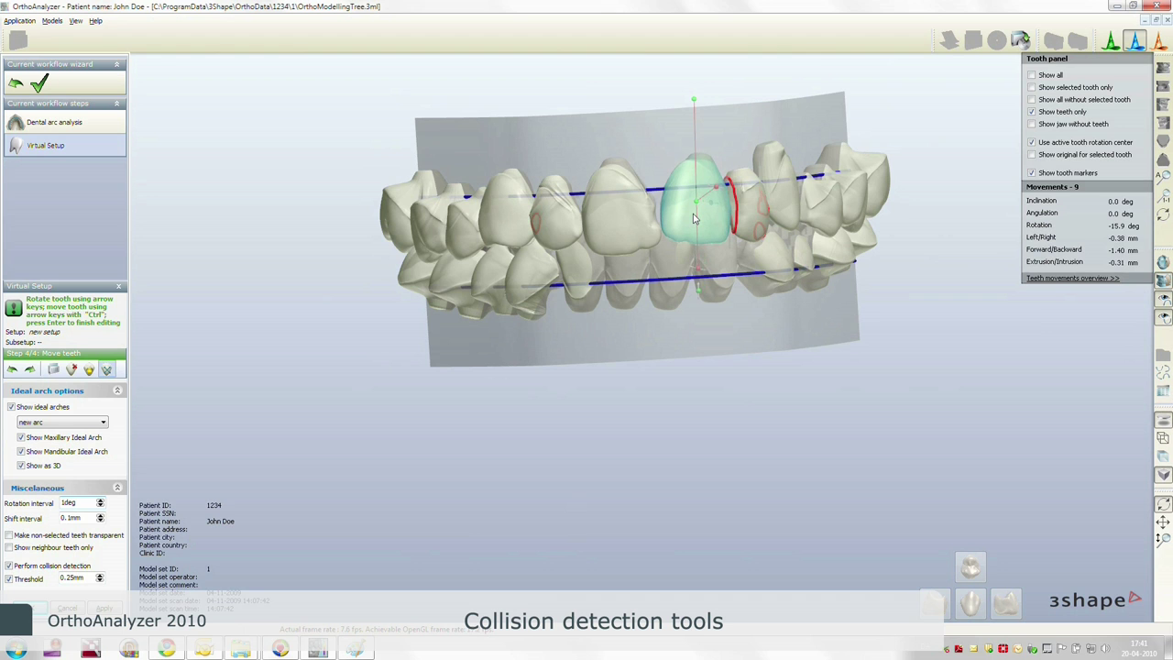
{"action": "mouse_move", "coordinate": [694, 220]}
{"action": "right_mouse_down"}
{"action": "mouse_move", "coordinate": [729, 315]}
{"action": "mouse_move", "coordinate": [722, 203]}
{"action": "mouse_move", "coordinate": [681, 253]}
{"action": "right_mouse_up"}
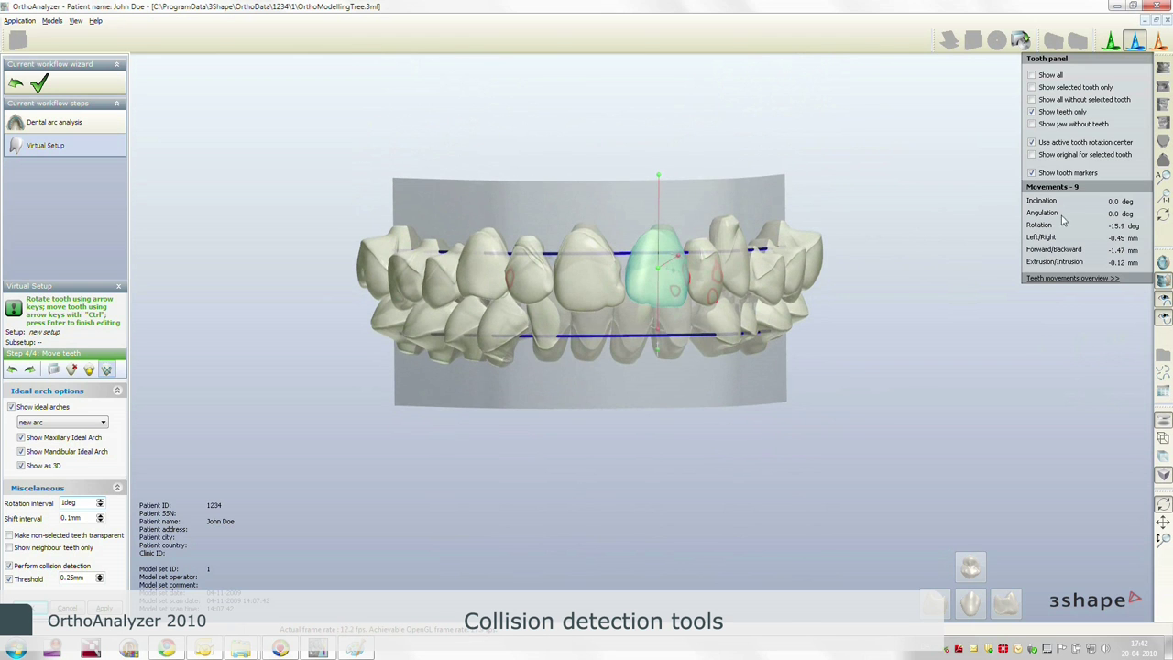
Open the tooth movement overview table above the model and set tooth 9's inclination to 2.0°.
{"action": "left_click", "coordinate": [1068, 279]}
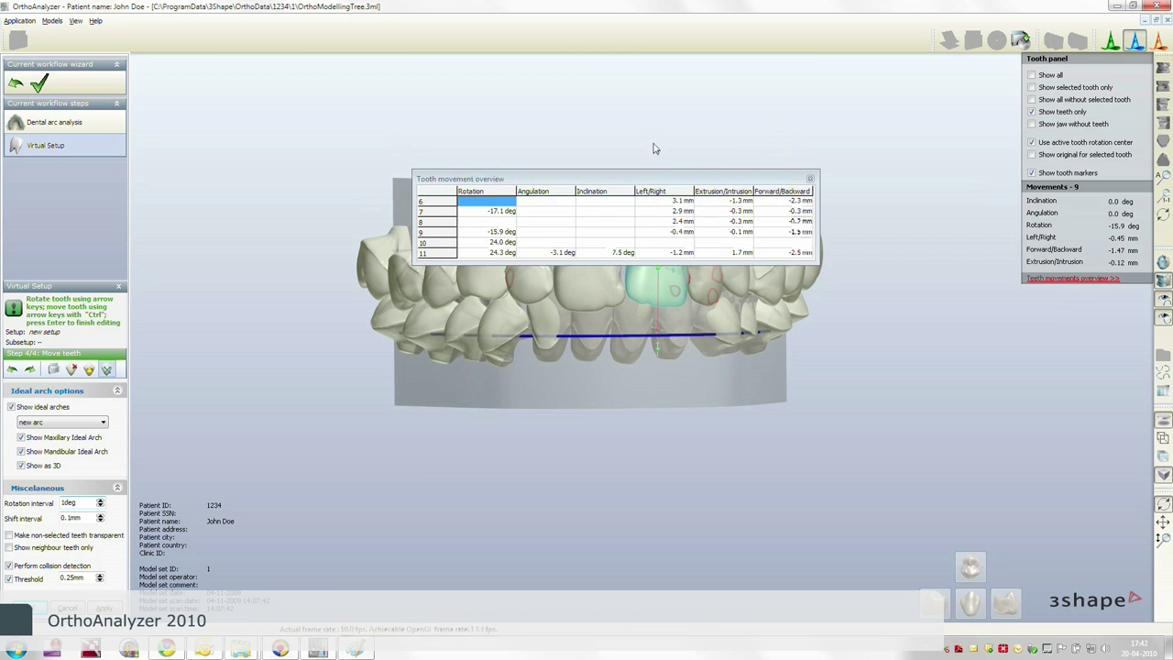
{"action": "left_click_drag", "start_coordinate": [642, 179], "coordinate": [591, 84]}
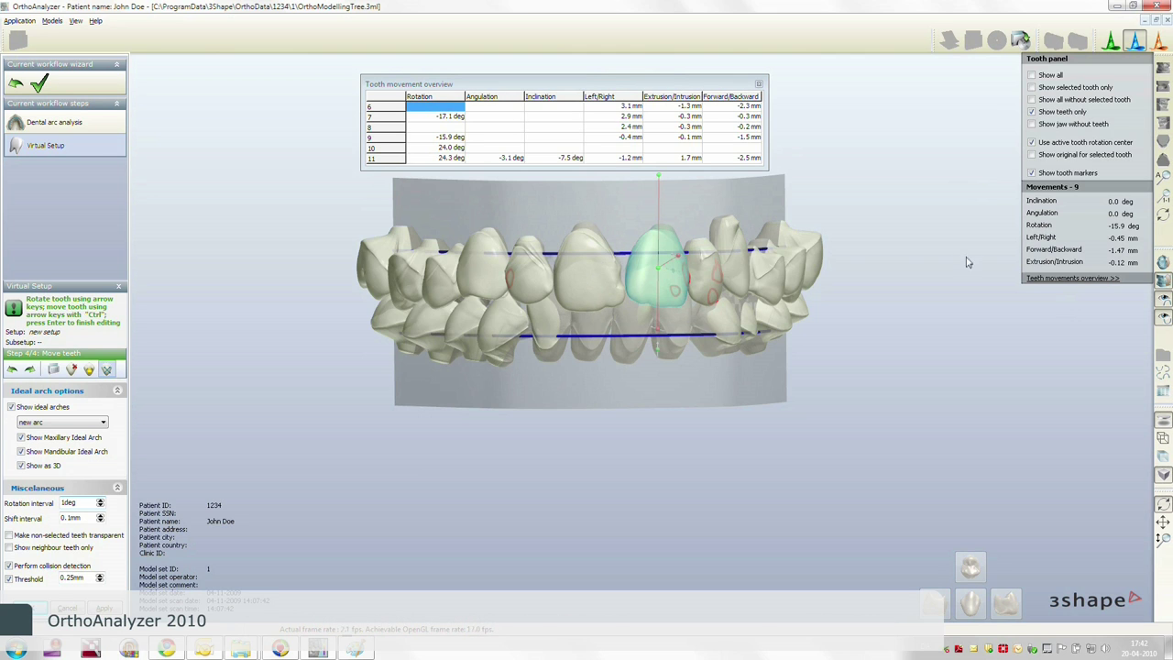
{"action": "left_click", "coordinate": [1118, 202]}
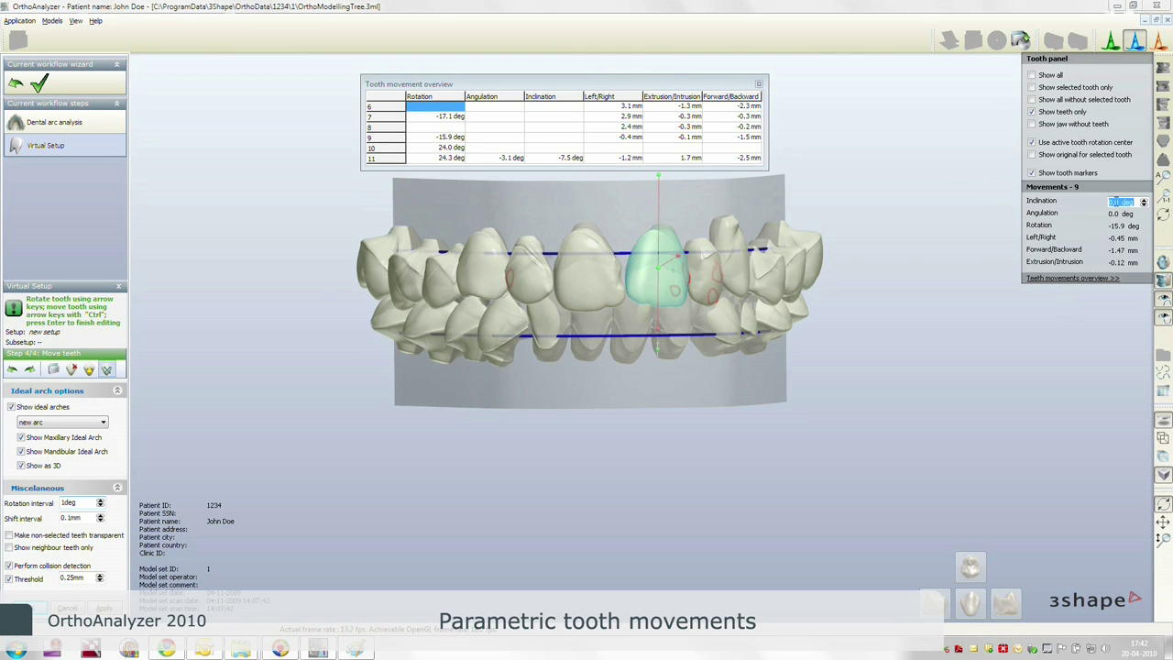
{"action": "type", "text": "2"}
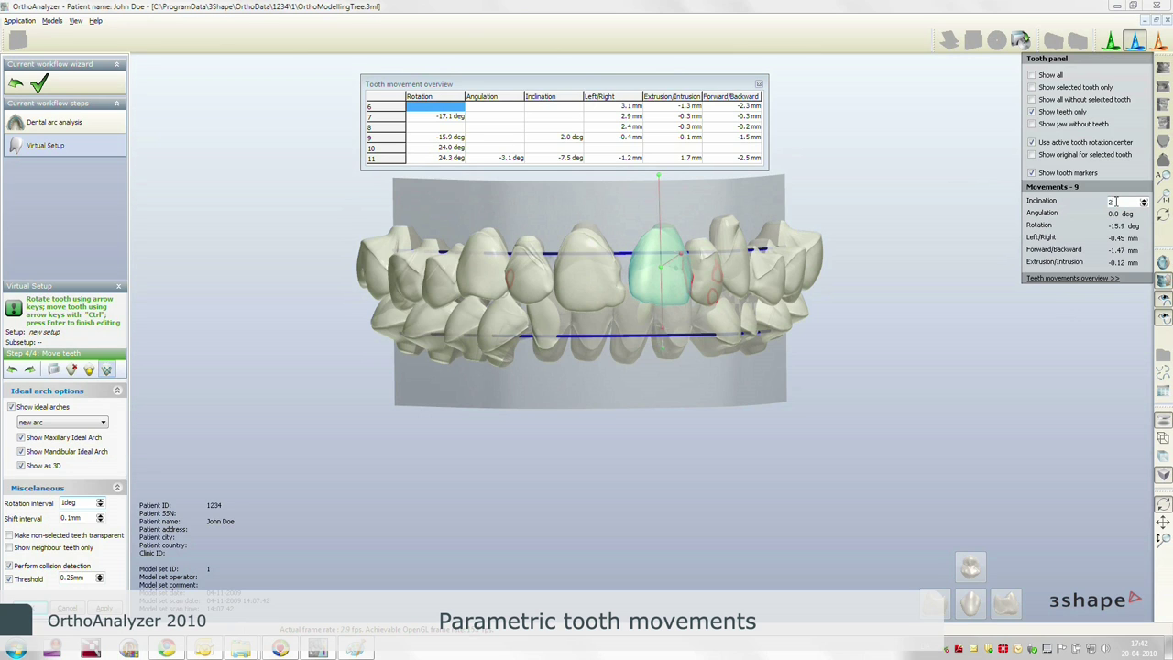
{"action": "type", "text": "0"}
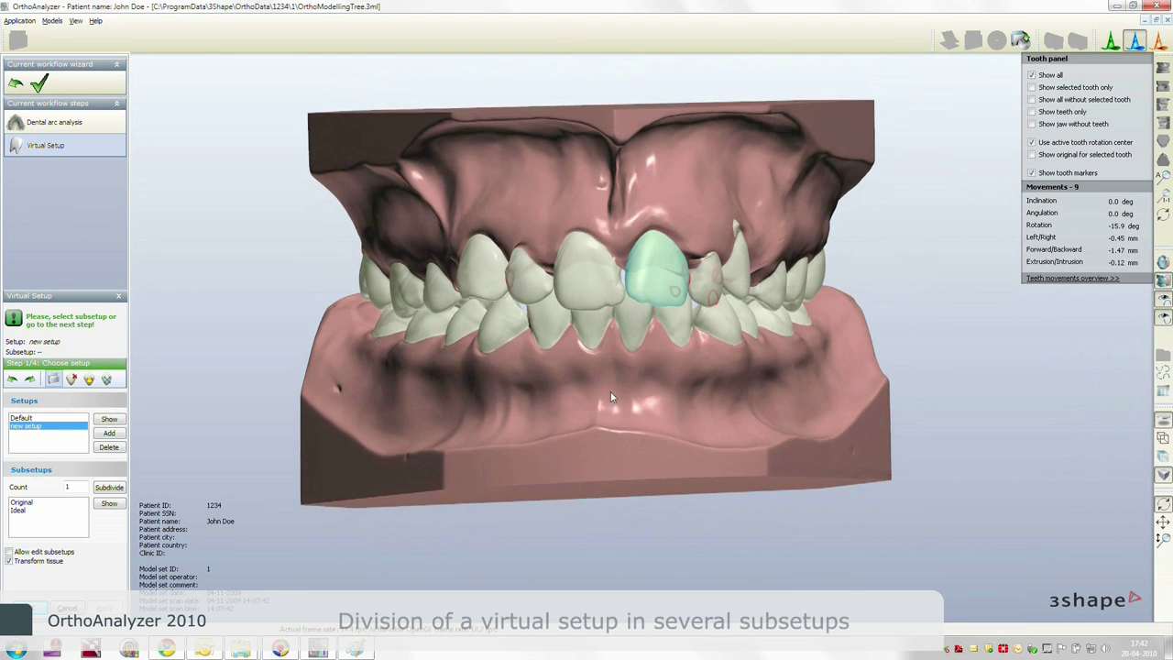
Subdivide the setup into 3 subsetups and display Subsetup1.
{"action": "double_click", "coordinate": [78, 487]}
{"action": "left_click", "coordinate": [108, 486]}
{"action": "left_click", "coordinate": [35, 510]}
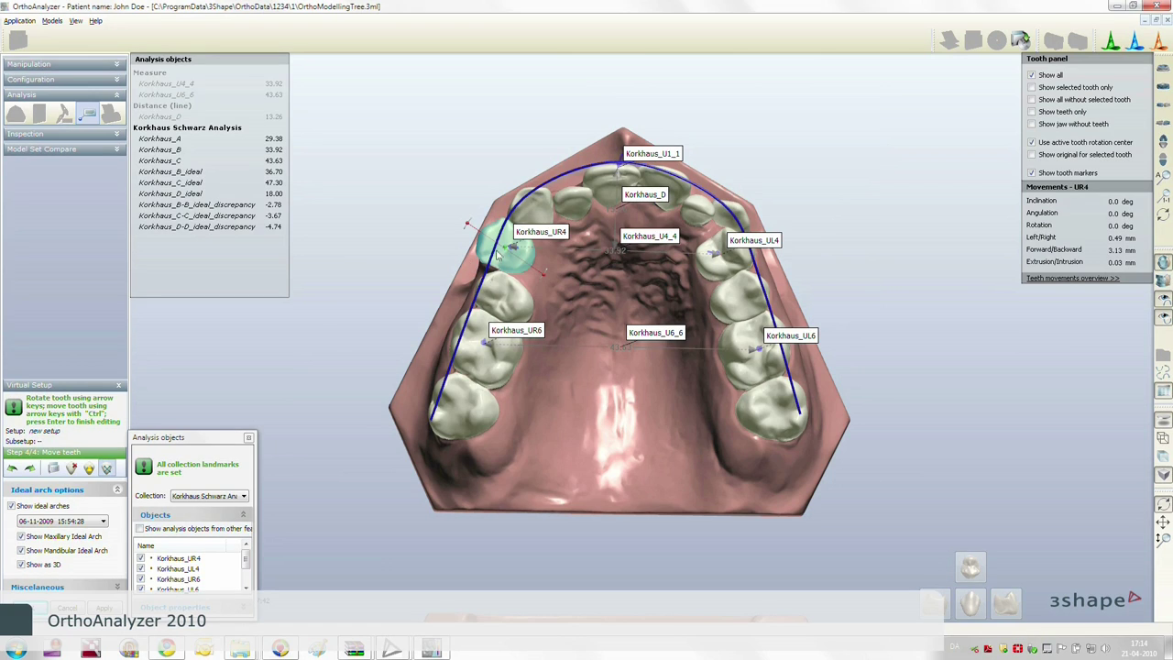
Move UR4 1.35 mm forward and 0.69 mm sideways so Korkhaus_B reads 32.54.
{"action": "key", "text": "ctrl+Left"}
{"action": "key", "text": "ctrl+Left"}
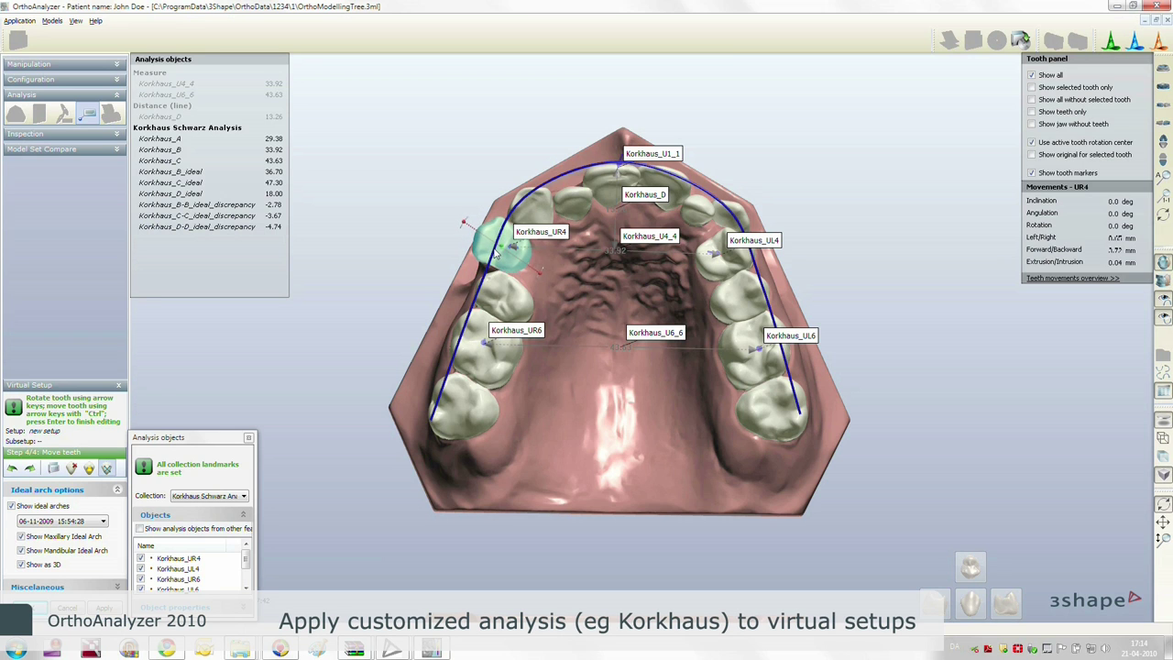
{"action": "left_click_drag", "start_coordinate": [514, 254], "coordinate": [631, 261]}
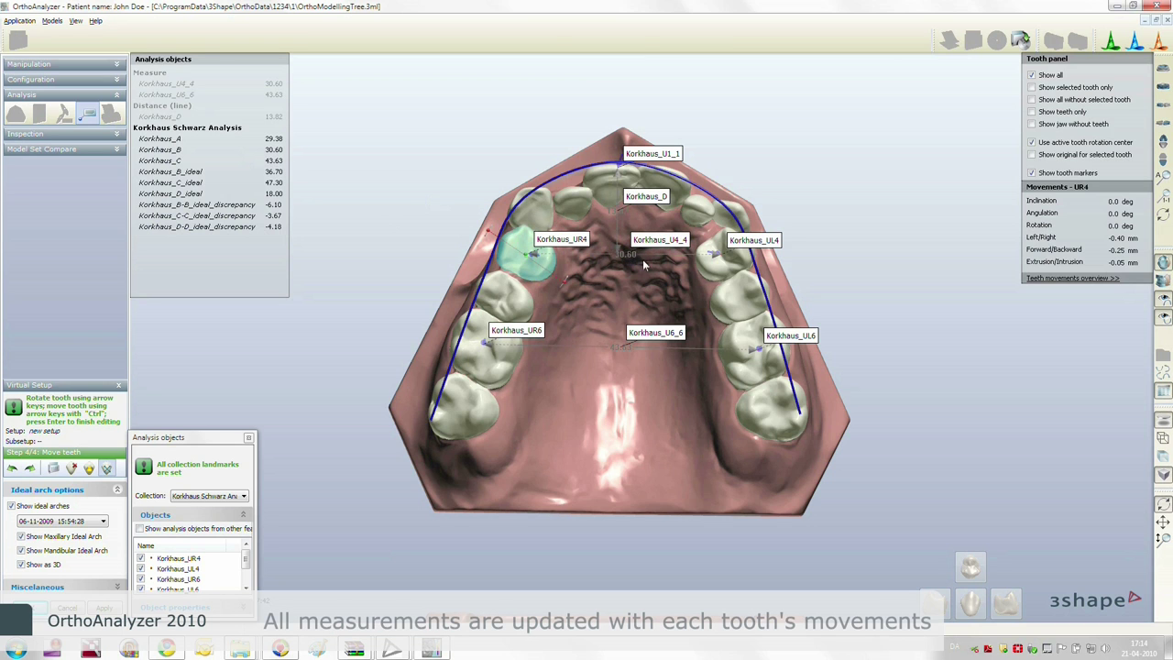
{"action": "left_click_drag", "start_coordinate": [523, 261], "coordinate": [522, 258]}
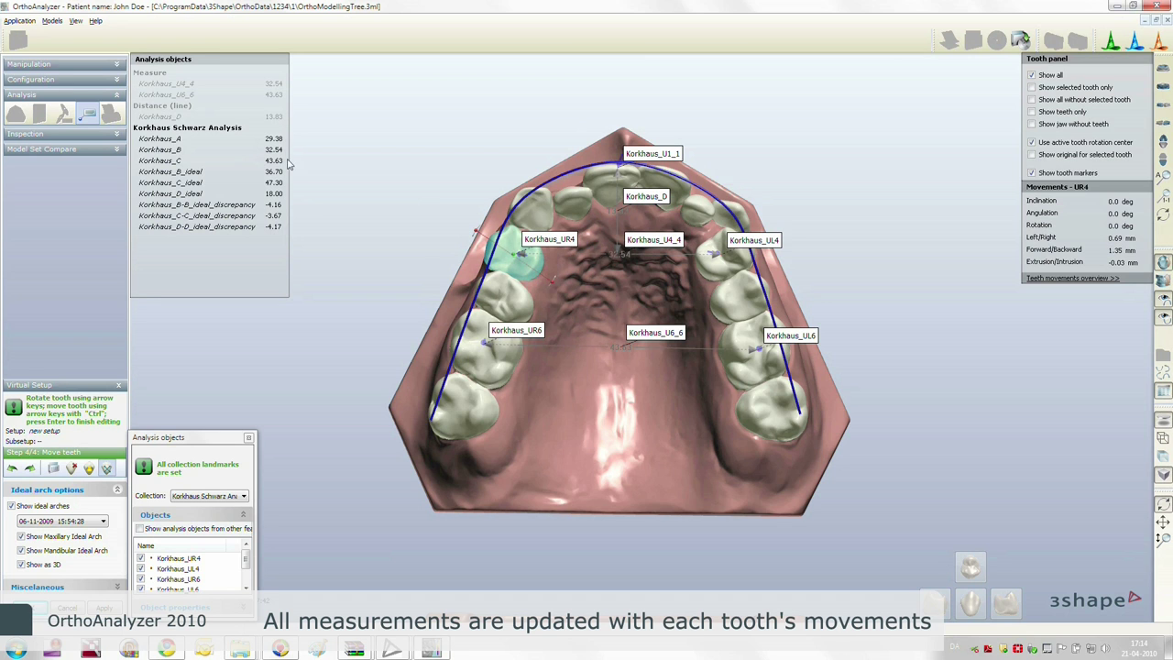
Match one point on each scan, overlay them in single view, and cut a cross-section across the arch.
{"action": "left_click", "coordinate": [89, 113]}
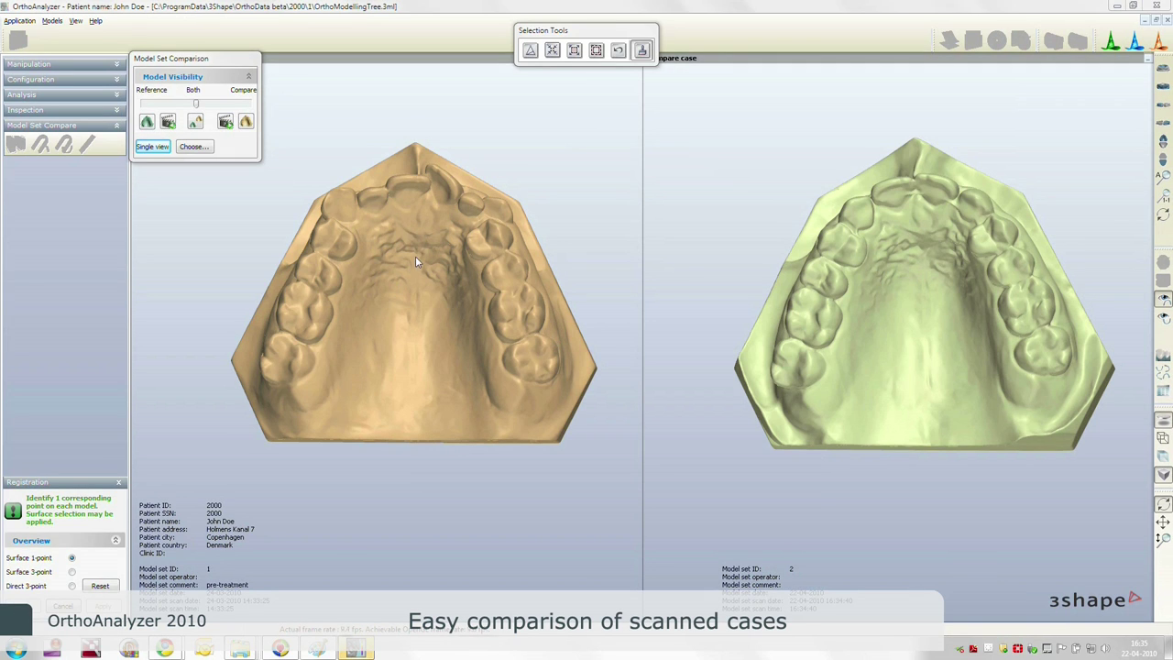
{"action": "left_click", "coordinate": [418, 254]}
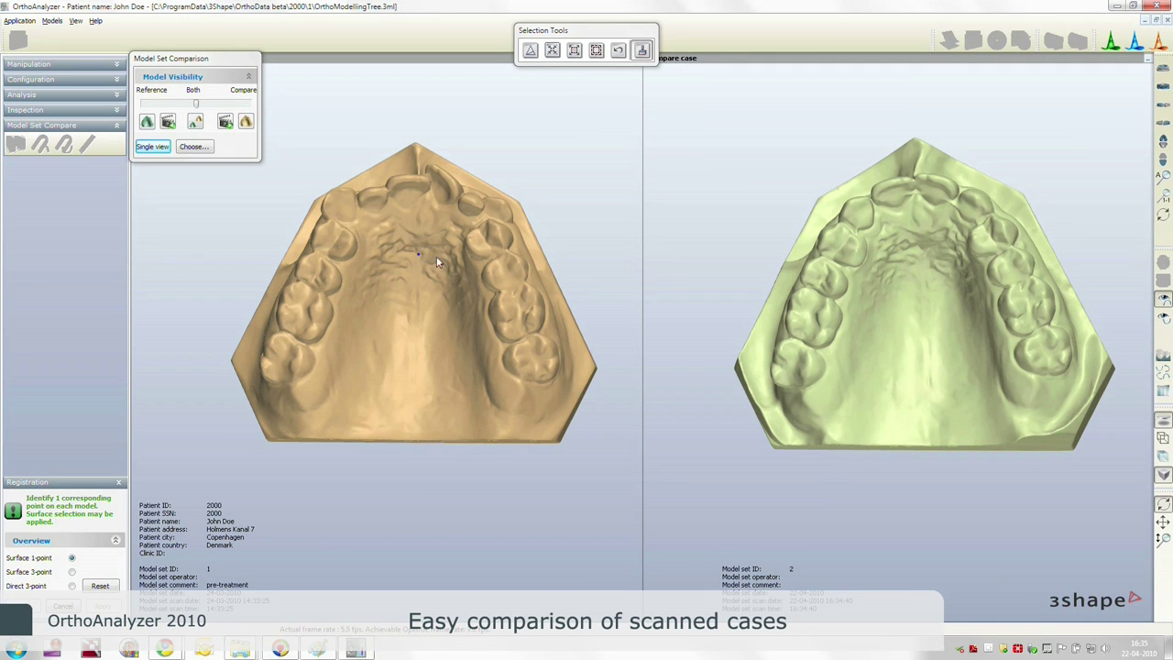
{"action": "left_click", "coordinate": [924, 257]}
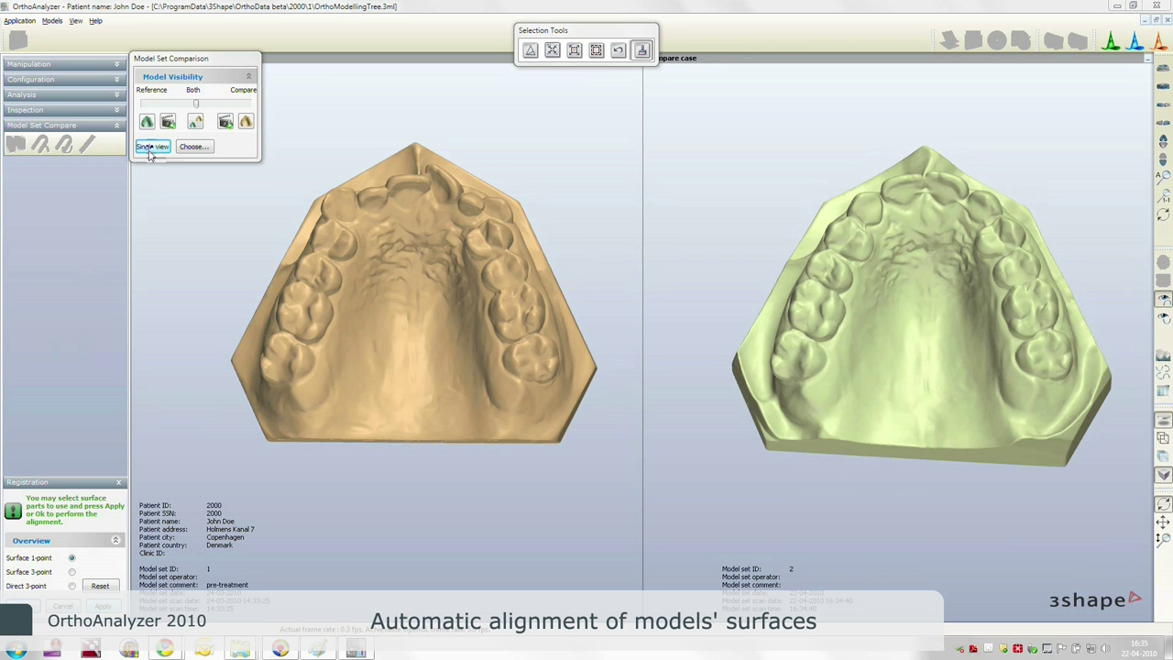
{"action": "left_click", "coordinate": [151, 147]}
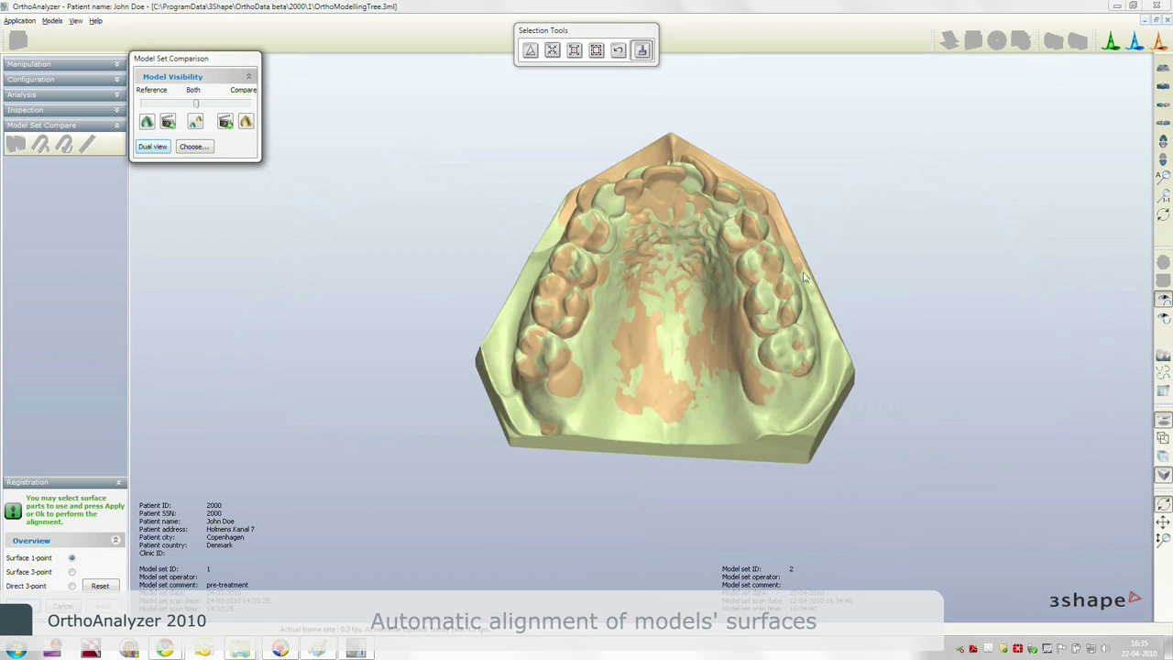
{"action": "left_click_drag", "start_coordinate": [413, 271], "coordinate": [1007, 343]}
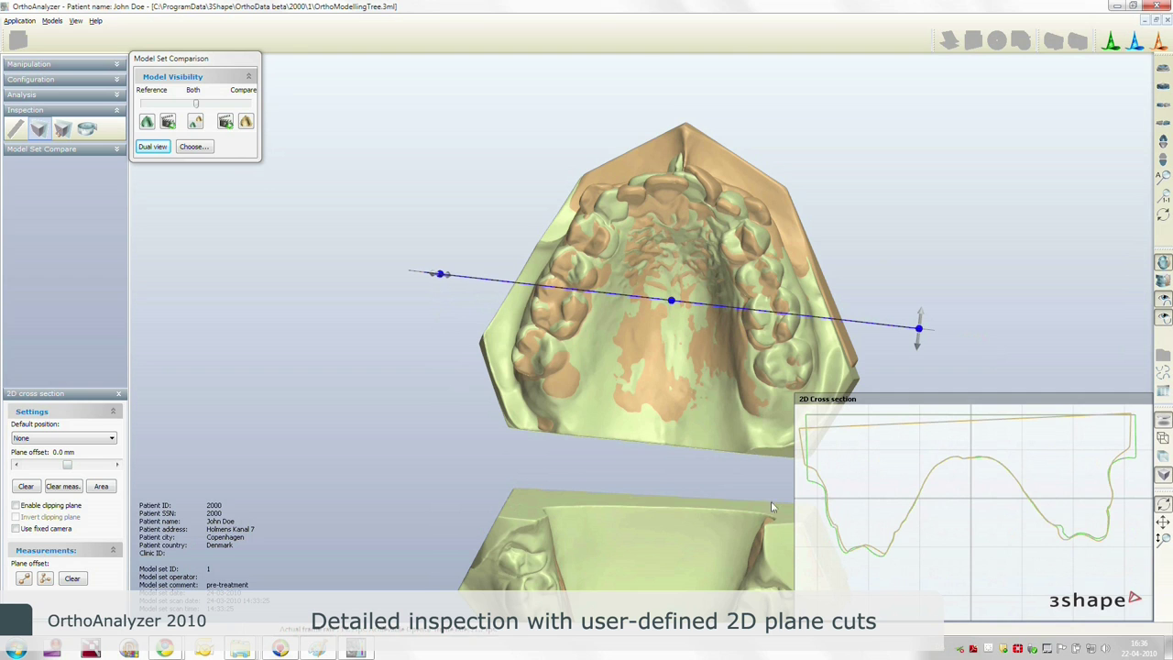
Hide the second model and zoom the cross-section plot onto the left profiles.
{"action": "left_click", "coordinate": [1163, 317]}
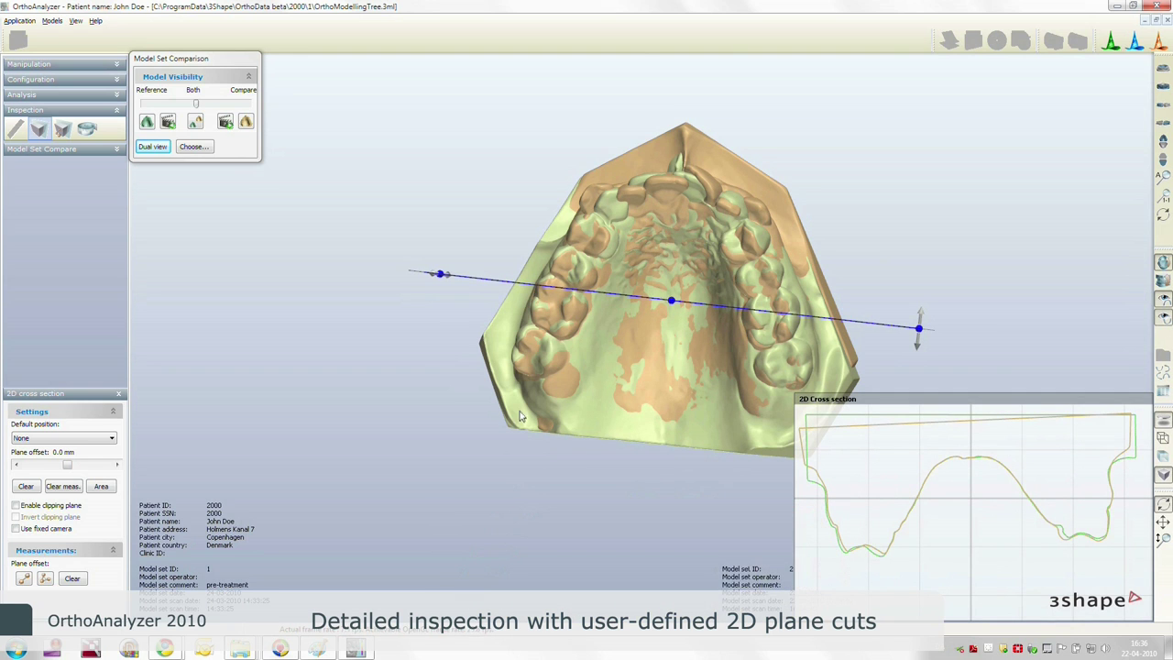
{"action": "scroll", "coordinate": [924, 521], "scroll_direction": "up", "scroll_amount": 2}
{"action": "left_click_drag", "start_coordinate": [921, 520], "coordinate": [1007, 508]}
Measure the 1.08 mm gap between the two profile curves, then show the deviation map.
{"action": "left_click", "coordinate": [29, 579]}
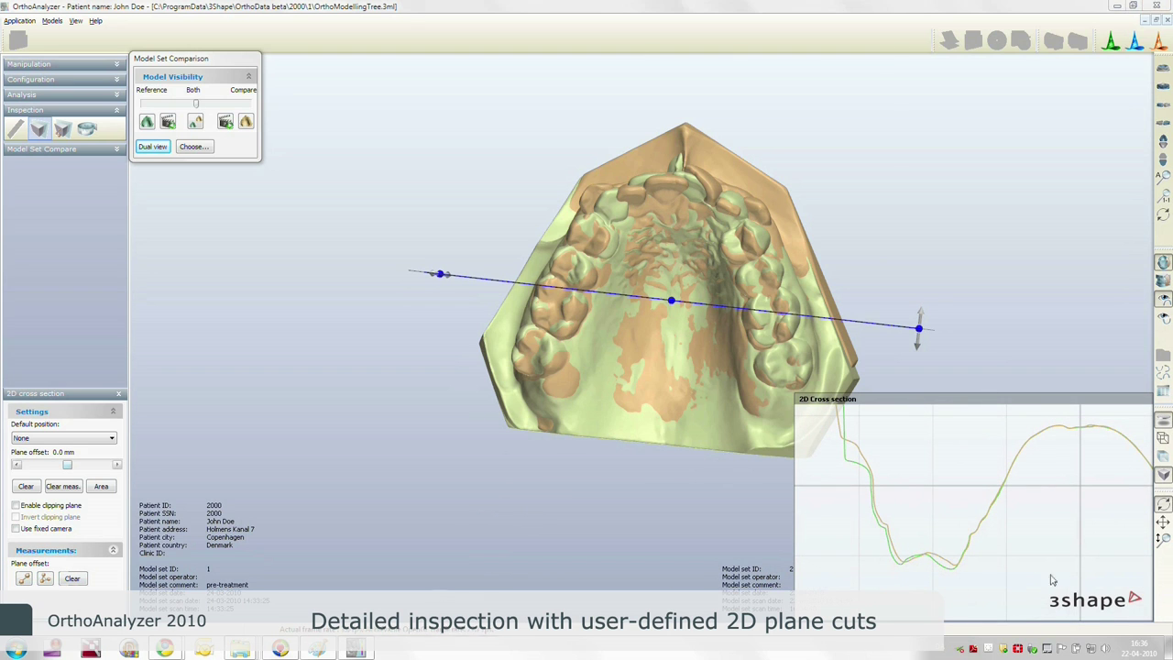
{"action": "left_click", "coordinate": [898, 557]}
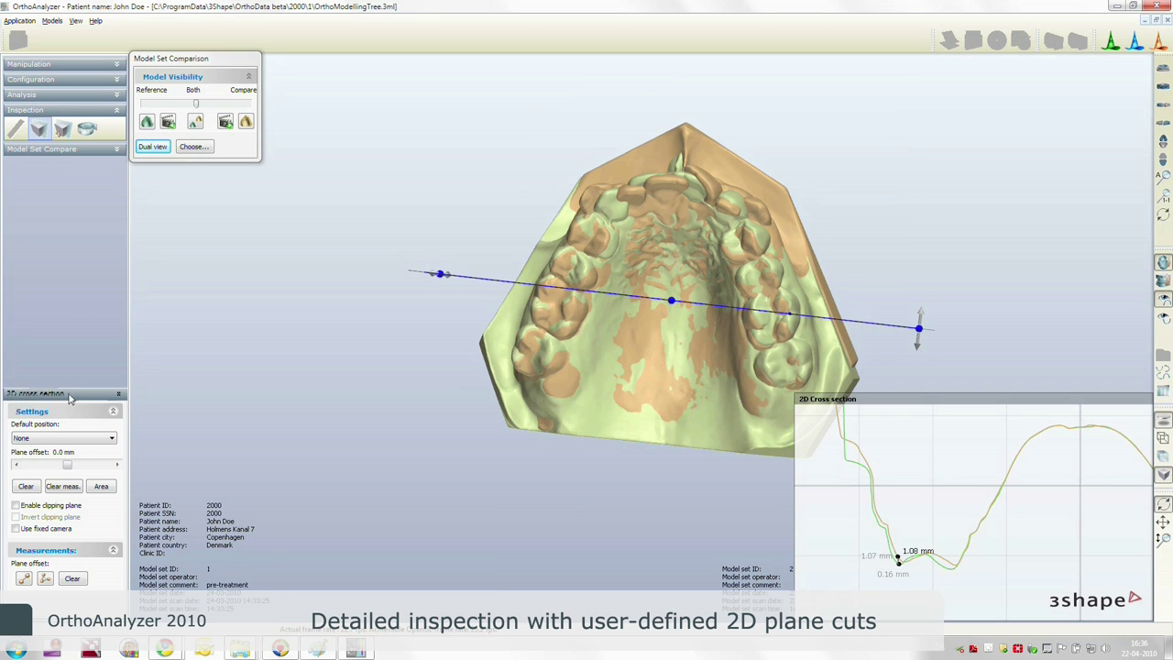
{"action": "left_click", "coordinate": [120, 395]}
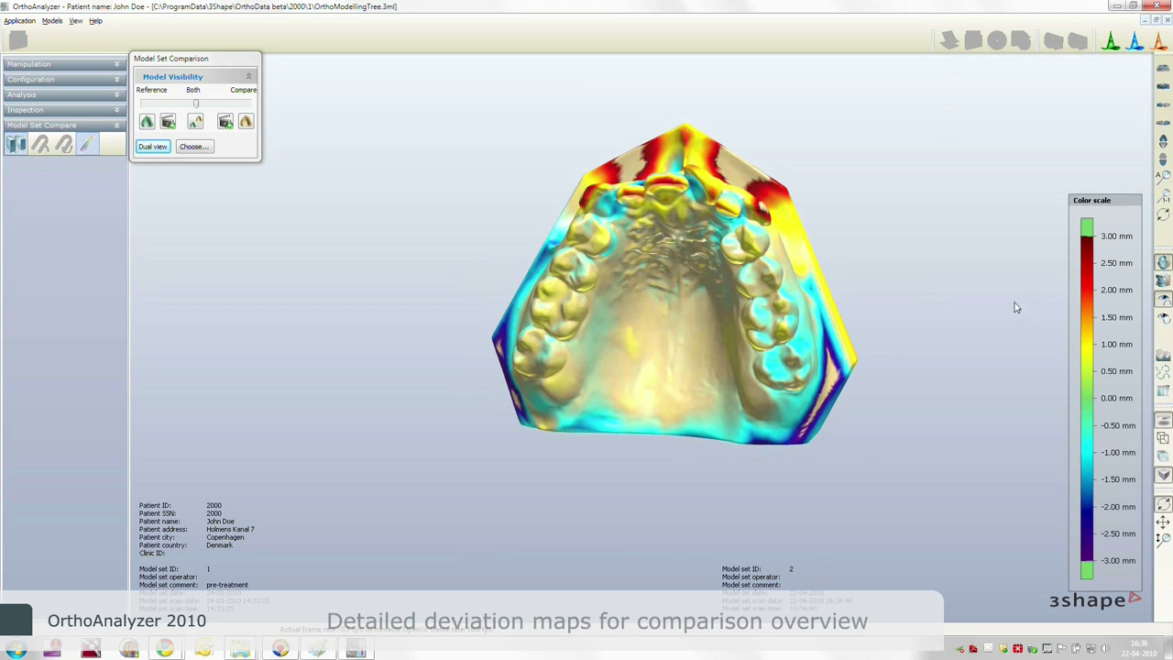
Switch to top view and add the lower jaw's deviation map alongside the upper one.
{"action": "left_click", "coordinate": [1163, 142]}
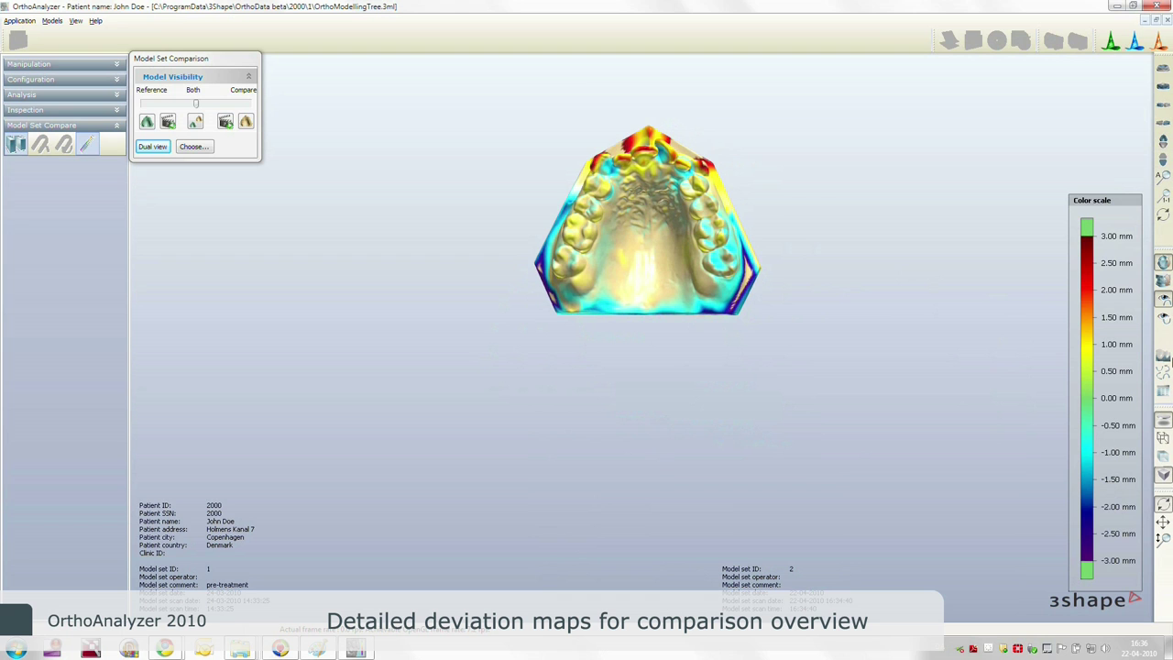
{"action": "left_click", "coordinate": [1164, 319]}
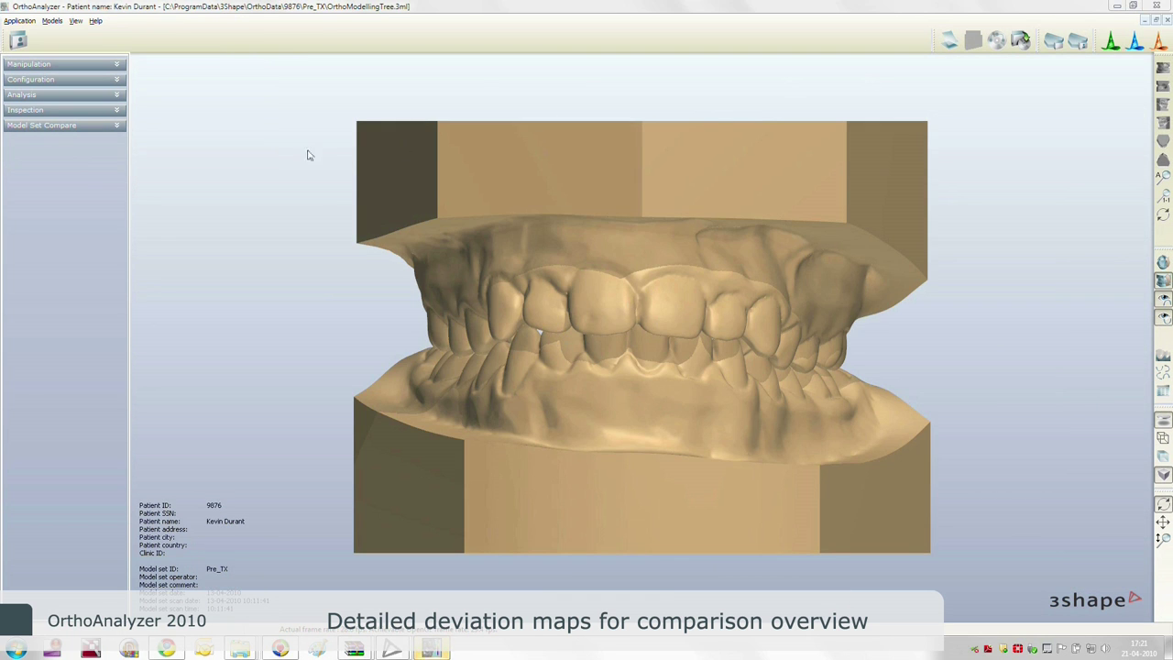
View the Pre_TX models as a cut section, then from each side and from underneath.
{"action": "left_click", "coordinate": [1162, 86]}
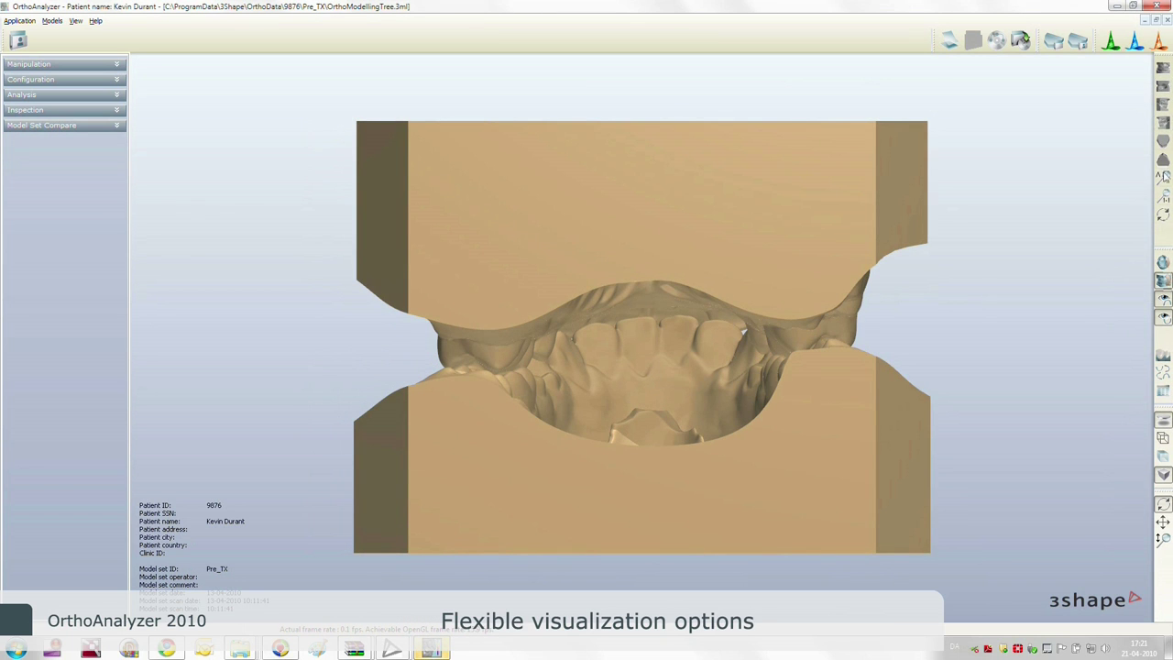
{"action": "left_click", "coordinate": [1162, 122]}
{"action": "left_click", "coordinate": [1164, 105]}
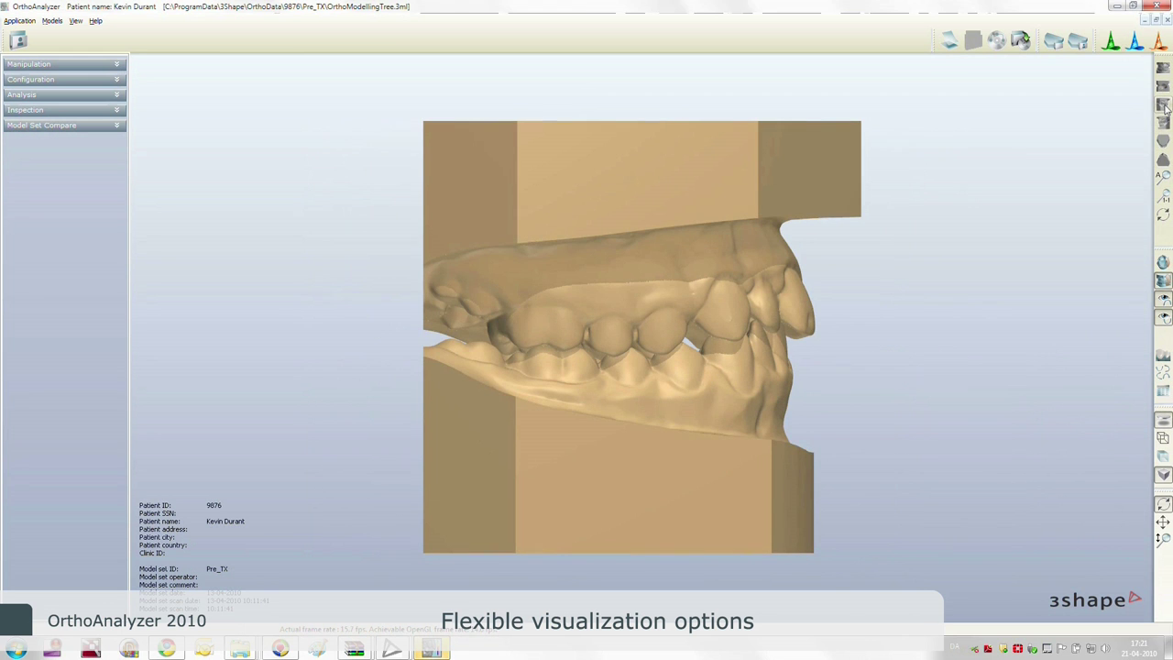
{"action": "left_click", "coordinate": [1162, 161]}
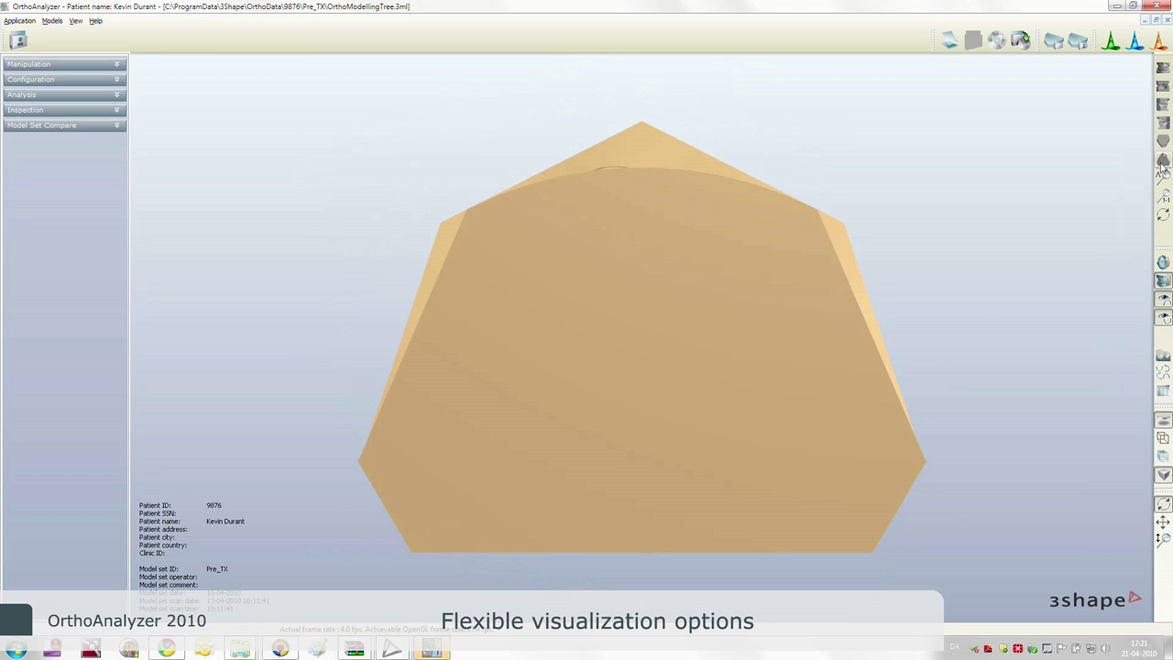
Hide the base shell, show both jaws opened apart occlusally, and display at 1:1 scale.
{"action": "left_click", "coordinate": [1163, 263]}
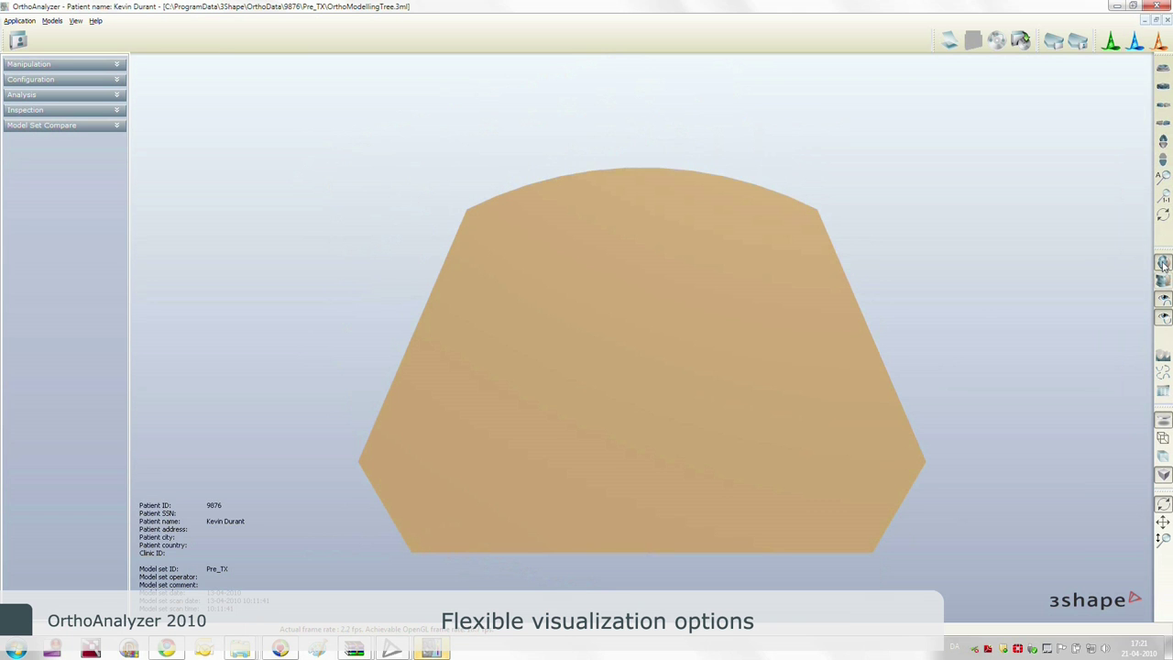
{"action": "left_click", "coordinate": [1165, 106]}
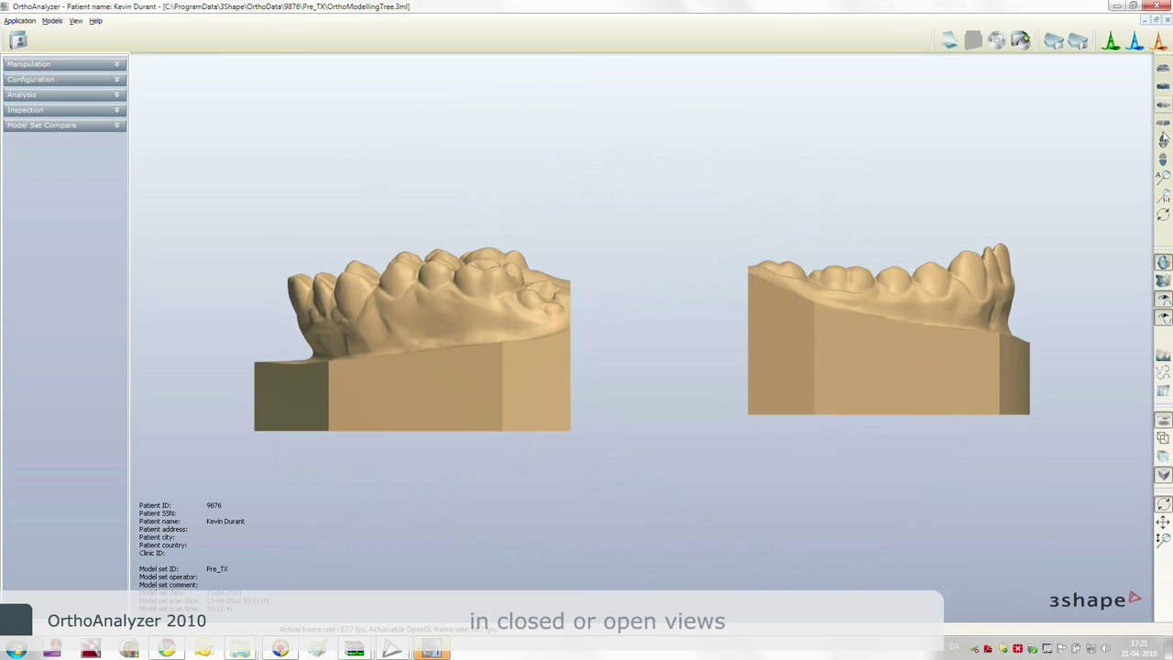
{"action": "left_click", "coordinate": [1163, 142]}
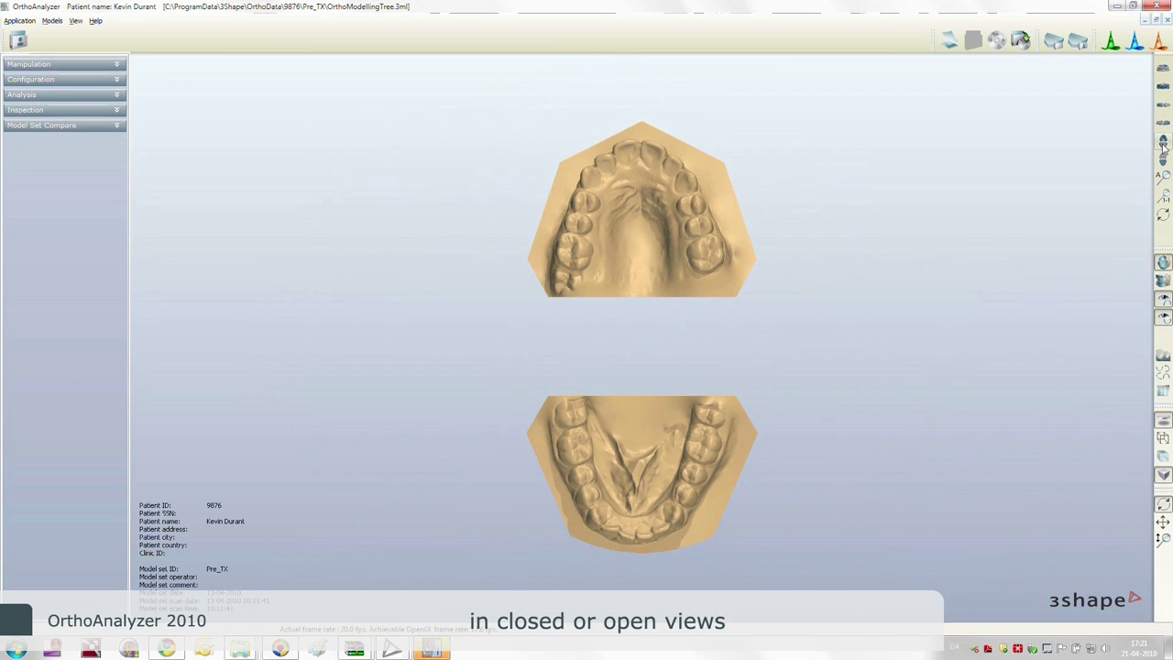
{"action": "left_click", "coordinate": [1165, 198]}
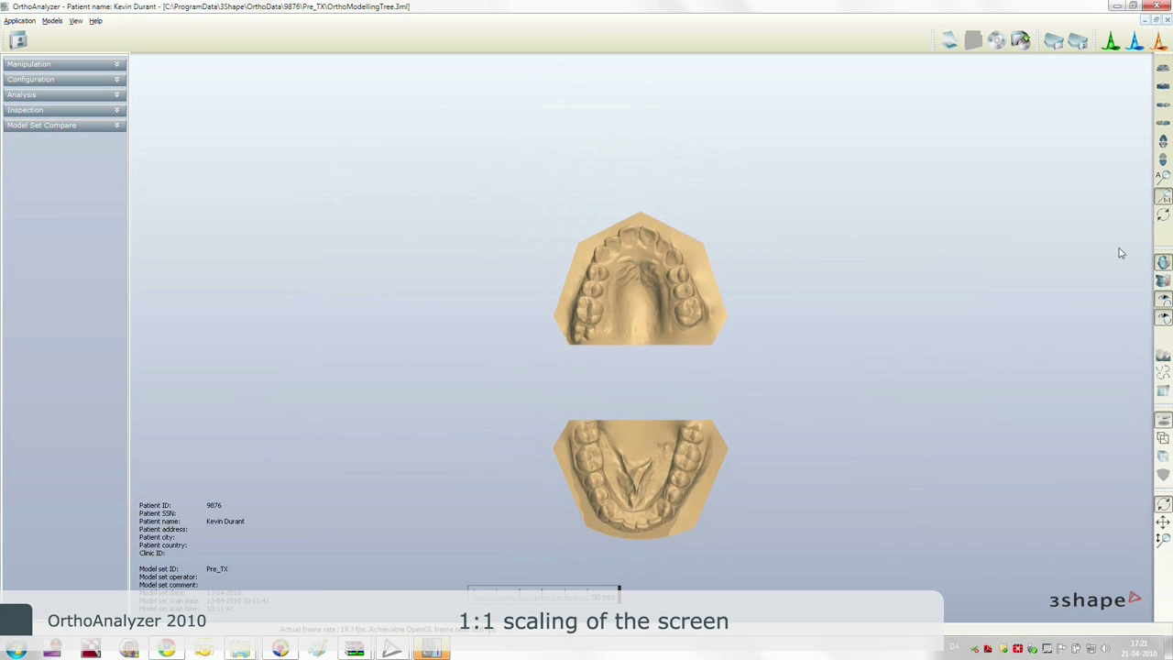
Enlarge the jaw models and set the view to bottom, then to the closed frontal view.
{"action": "mouse_move", "coordinate": [620, 592]}
{"action": "left_mouse_down"}
{"action": "mouse_move", "coordinate": [688, 592]}
{"action": "mouse_move", "coordinate": [640, 591]}
{"action": "left_mouse_up"}
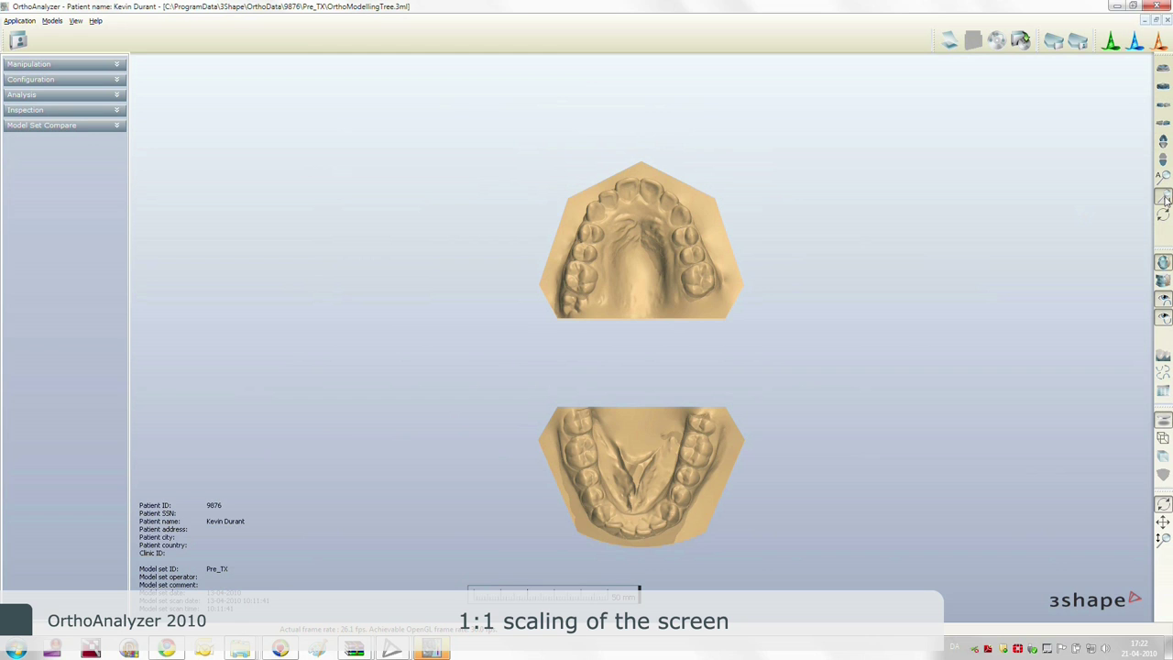
{"action": "left_click", "coordinate": [1163, 281]}
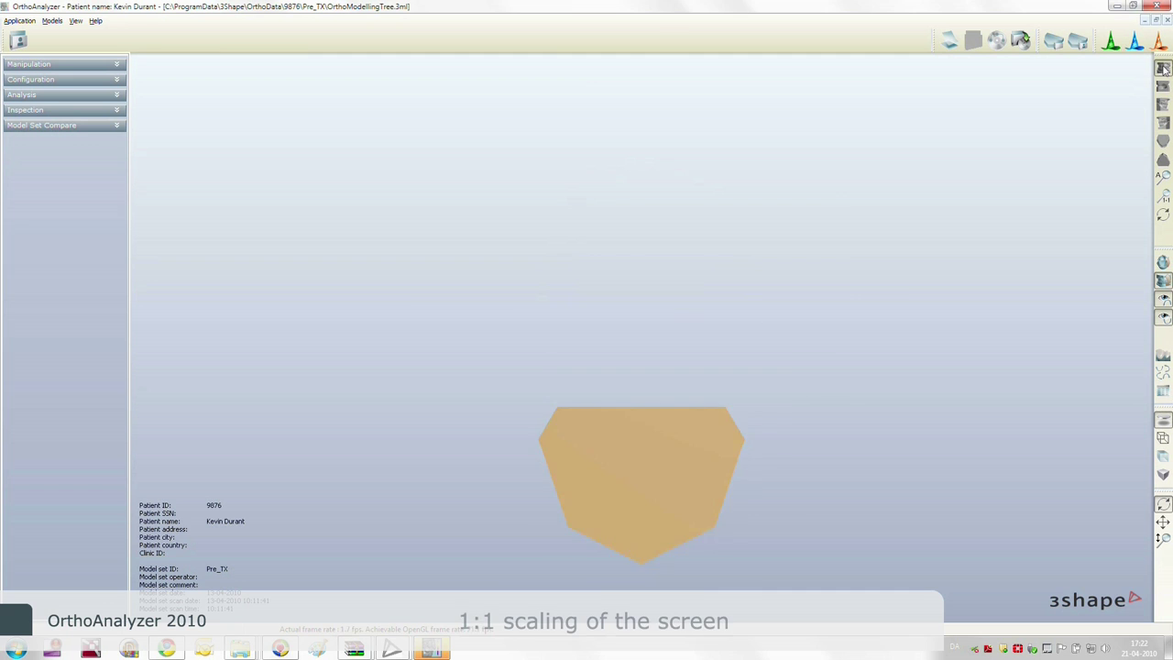
{"action": "left_click", "coordinate": [1163, 104]}
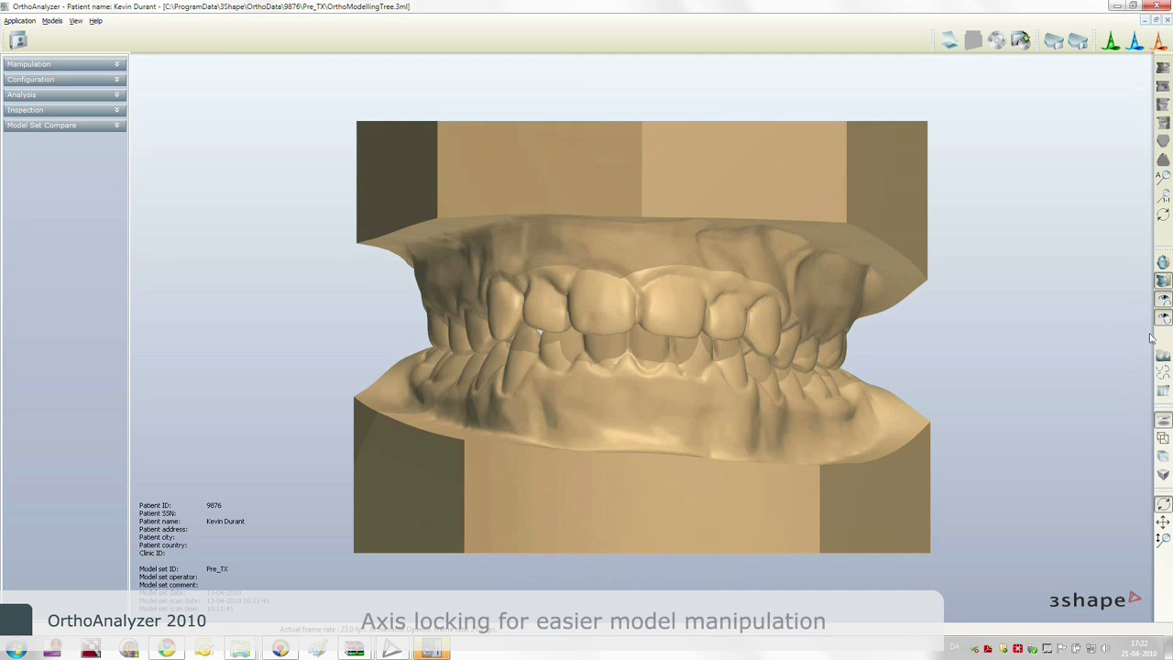
Lock rotation to the Y axis and turn the closed models about the vertical axis.
{"action": "left_click", "coordinate": [1163, 218]}
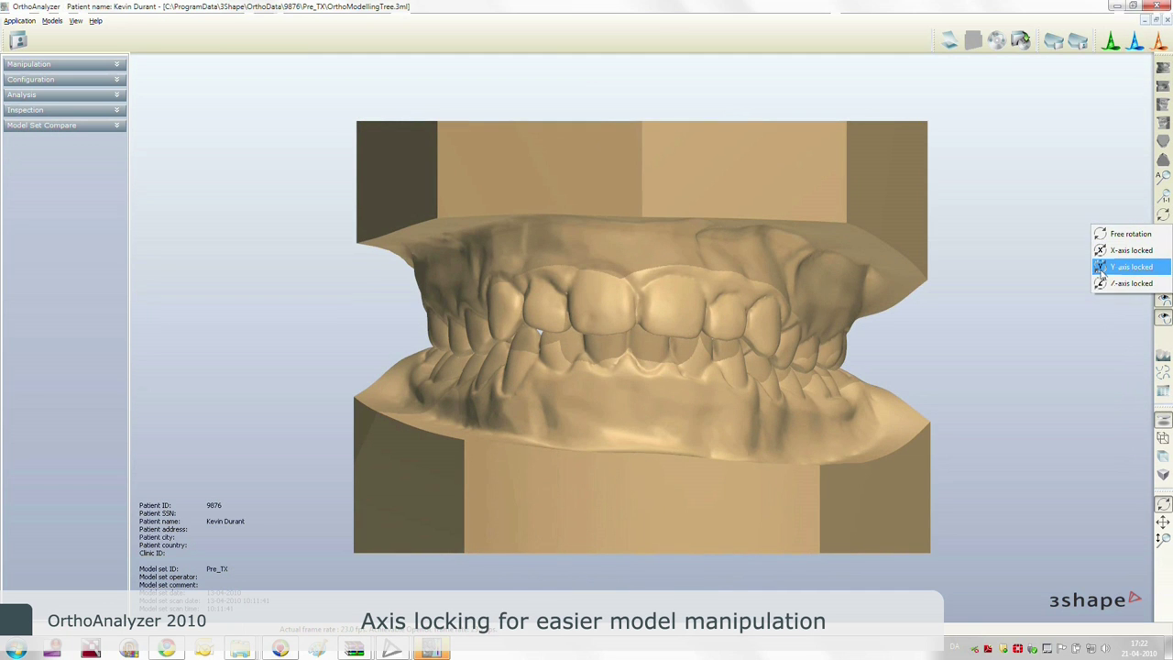
{"action": "left_click", "coordinate": [1131, 267]}
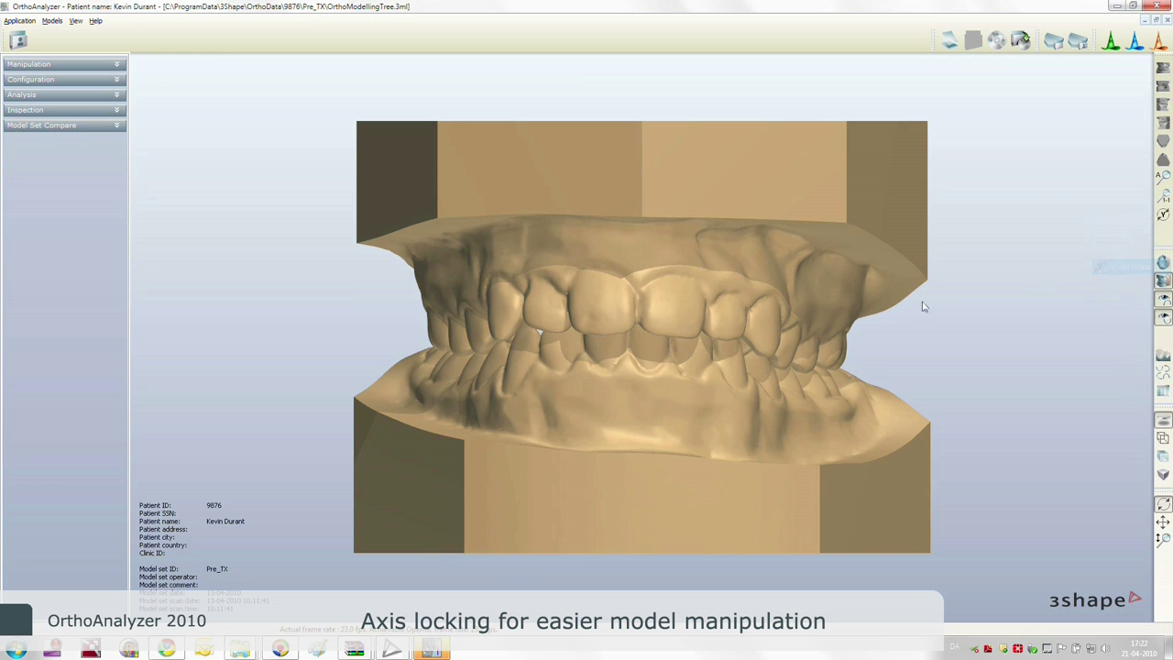
{"action": "mouse_move", "coordinate": [710, 389]}
{"action": "right_mouse_down"}
{"action": "mouse_move", "coordinate": [896, 381]}
{"action": "mouse_move", "coordinate": [600, 406]}
{"action": "mouse_move", "coordinate": [721, 407]}
{"action": "mouse_move", "coordinate": [702, 406]}
{"action": "right_mouse_up"}
{"action": "scroll", "coordinate": [716, 404], "scroll_direction": "down", "scroll_amount": 2}
{"action": "scroll", "coordinate": [710, 406], "scroll_direction": "down", "scroll_amount": 2}
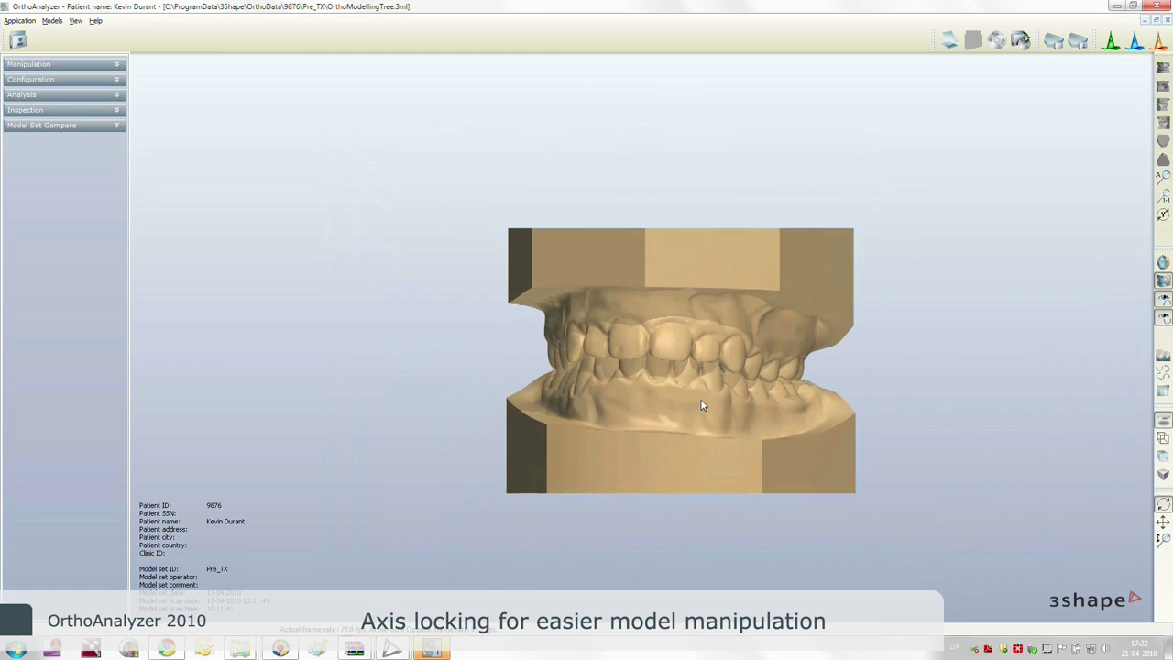
Restore free rotation, then hide and reshow the lower jaw and the upper jaw.
{"action": "left_click", "coordinate": [1163, 214]}
{"action": "left_click", "coordinate": [1114, 236]}
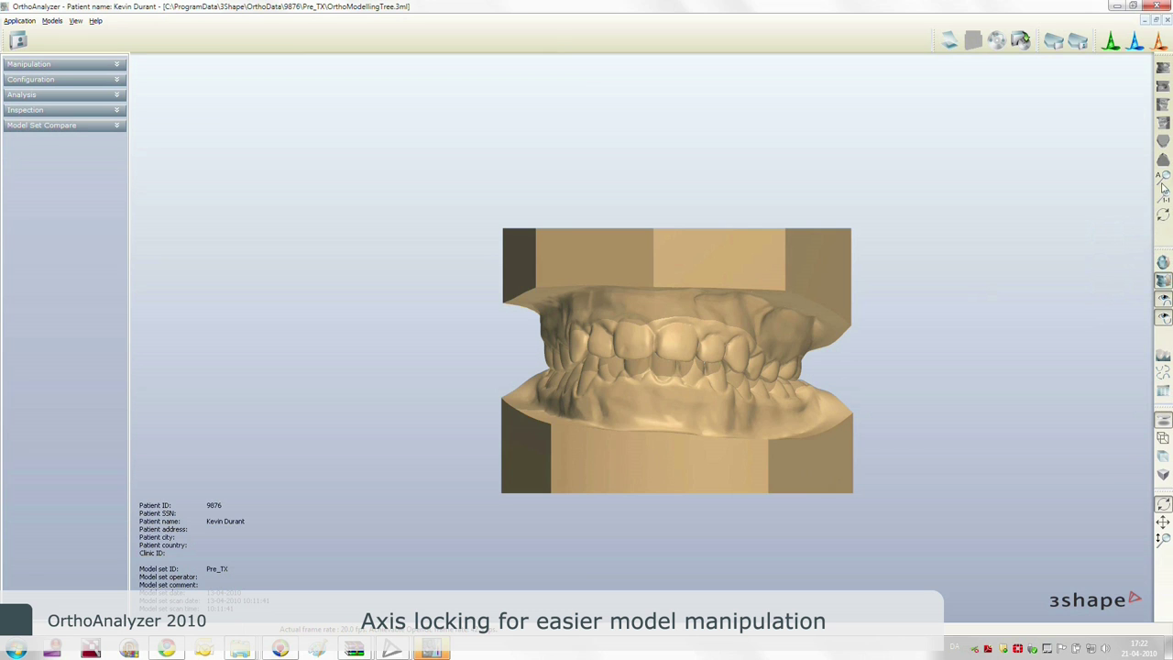
{"action": "left_click", "coordinate": [1164, 318]}
{"action": "left_click", "coordinate": [1165, 316]}
{"action": "left_click", "coordinate": [1165, 299]}
{"action": "left_click", "coordinate": [1164, 299]}
{"action": "left_click", "coordinate": [1164, 372]}
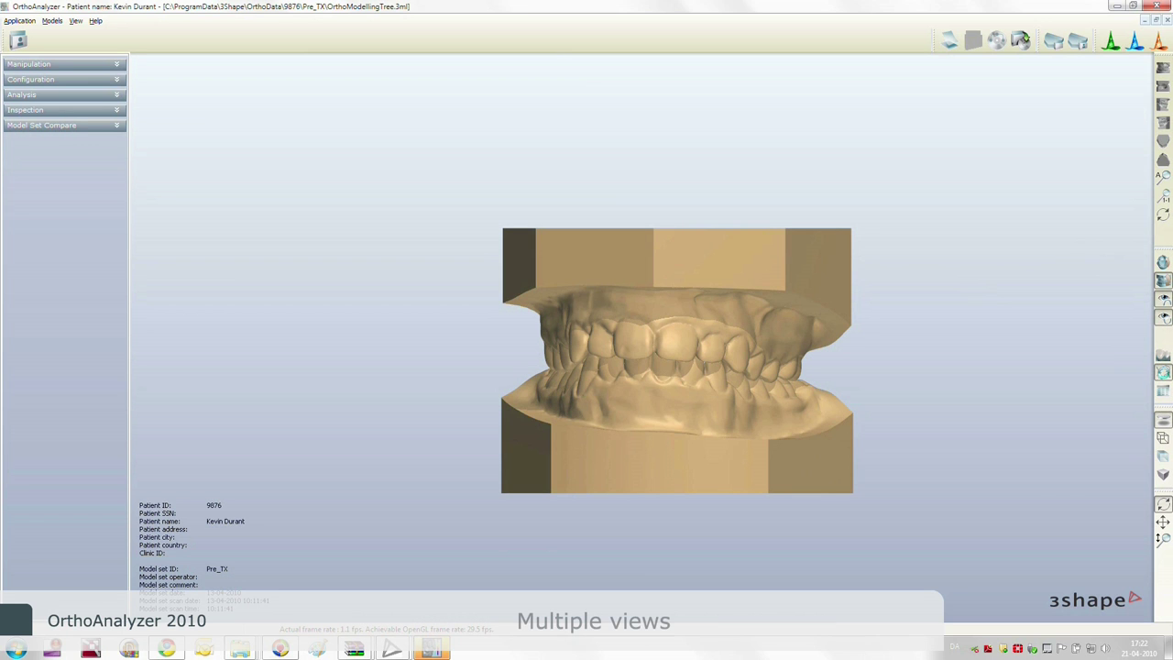
Preview the models in multiple simultaneous views, close the view panels, and switch to wireframe display.
{"action": "left_click", "coordinate": [1164, 373]}
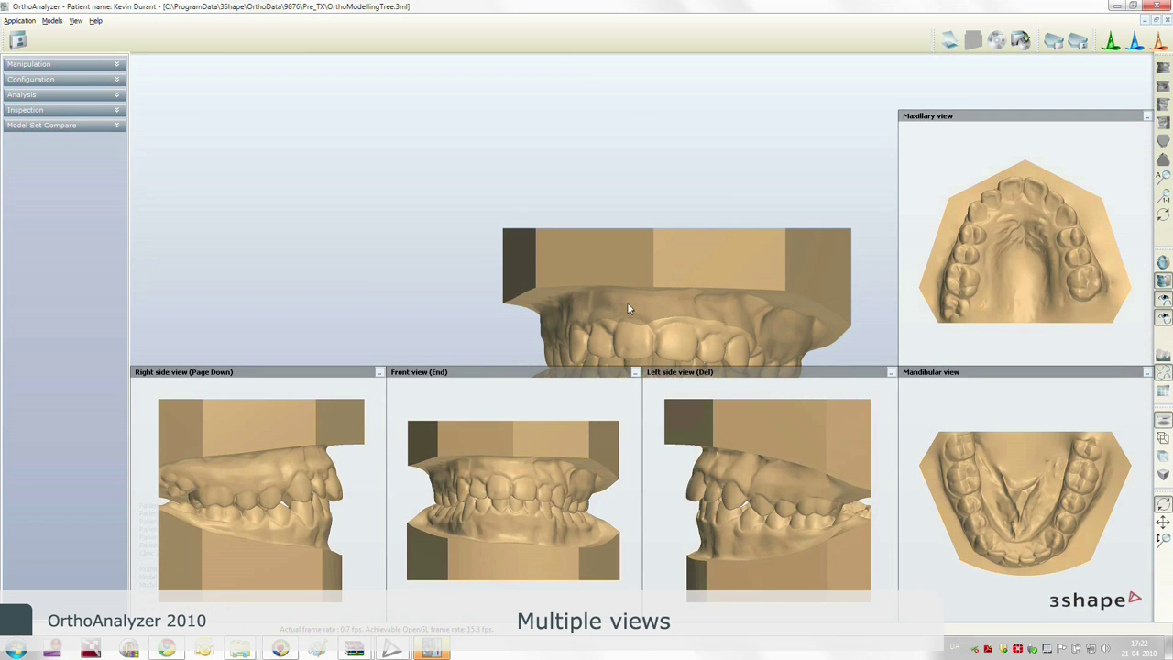
{"action": "scroll", "coordinate": [688, 316], "scroll_direction": "down", "scroll_amount": 2}
{"action": "scroll", "coordinate": [688, 317], "scroll_direction": "down", "scroll_amount": 2}
{"action": "middle_click_drag", "start_coordinate": [688, 316], "coordinate": [524, 172]}
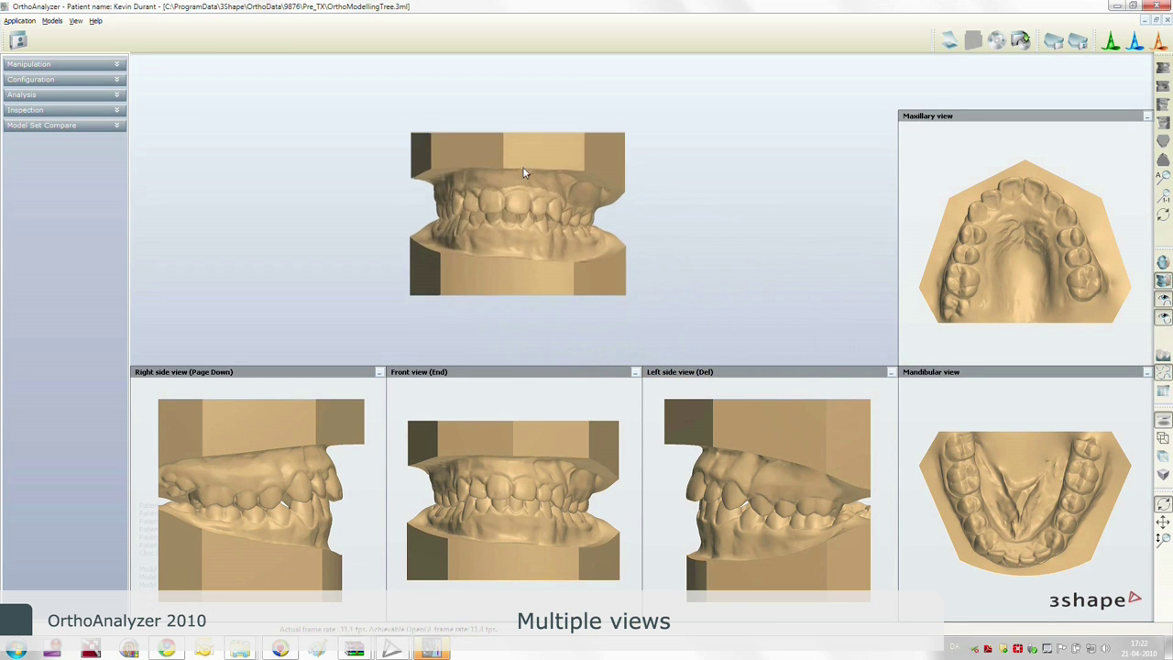
{"action": "scroll", "coordinate": [524, 173], "scroll_direction": "up", "scroll_amount": 2}
{"action": "scroll", "coordinate": [527, 176], "scroll_direction": "up", "scroll_amount": 2}
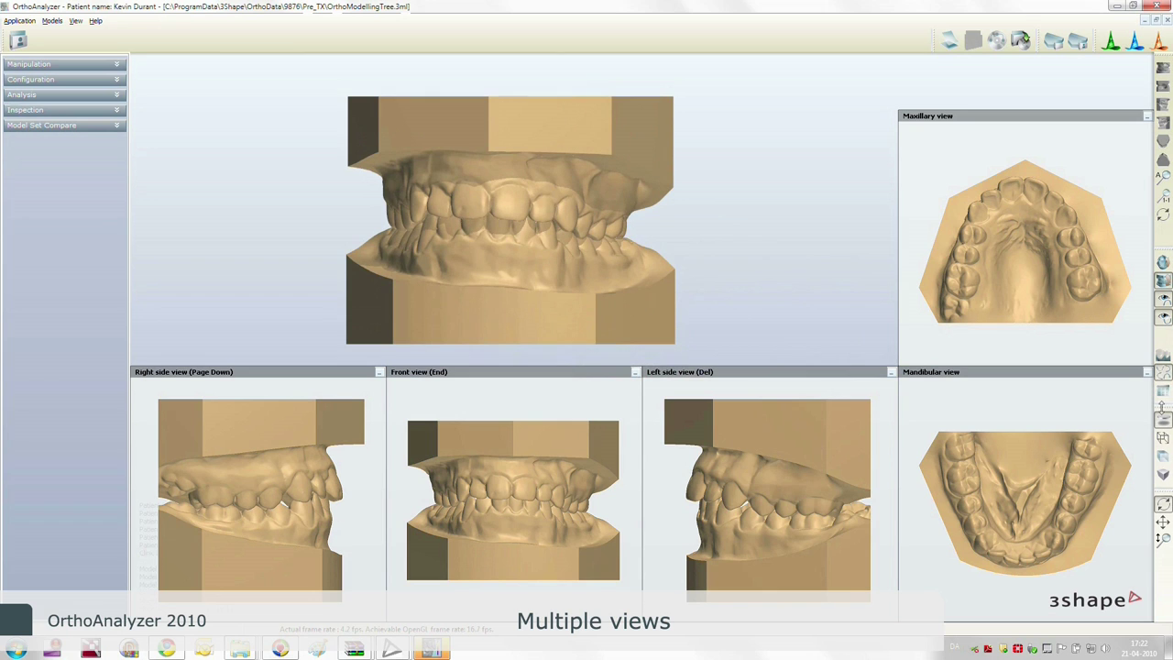
{"action": "left_click", "coordinate": [1165, 375]}
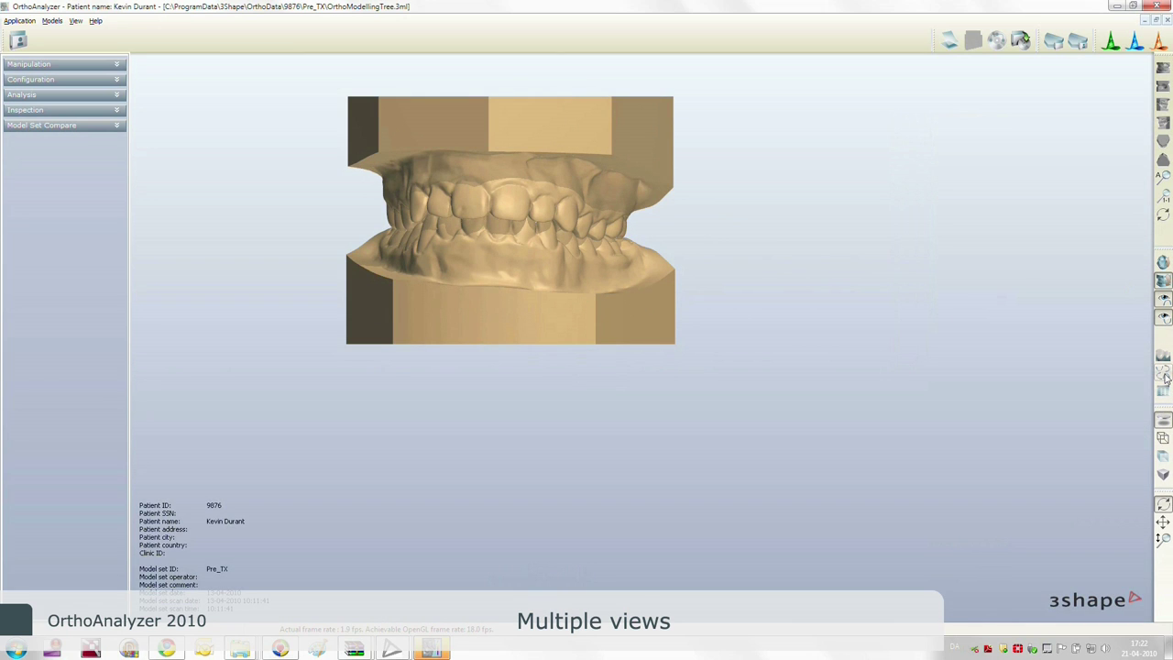
{"action": "left_click", "coordinate": [1164, 439]}
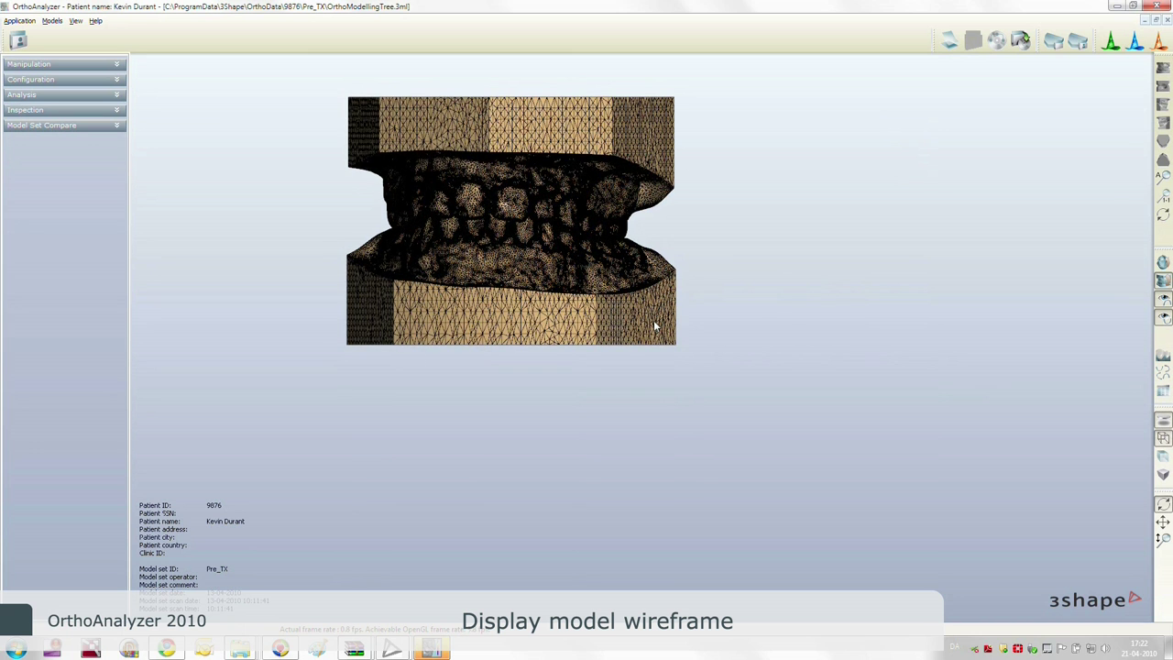
Pan and zoom in on the wireframe triangle mesh, then restore solid shaded display.
{"action": "middle_click_drag", "start_coordinate": [558, 260], "coordinate": [639, 293]}
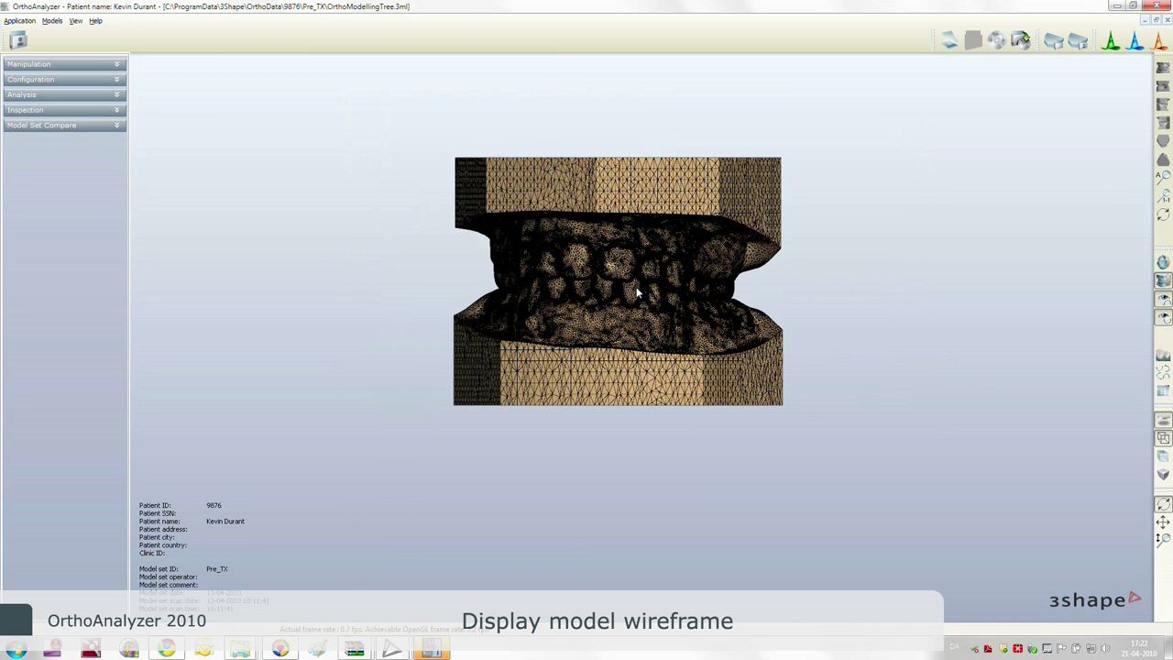
{"action": "scroll", "coordinate": [639, 294], "scroll_direction": "up", "scroll_amount": 1}
{"action": "scroll", "coordinate": [640, 297], "scroll_direction": "up", "scroll_amount": 2}
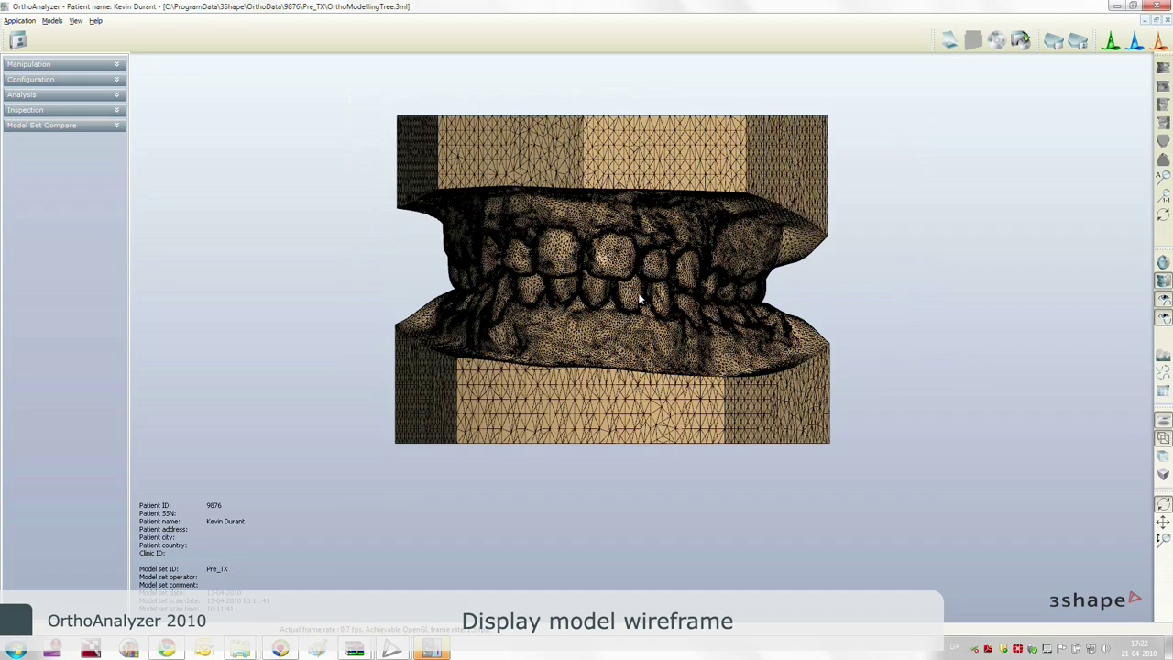
{"action": "scroll", "coordinate": [640, 298], "scroll_direction": "up", "scroll_amount": 1}
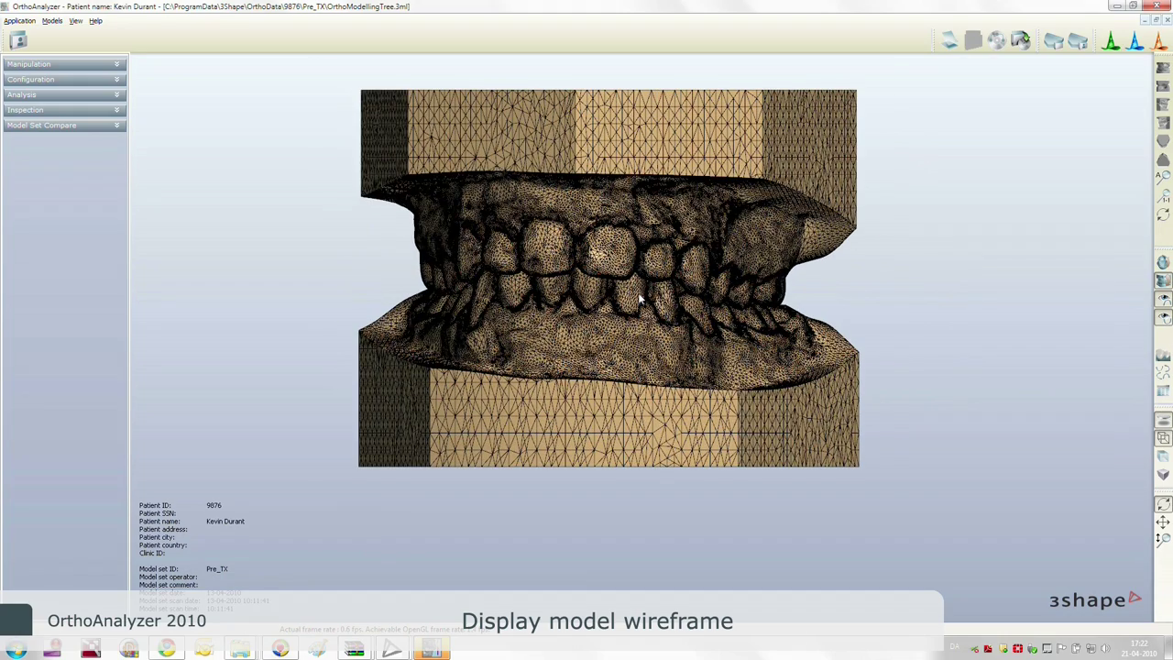
{"action": "scroll", "coordinate": [640, 297], "scroll_direction": "up", "scroll_amount": 1}
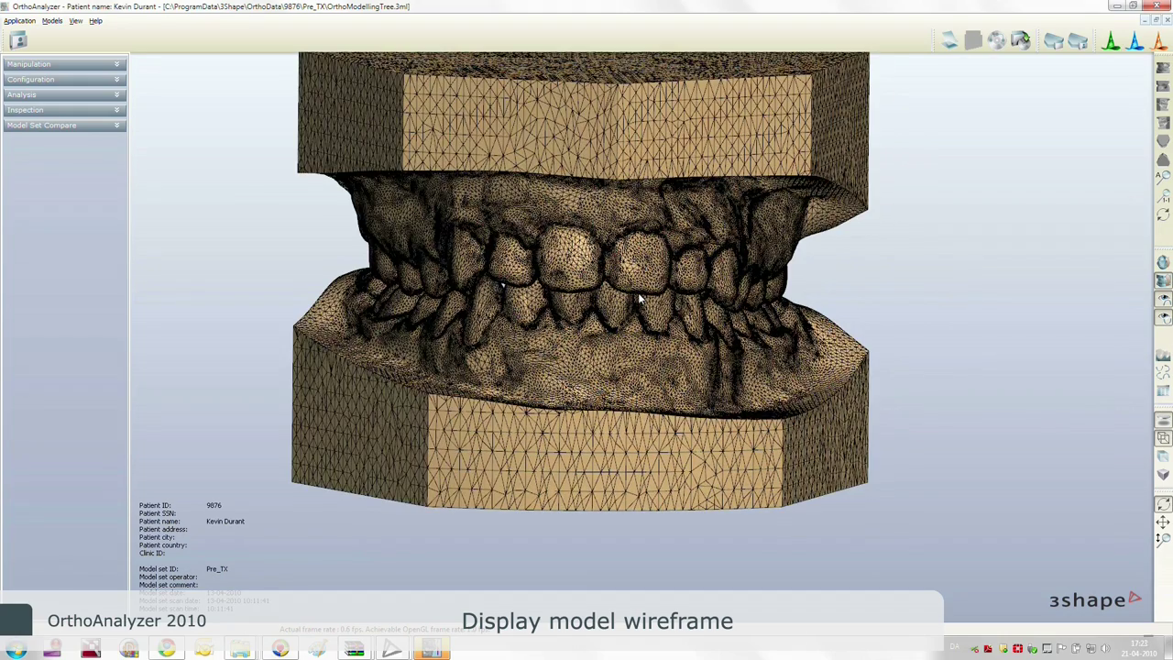
{"action": "scroll", "coordinate": [640, 298], "scroll_direction": "down", "scroll_amount": 1}
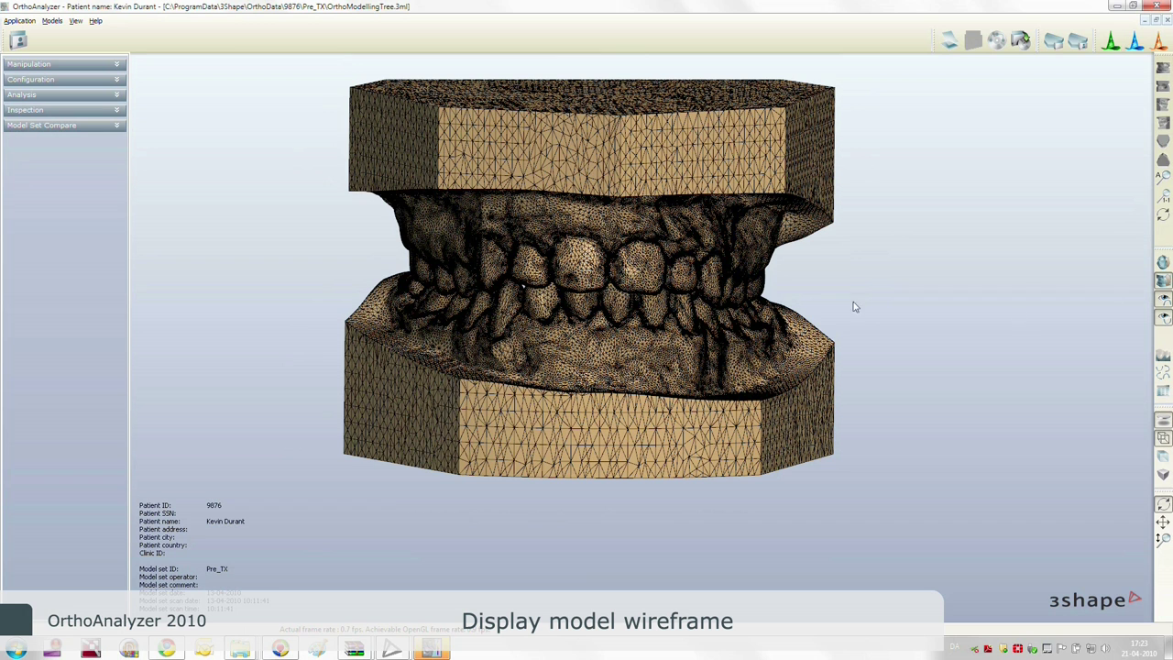
{"action": "left_click", "coordinate": [1164, 439]}
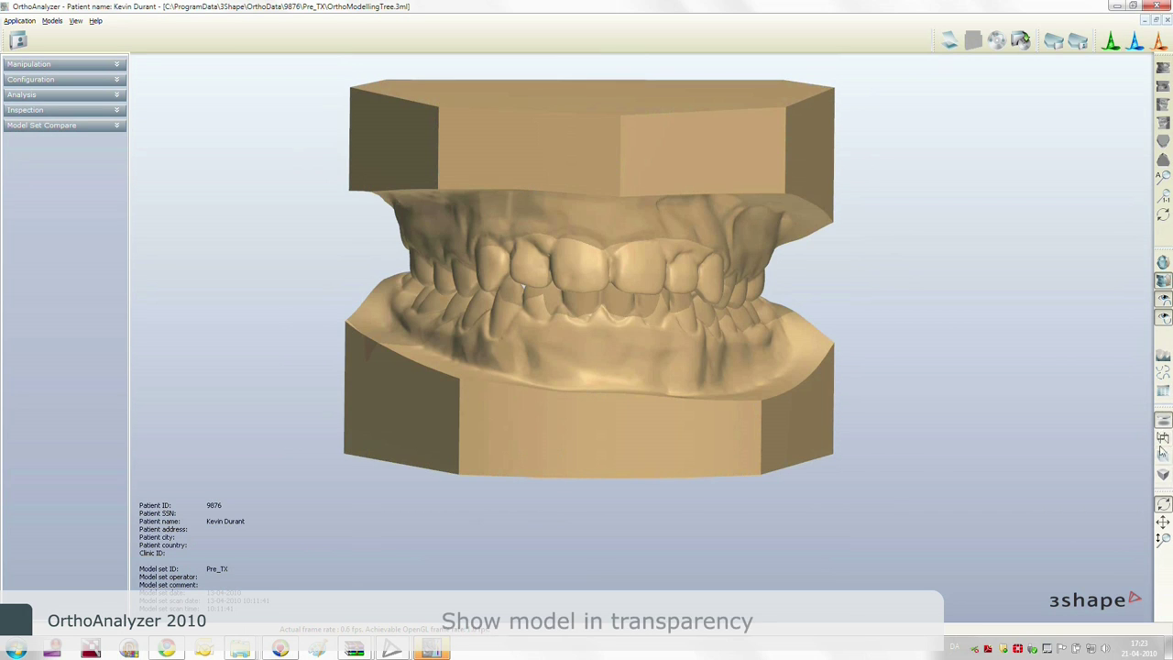
Render the models transparent and rotate them, then make them opaque and view them in perspective from an oblique side.
{"action": "left_click", "coordinate": [1164, 456]}
{"action": "mouse_move", "coordinate": [709, 261]}
{"action": "right_mouse_down"}
{"action": "mouse_move", "coordinate": [727, 259]}
{"action": "mouse_move", "coordinate": [675, 256]}
{"action": "mouse_move", "coordinate": [665, 267]}
{"action": "mouse_move", "coordinate": [678, 254]}
{"action": "mouse_move", "coordinate": [681, 266]}
{"action": "right_mouse_up"}
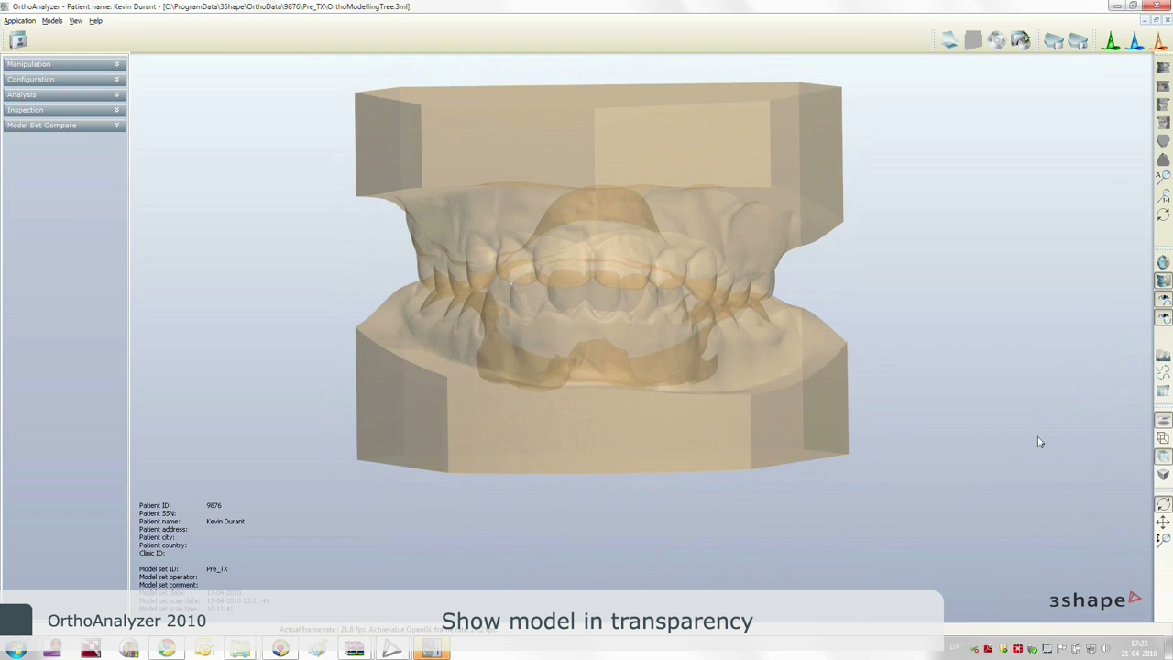
{"action": "left_click", "coordinate": [1164, 457]}
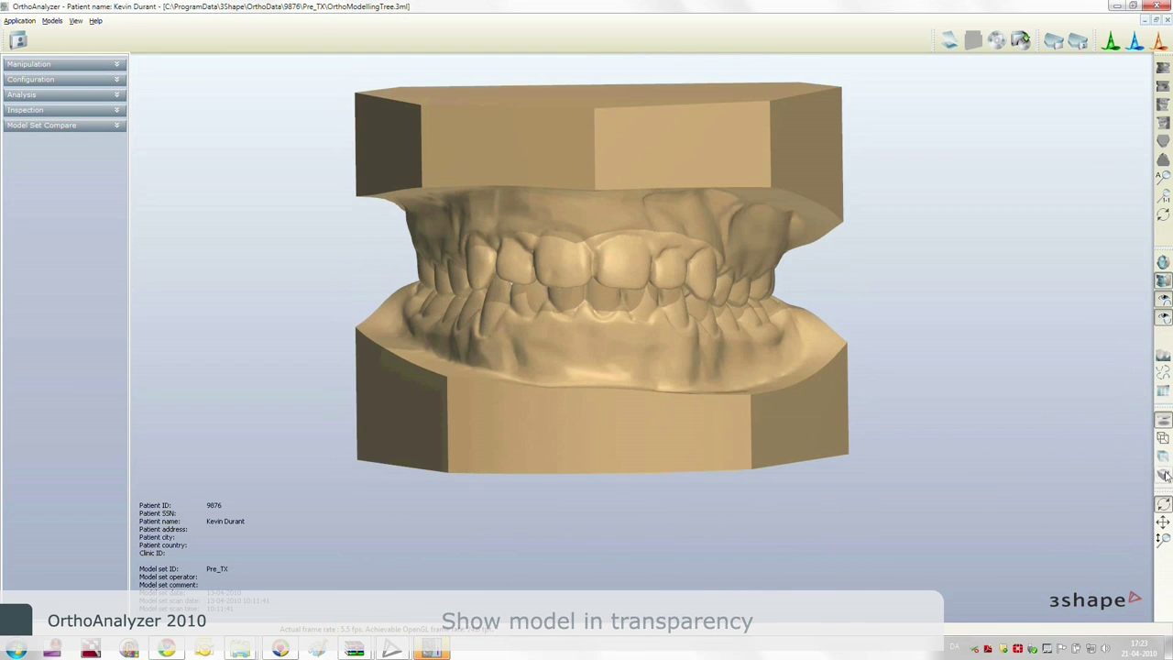
{"action": "left_click", "coordinate": [1164, 476]}
{"action": "mouse_move", "coordinate": [676, 309]}
{"action": "right_mouse_down"}
{"action": "mouse_move", "coordinate": [757, 309]}
{"action": "mouse_move", "coordinate": [725, 318]}
{"action": "mouse_move", "coordinate": [590, 304]}
{"action": "mouse_move", "coordinate": [658, 309]}
{"action": "right_mouse_up"}
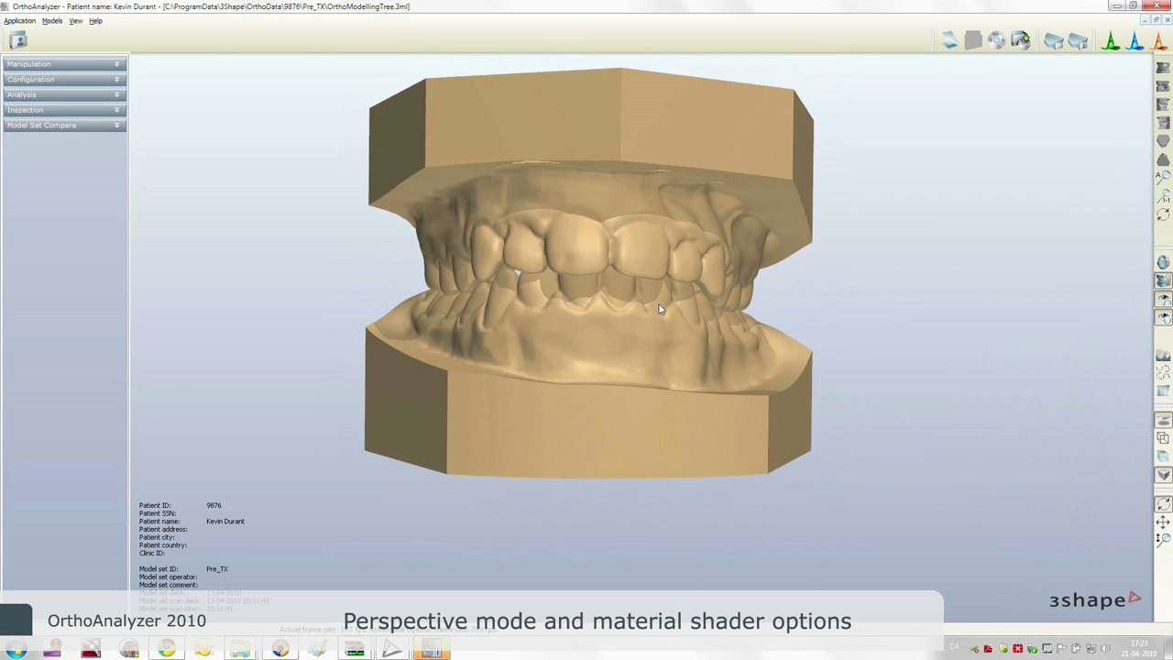
Switch back to orthographic projection, apply the brighter yellow material, and rotate to show the right side.
{"action": "left_click", "coordinate": [1163, 477]}
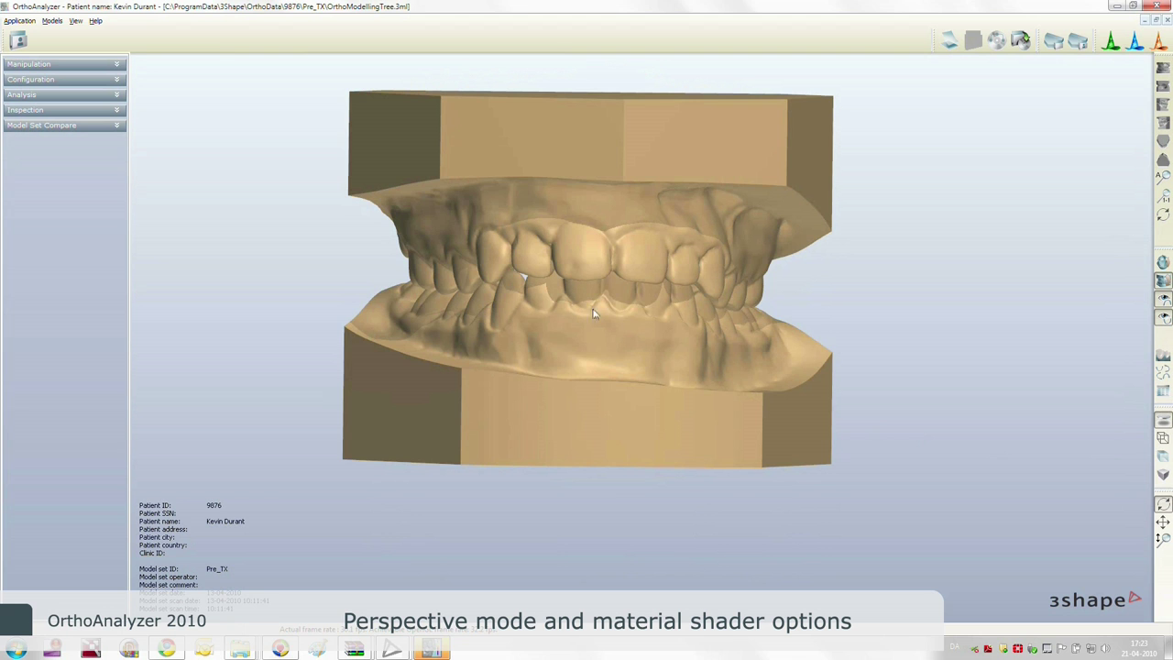
{"action": "left_click", "coordinate": [1163, 424]}
{"action": "right_click_drag", "start_coordinate": [789, 380], "coordinate": [775, 380]}
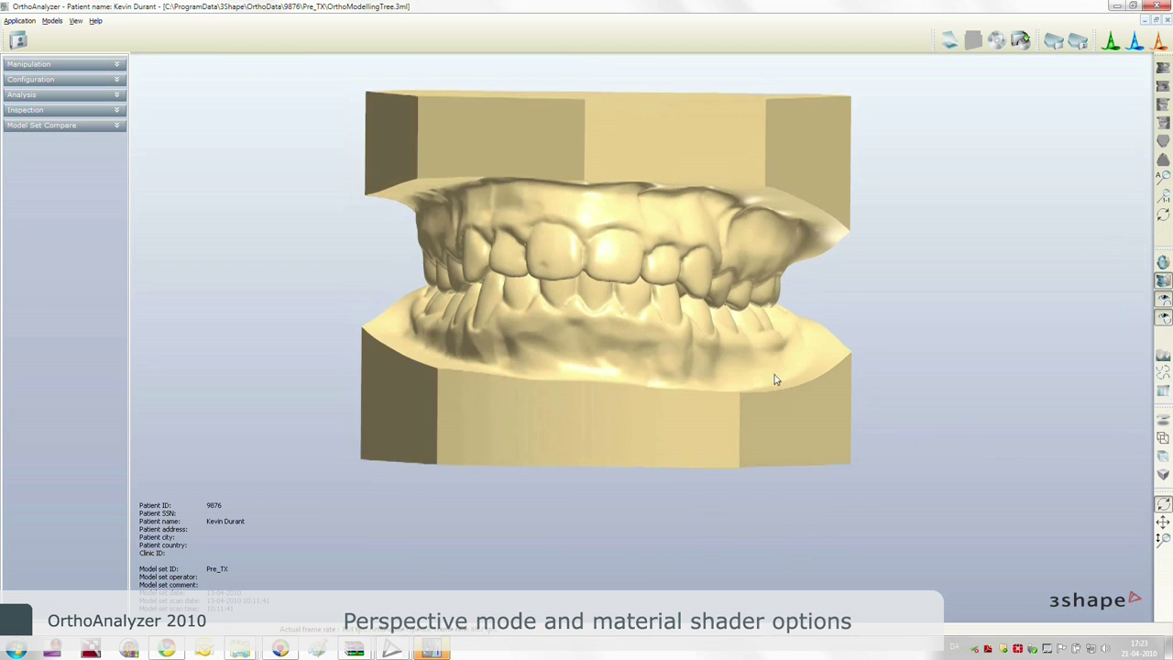